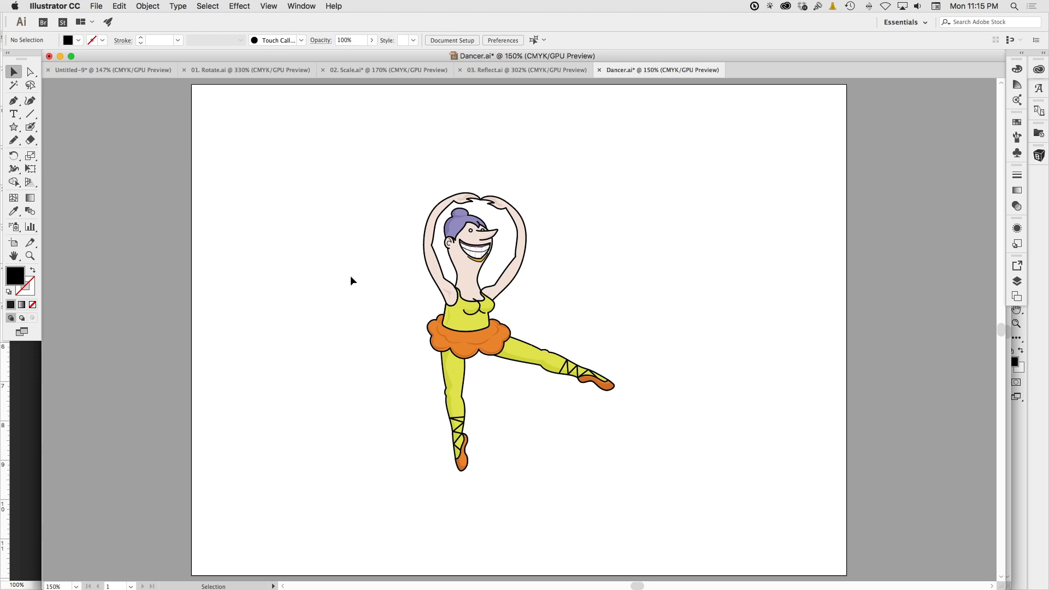
Step: Select the whole dancer, move it up to about X 400 pt, Y 292 pt, and try a clockwise rotation
{"action": "left_click_drag", "start_coordinate": [359, 176], "coordinate": [649, 506]}
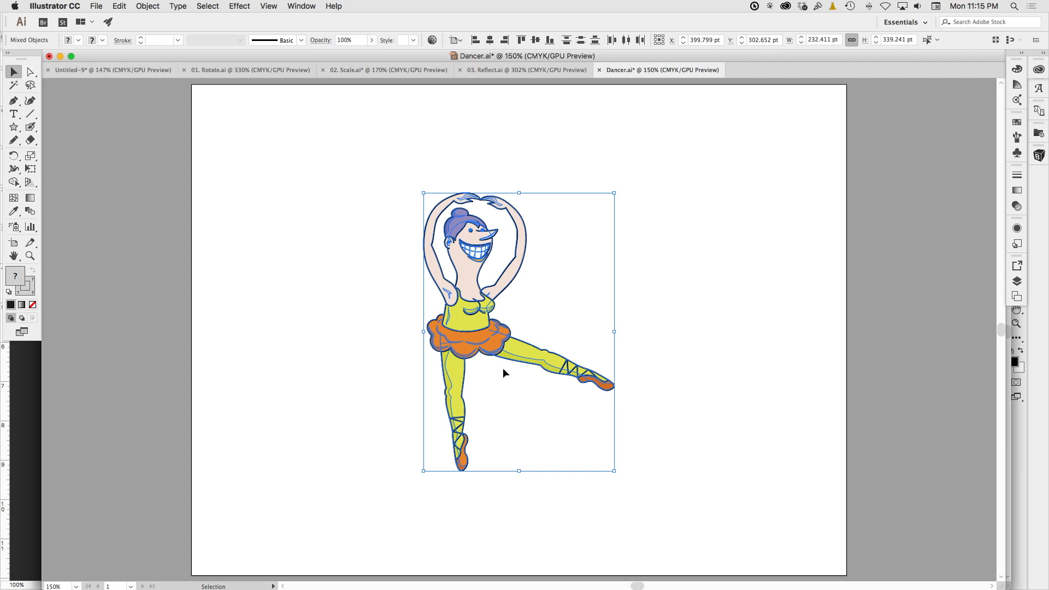
{"action": "mouse_move", "coordinate": [476, 333]}
{"action": "left_mouse_down"}
{"action": "mouse_move", "coordinate": [481, 299]}
{"action": "mouse_move", "coordinate": [608, 287]}
{"action": "mouse_move", "coordinate": [492, 298]}
{"action": "mouse_move", "coordinate": [475, 323]}
{"action": "left_mouse_up"}
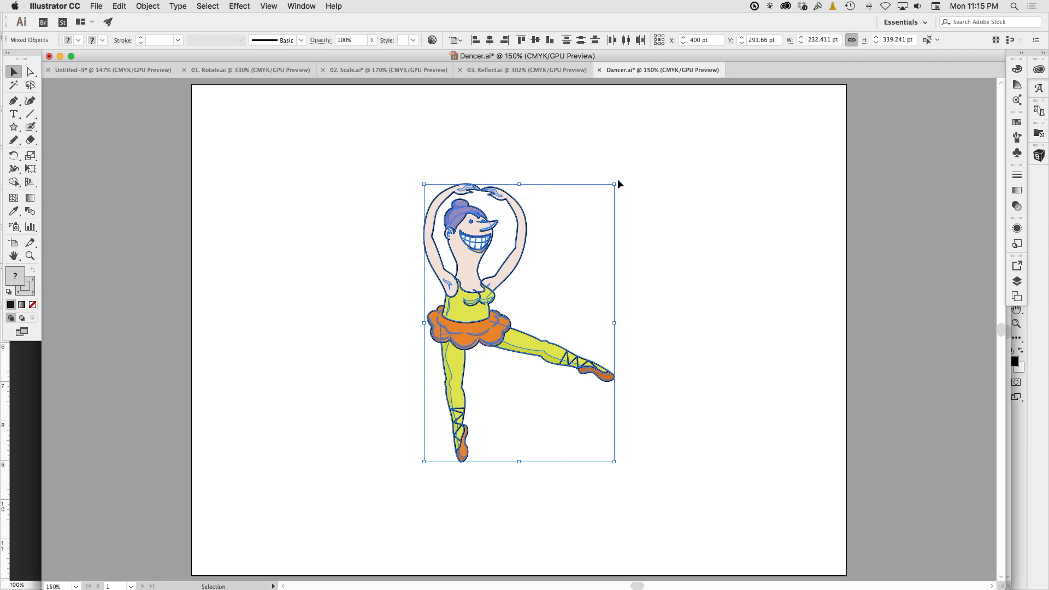
{"action": "left_click_drag", "start_coordinate": [617, 180], "coordinate": [649, 221]}
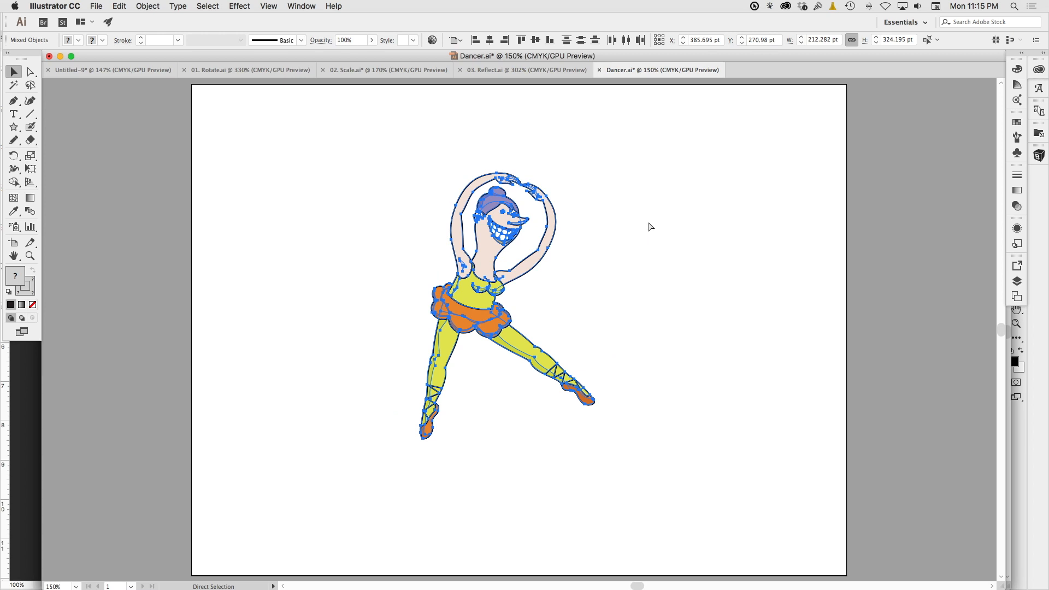
{"action": "key", "text": "super+z"}
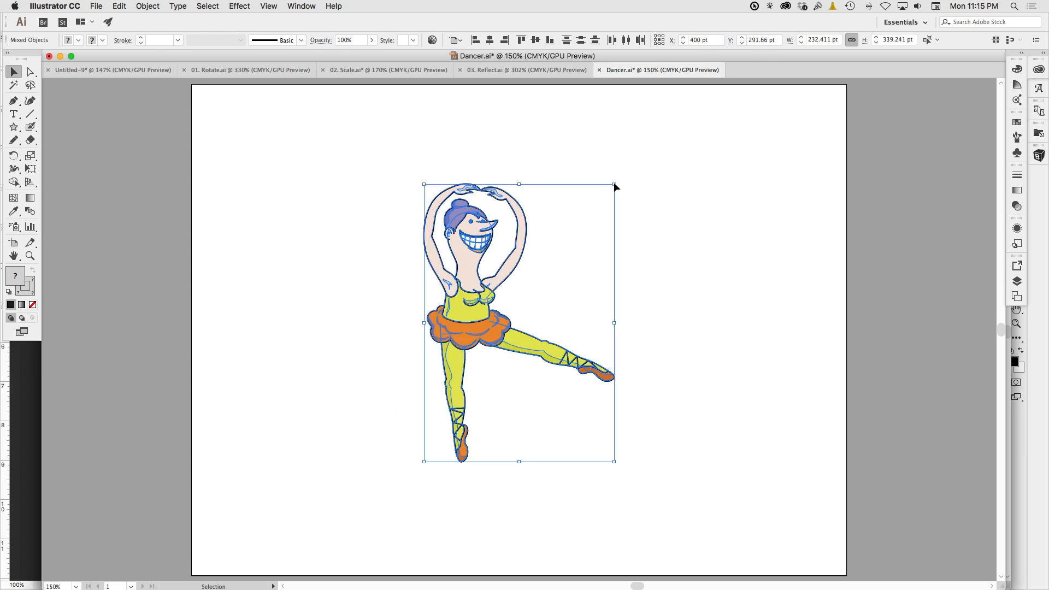
Step: Enlarge the dancer to about 284 by 414 pt and reposition it at about X 431 pt, Y 300 pt
{"action": "left_click_drag", "start_coordinate": [615, 184], "coordinate": [696, 123]}
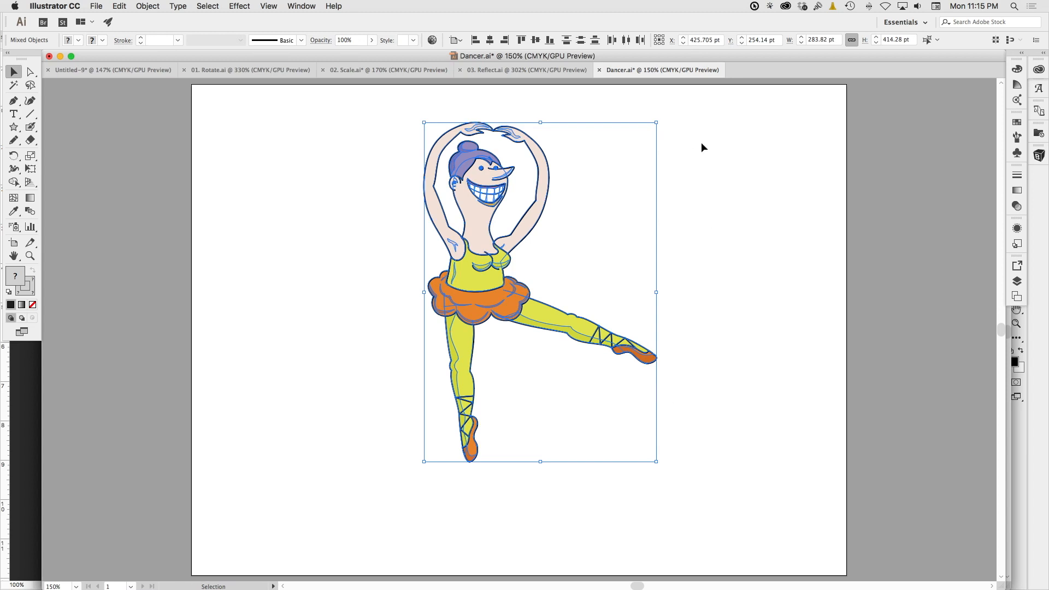
{"action": "left_click_drag", "start_coordinate": [657, 122], "coordinate": [211, 121]}
{"action": "left_click_drag", "start_coordinate": [481, 286], "coordinate": [484, 323]}
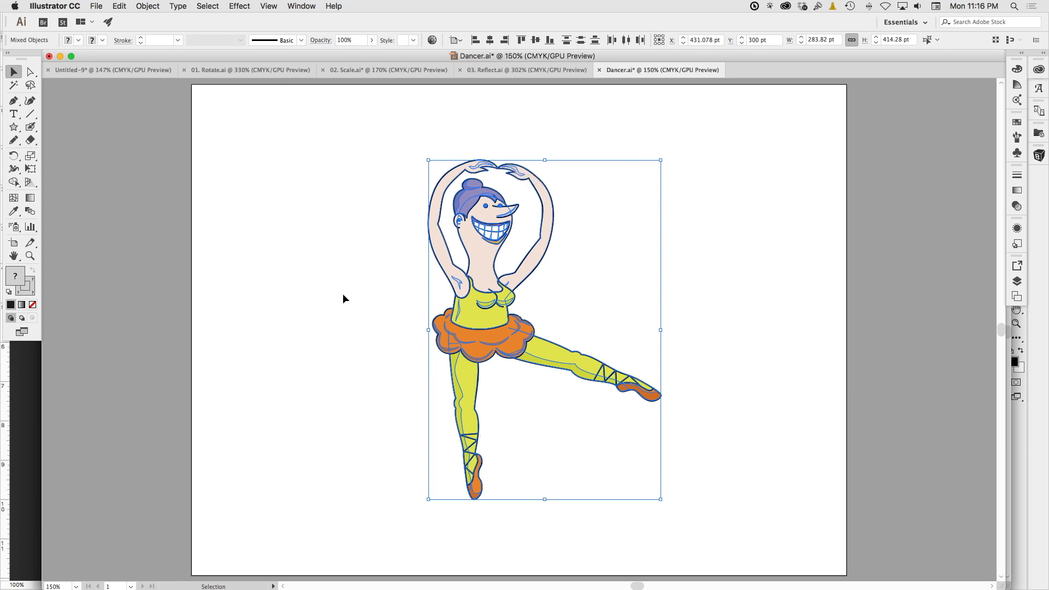
{"action": "left_click", "coordinate": [363, 239]}
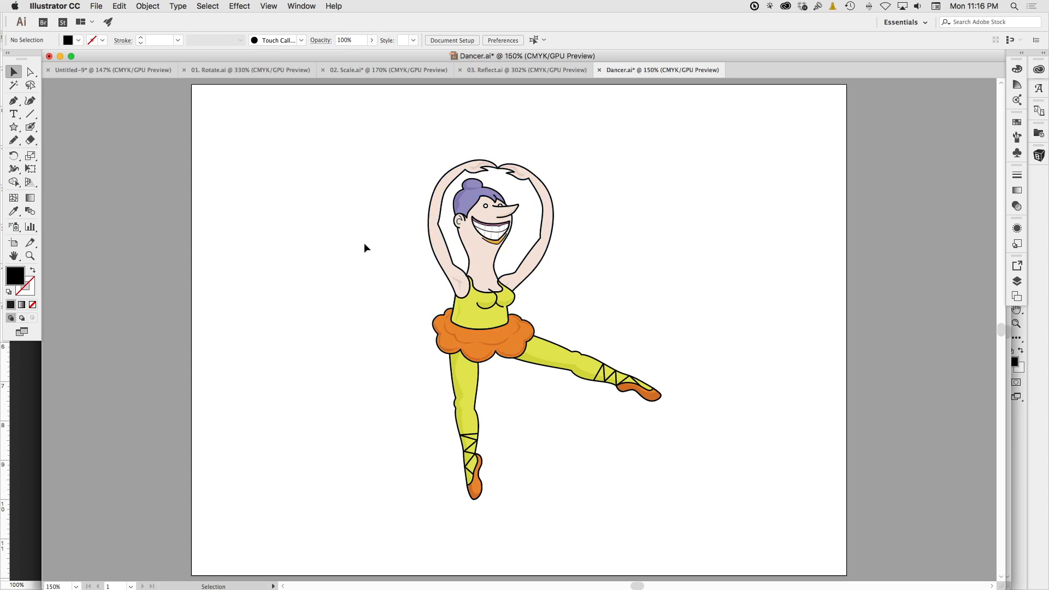
Step: Select the whole dancer and move it 20 pt horizontally and 0 pt vertically with the Move command, using the preview
{"action": "left_click_drag", "start_coordinate": [358, 127], "coordinate": [717, 526]}
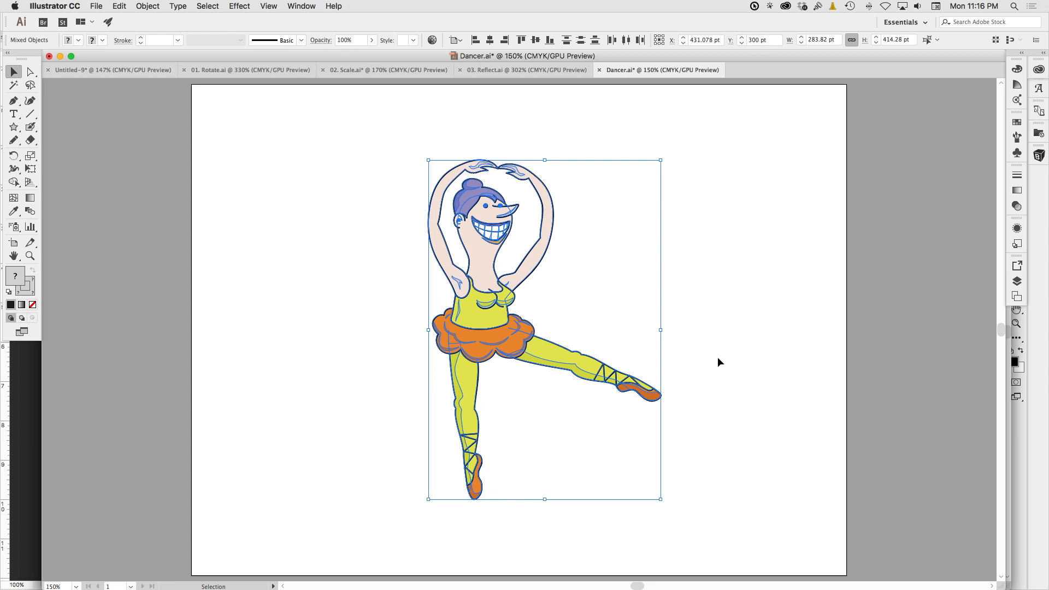
{"action": "key", "text": "Return"}
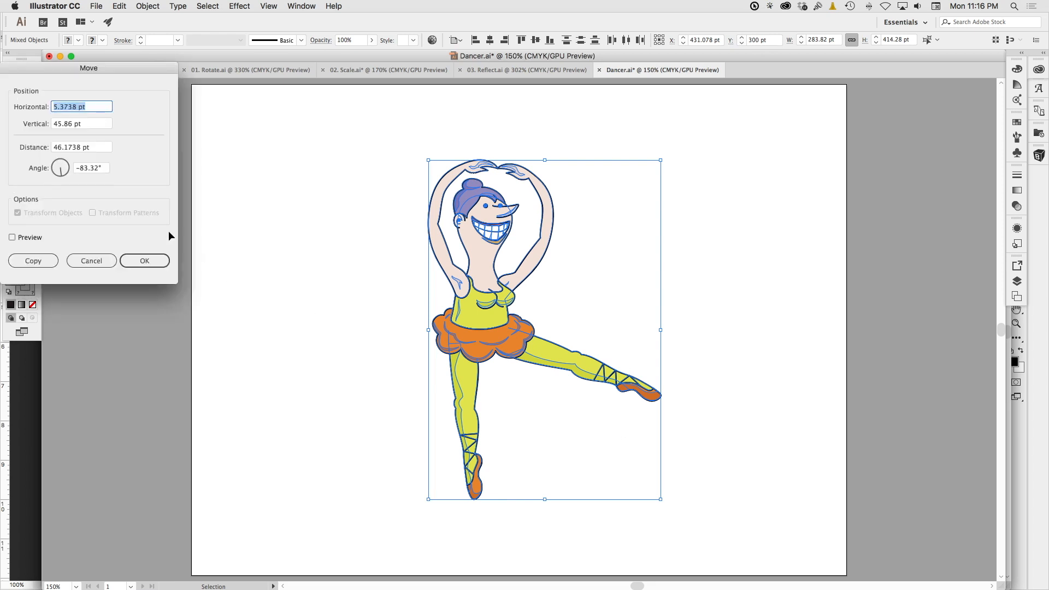
{"action": "left_click_drag", "start_coordinate": [142, 68], "coordinate": [344, 152]}
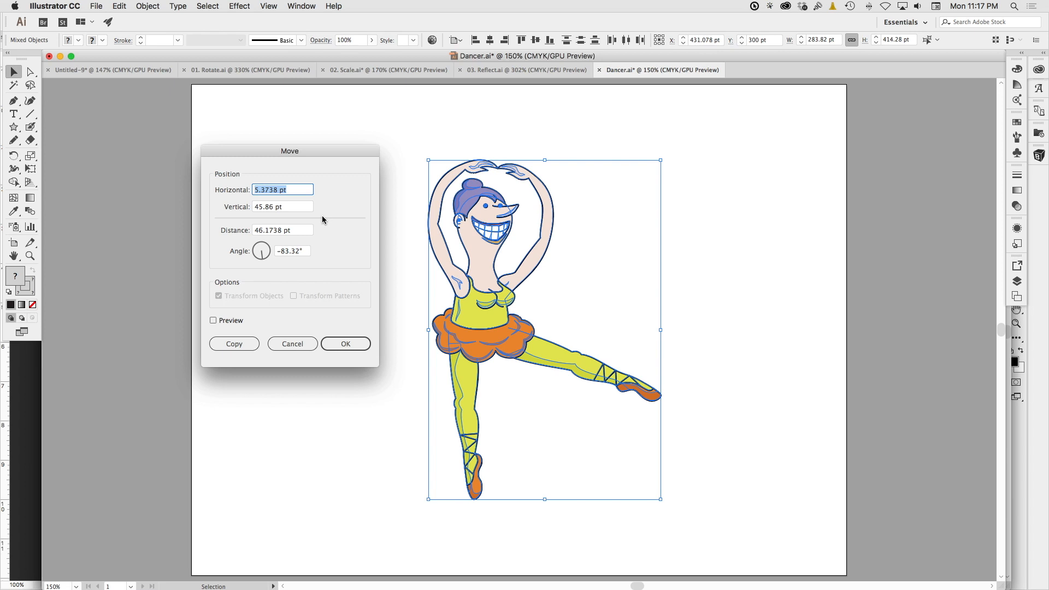
{"action": "type", "text": "20"}
{"action": "key", "text": "Tab"}
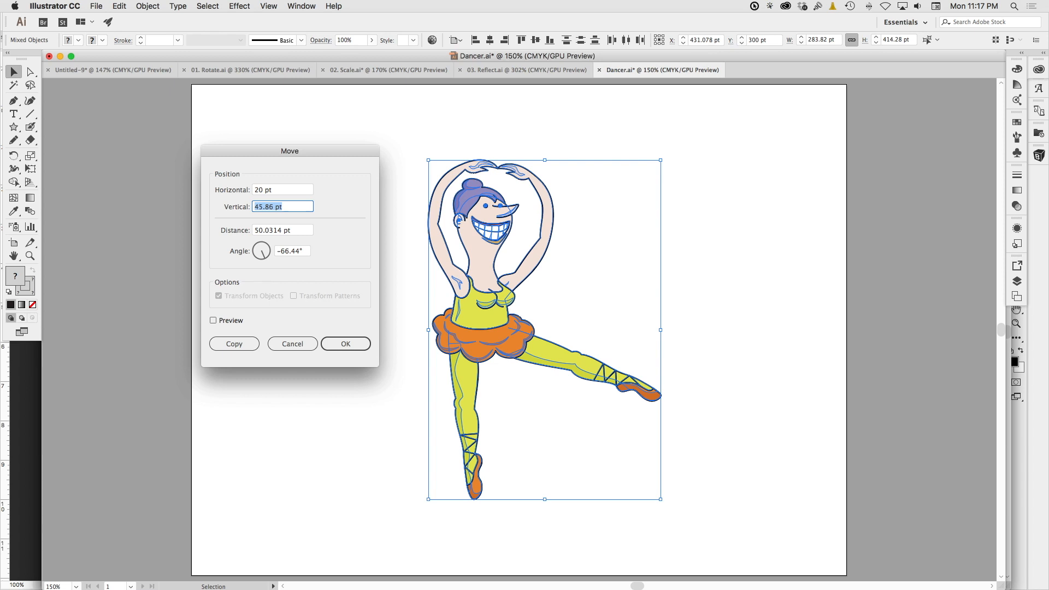
{"action": "type", "text": "0"}
{"action": "key", "text": "Tab"}
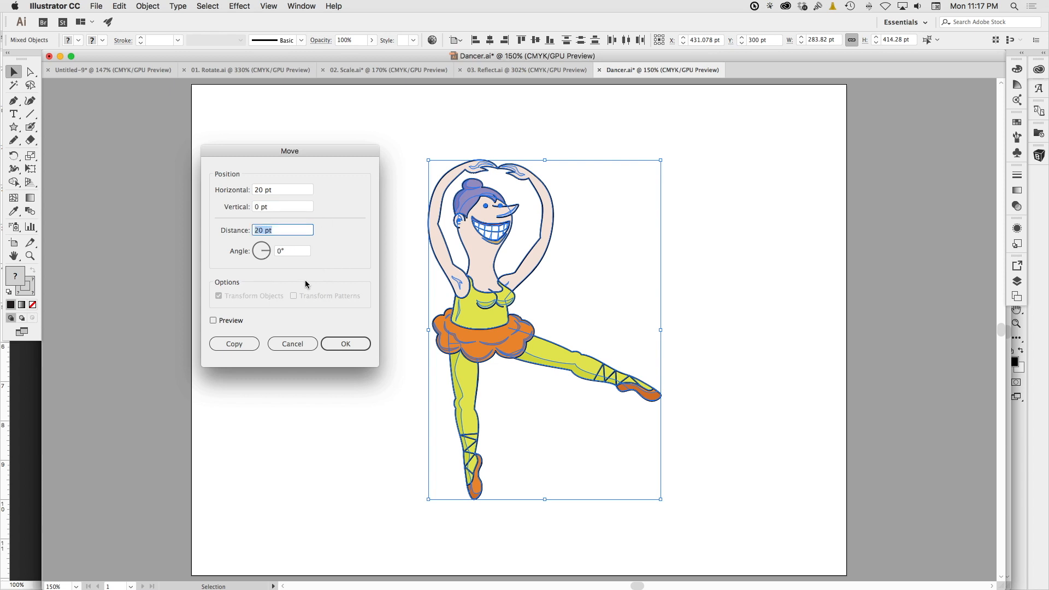
{"action": "left_click", "coordinate": [214, 321]}
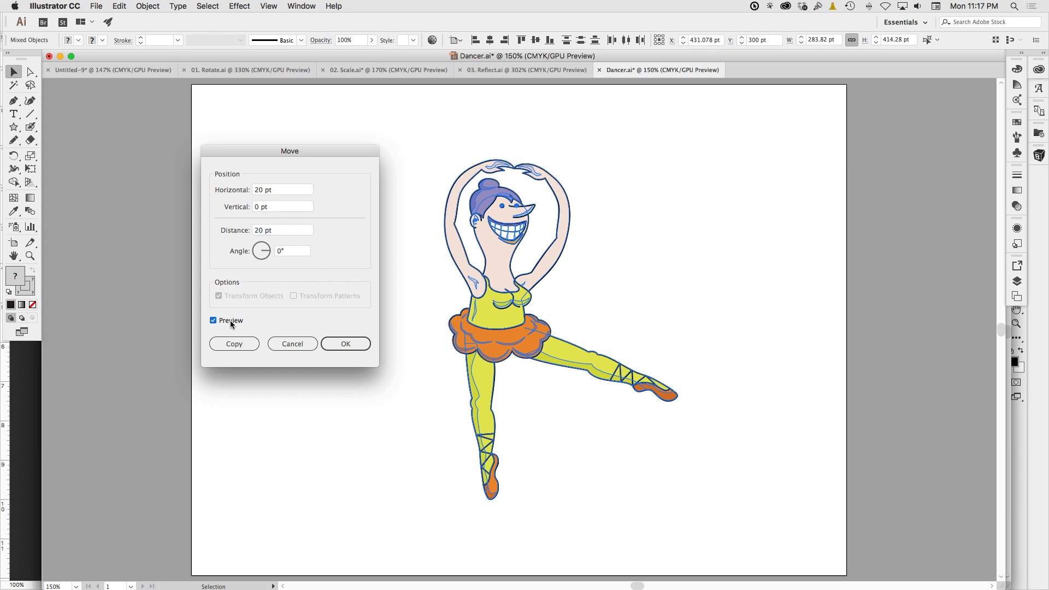
{"action": "left_click", "coordinate": [346, 346]}
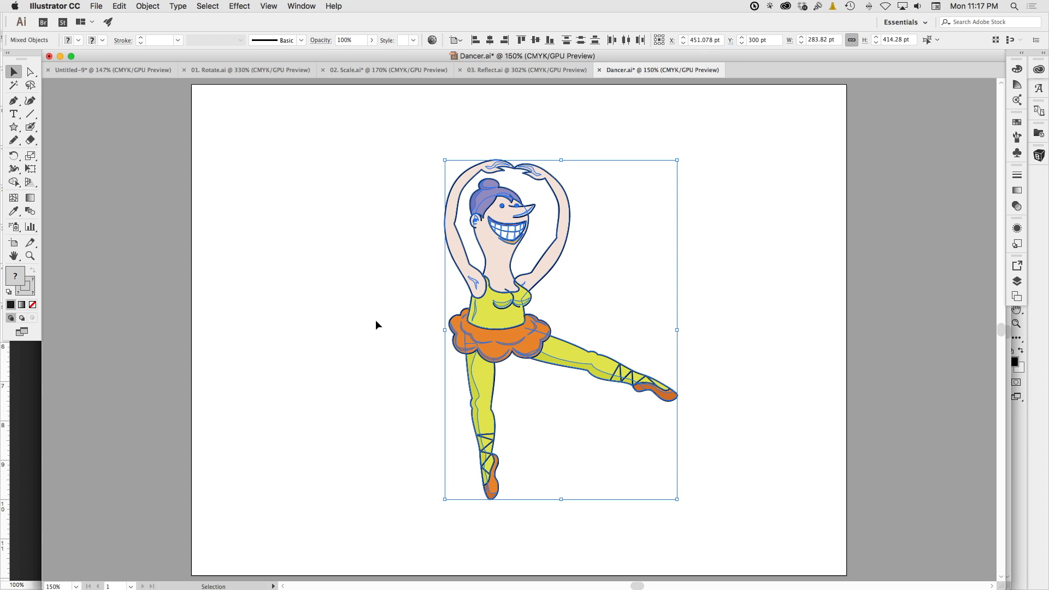
{"action": "key", "text": "Return"}
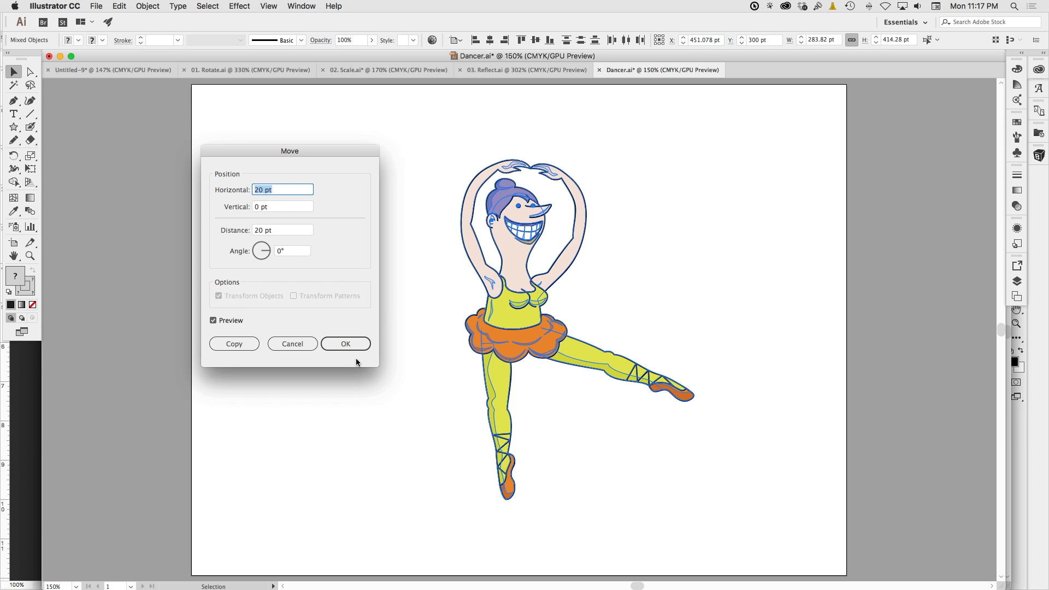
{"action": "left_click", "coordinate": [300, 346]}
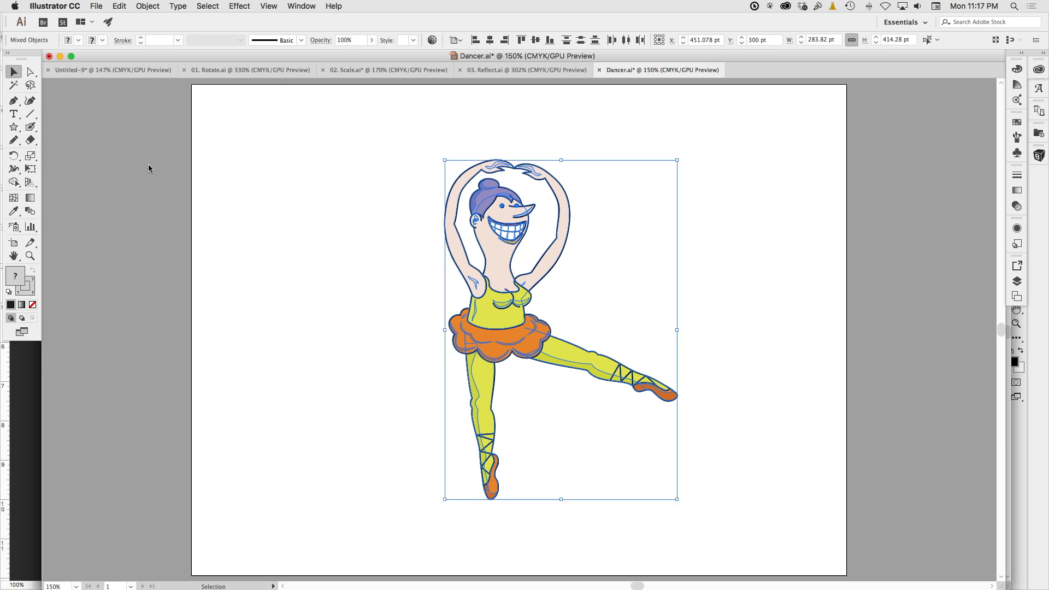
{"action": "double_click", "coordinate": [15, 71]}
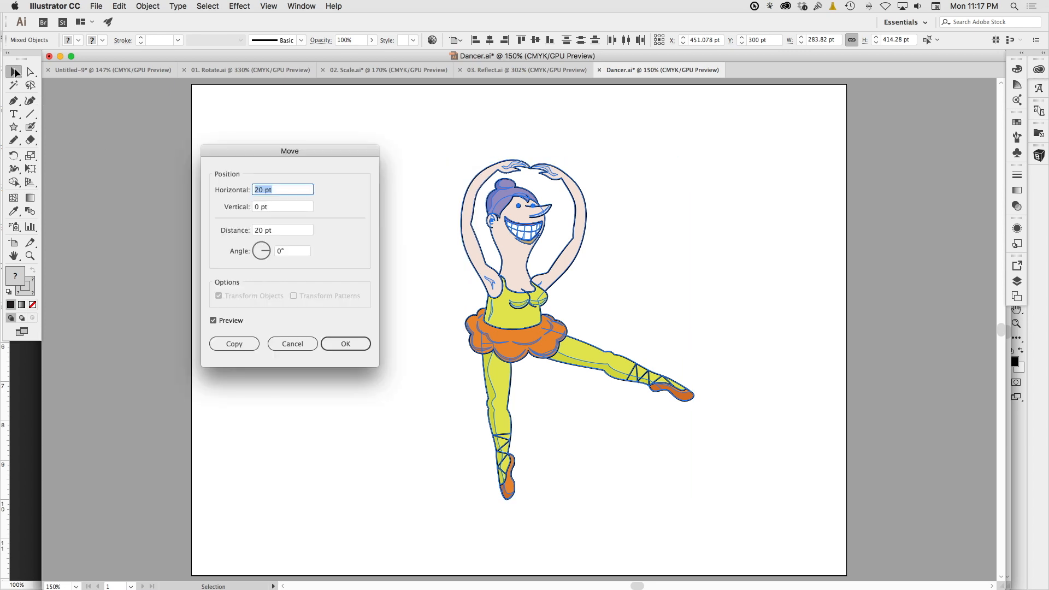
{"action": "left_click", "coordinate": [301, 343]}
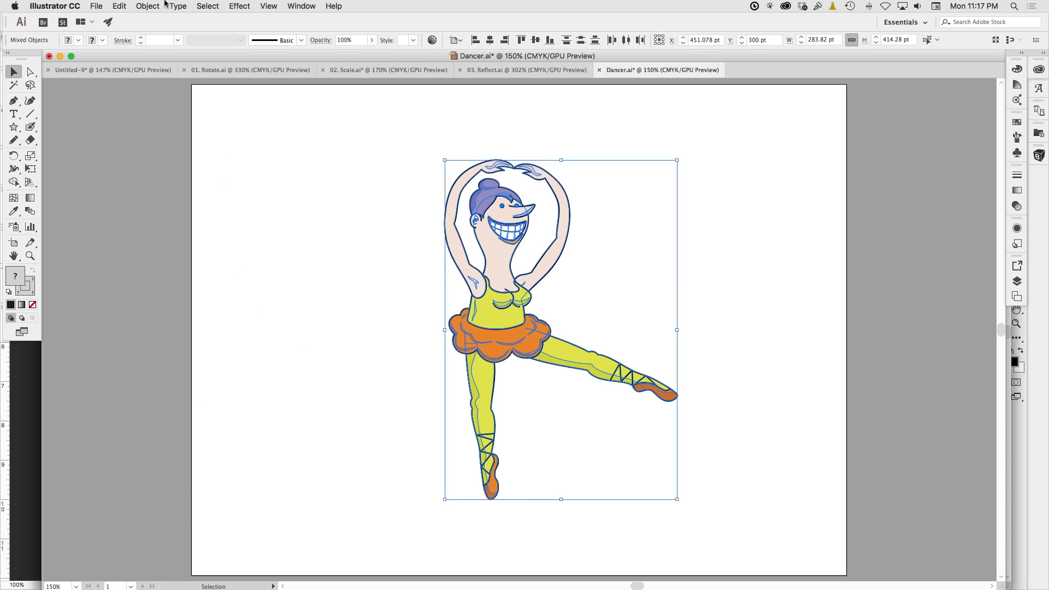
{"action": "left_click", "coordinate": [147, 6]}
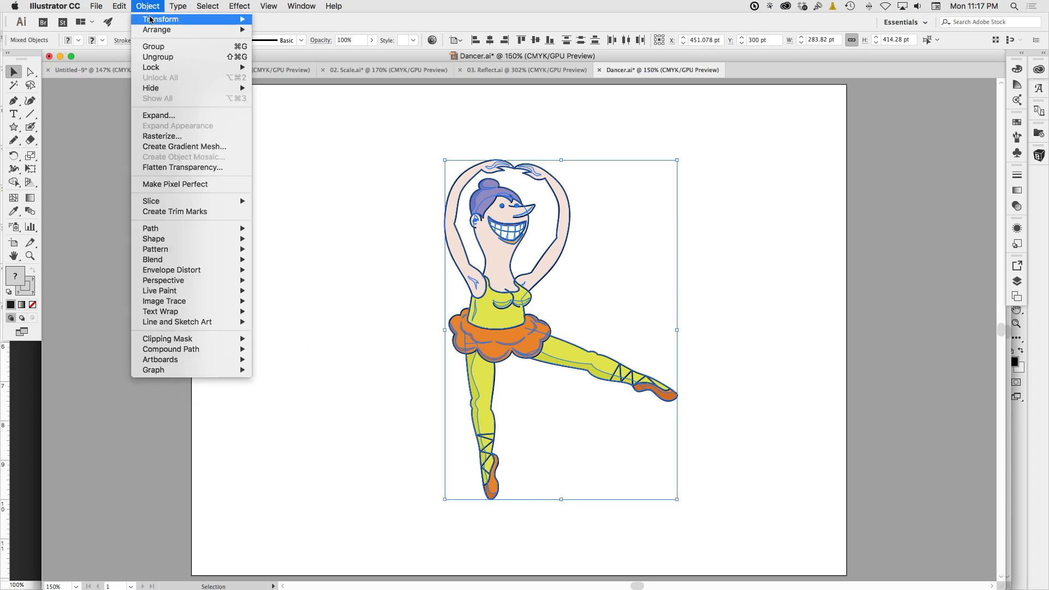
{"action": "mouse_move", "coordinate": [181, 21]}
{"action": "left_click", "coordinate": [263, 44]}
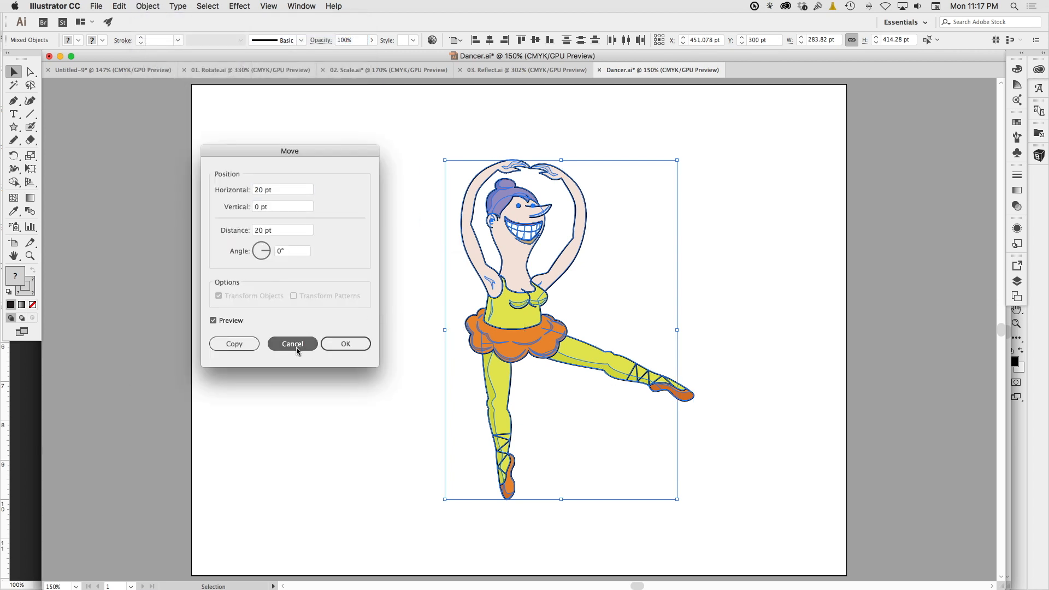
{"action": "left_click", "coordinate": [296, 345]}
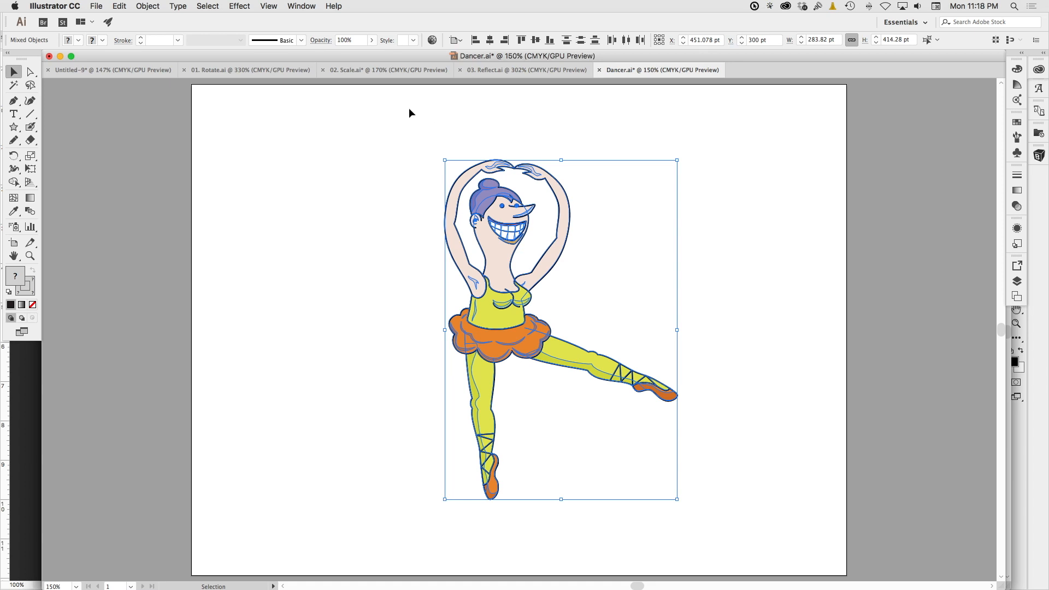
Step: Move the selected dancer slightly down and to the left, to about X 445 pt, Y 310 pt
{"action": "mouse_move", "coordinate": [502, 329]}
{"action": "left_mouse_down"}
{"action": "mouse_move", "coordinate": [311, 284]}
{"action": "mouse_move", "coordinate": [530, 343]}
{"action": "mouse_move", "coordinate": [491, 336]}
{"action": "left_mouse_up"}
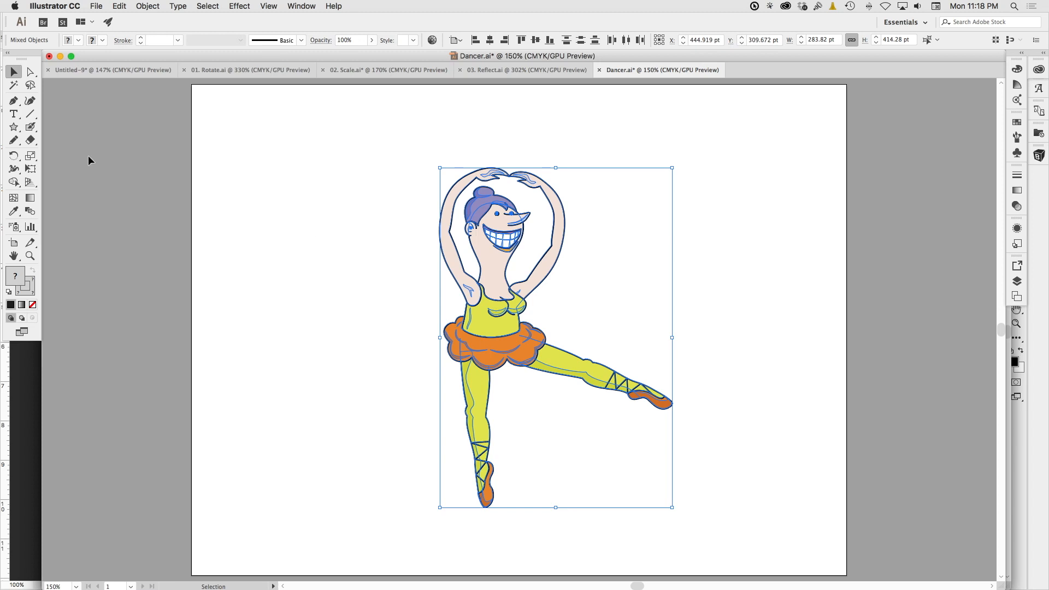
Step: Try rotating the dancer freely about its center with the Rotate tool, stepping through the rotations with undo and redo
{"action": "left_click", "coordinate": [16, 158]}
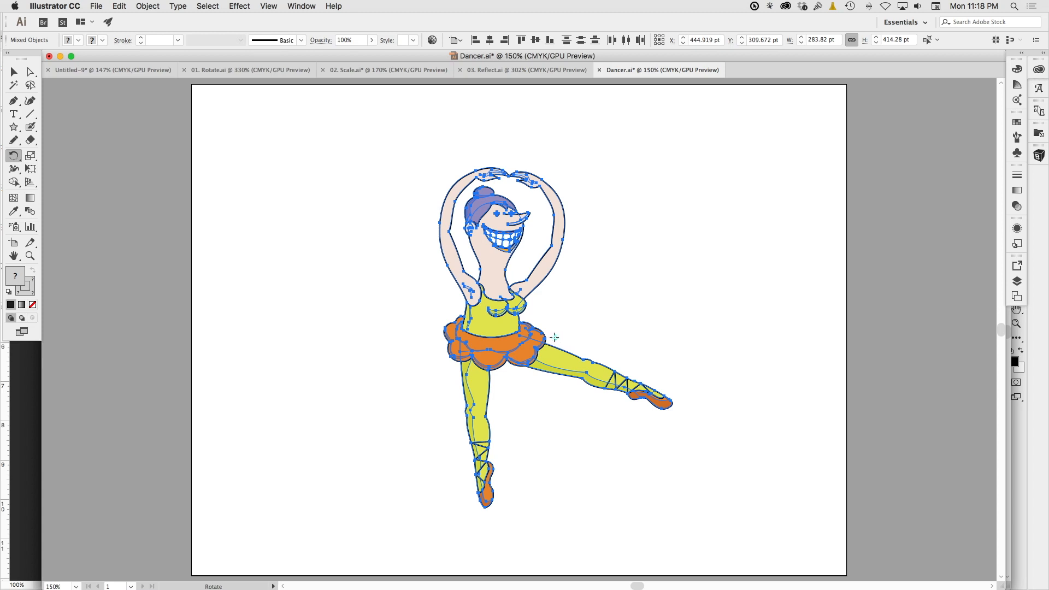
{"action": "left_click_drag", "start_coordinate": [675, 459], "coordinate": [717, 399]}
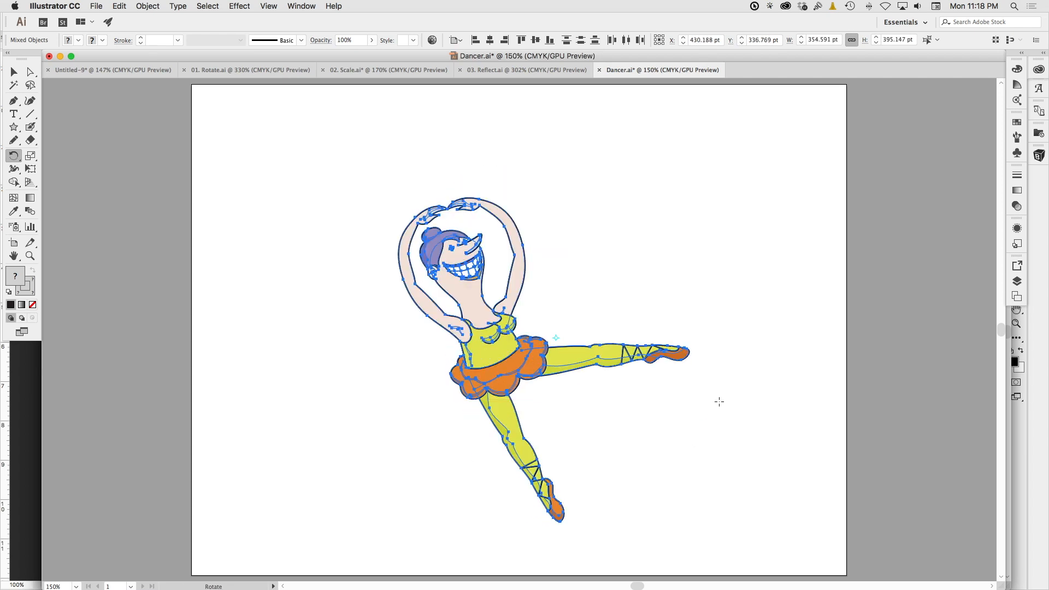
{"action": "left_click_drag", "start_coordinate": [719, 402], "coordinate": [496, 507]}
{"action": "left_click_drag", "start_coordinate": [673, 463], "coordinate": [613, 140]}
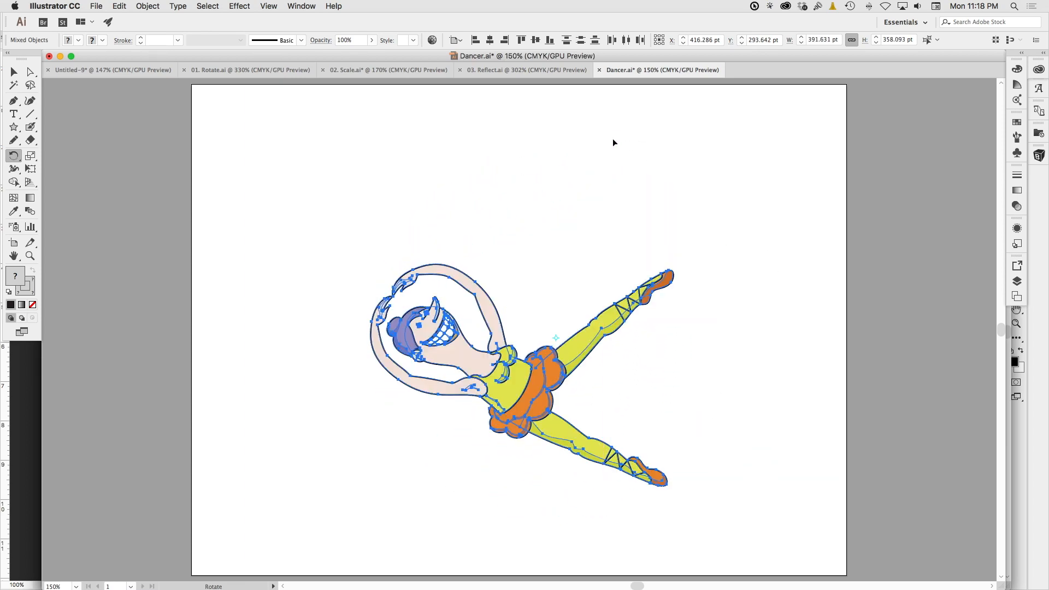
{"action": "left_click_drag", "start_coordinate": [722, 331], "coordinate": [585, 508]}
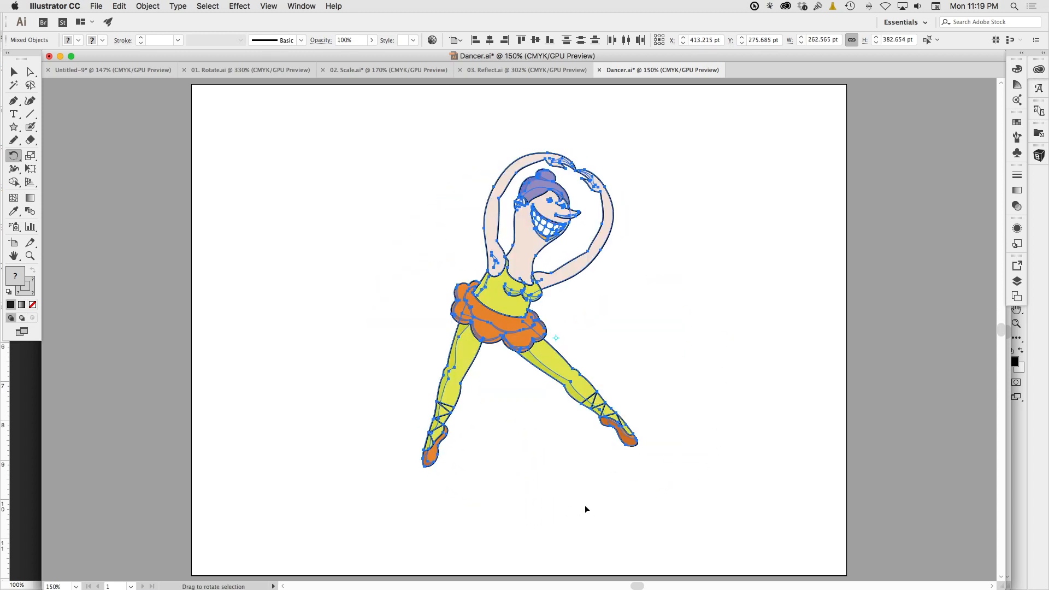
{"action": "key", "text": "super+z"}
{"action": "key", "text": "super+z"}
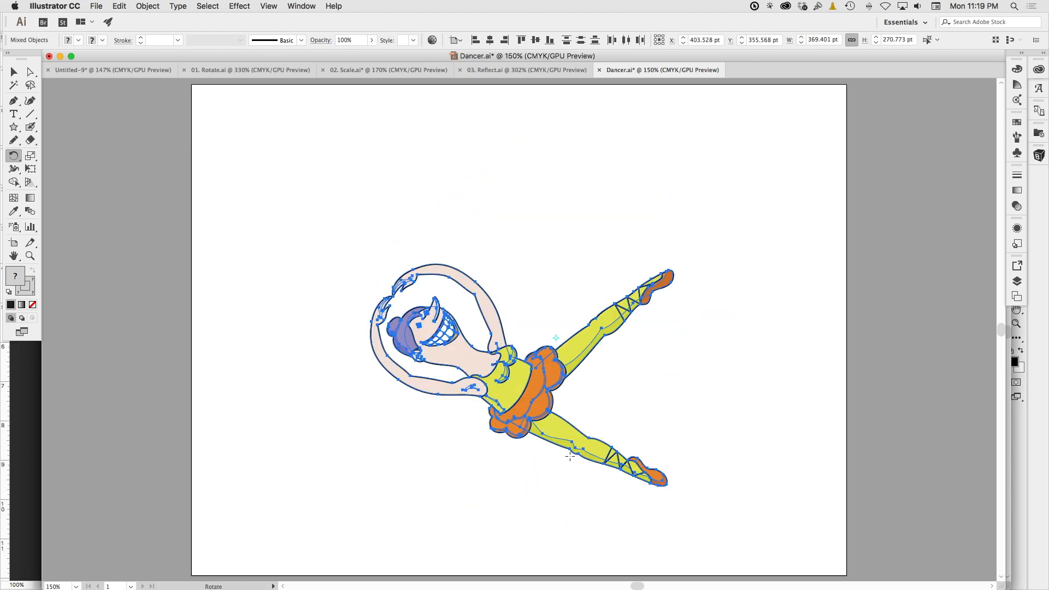
{"action": "key", "text": "shift+super+z"}
{"action": "key", "text": "shift+super+z"}
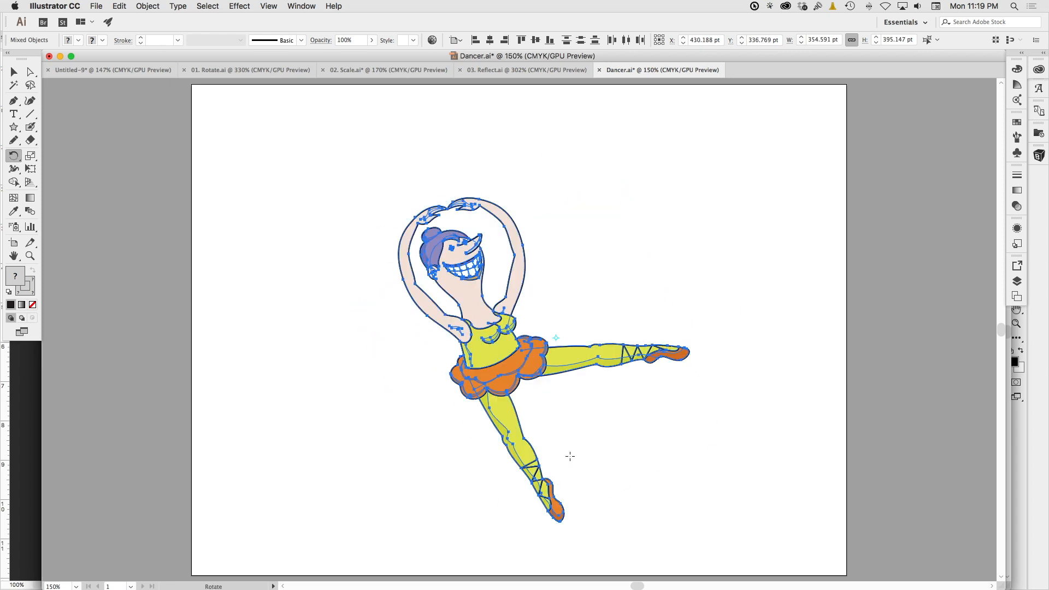
{"action": "key", "text": "v"}
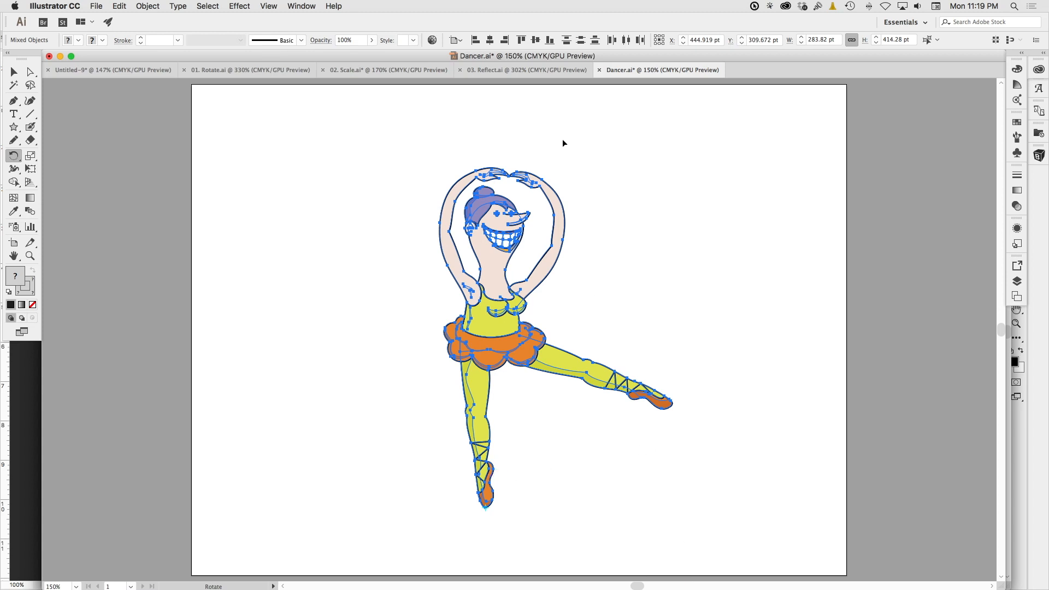
Step: Try rotating the dancer around its standing foot and around a pivot placed just below the foot
{"action": "left_click_drag", "start_coordinate": [563, 143], "coordinate": [683, 246]}
{"action": "key", "text": "super+z"}
{"action": "left_click", "coordinate": [484, 554]}
{"action": "left_click_drag", "start_coordinate": [595, 171], "coordinate": [416, 159]}
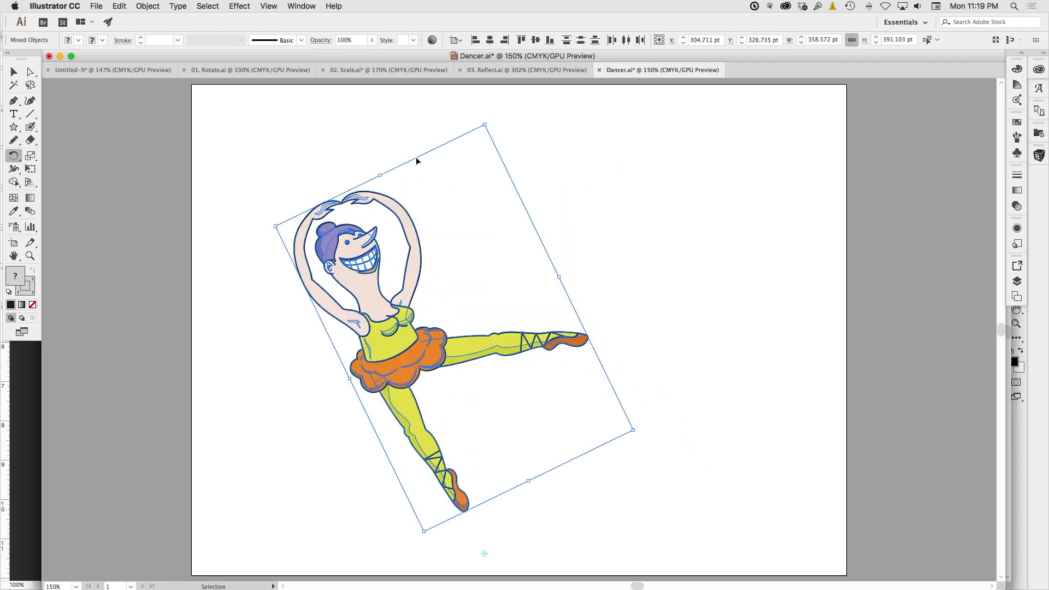
{"action": "key", "text": "super+z"}
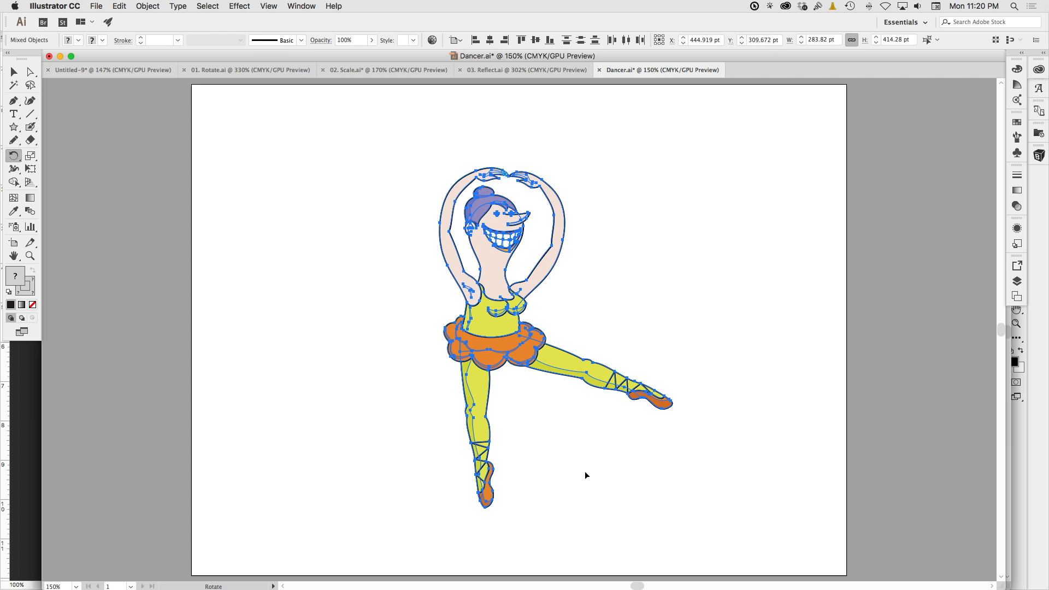
Step: Rotate the dancer very slightly around the point where its hands meet, and undo a further, larger rotation
{"action": "left_click_drag", "start_coordinate": [578, 477], "coordinate": [594, 544]}
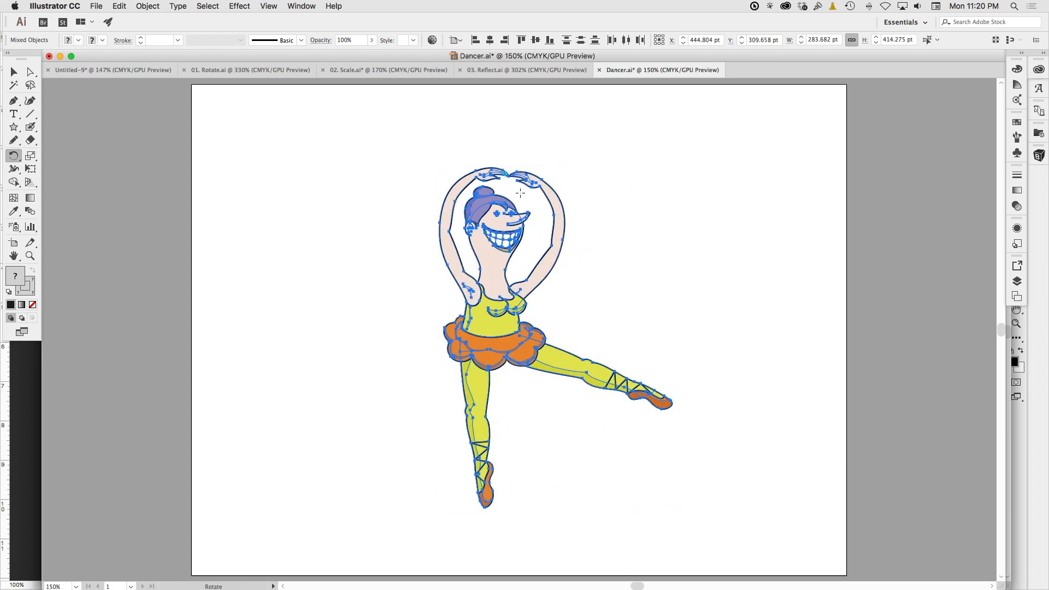
{"action": "left_click_drag", "start_coordinate": [509, 187], "coordinate": [627, 534]}
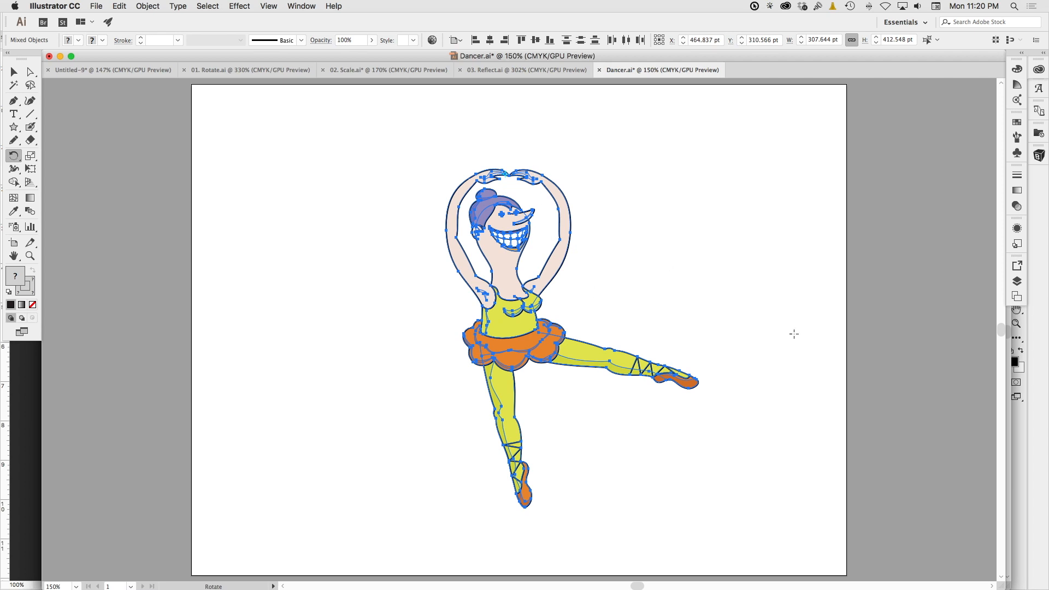
{"action": "key", "text": "super"}
{"action": "key", "text": "super+z"}
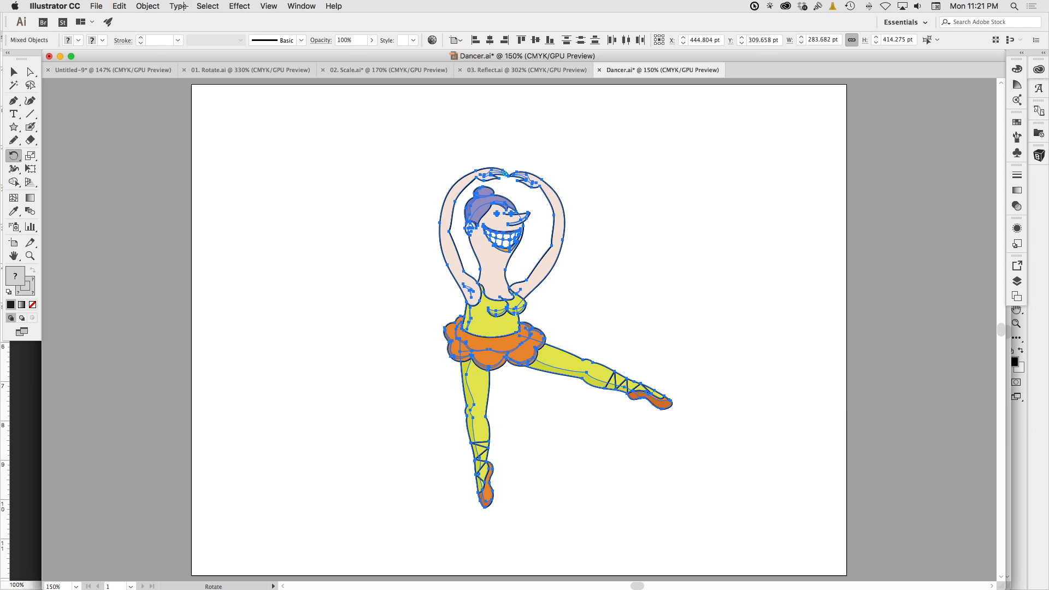
{"action": "left_click", "coordinate": [151, 8]}
{"action": "mouse_move", "coordinate": [191, 20]}
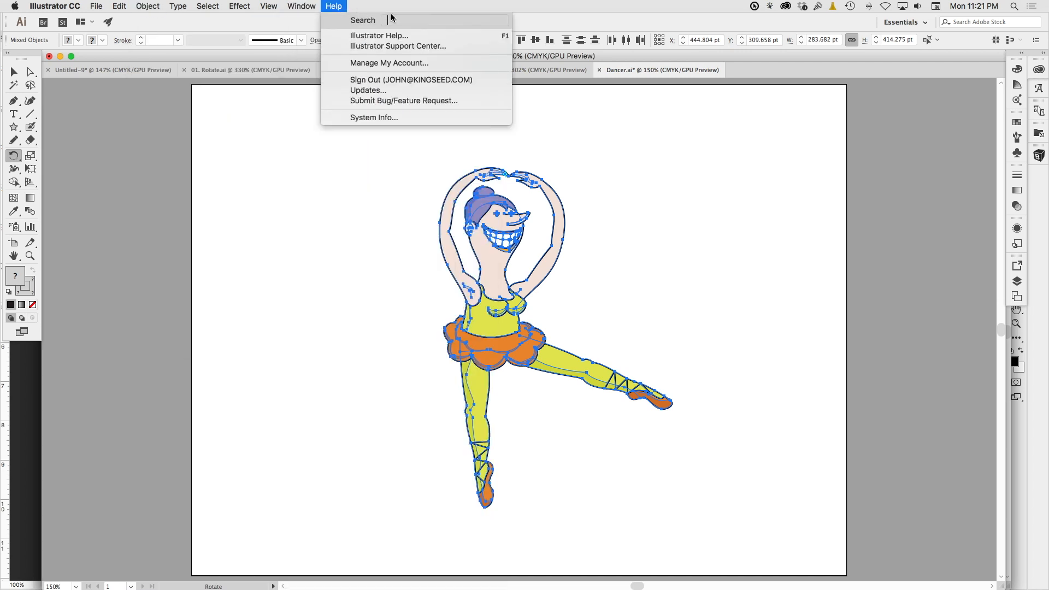
Step: Move the dancer up and left with the Selection tool, and shift it horizontally right to about X 421 pt, Y 285 pt
{"action": "left_click", "coordinate": [391, 4]}
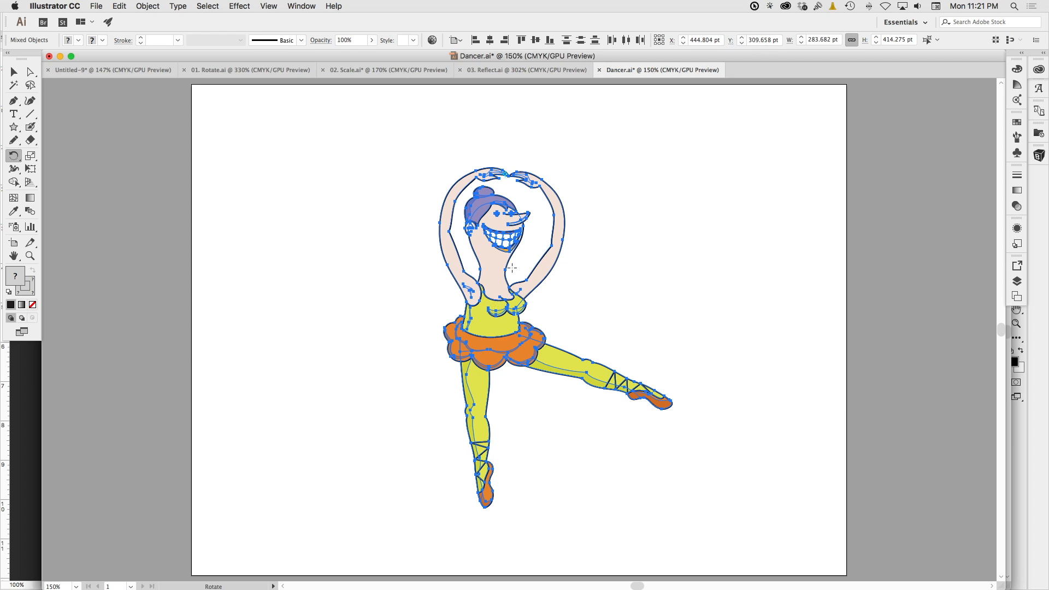
{"action": "key", "text": "v"}
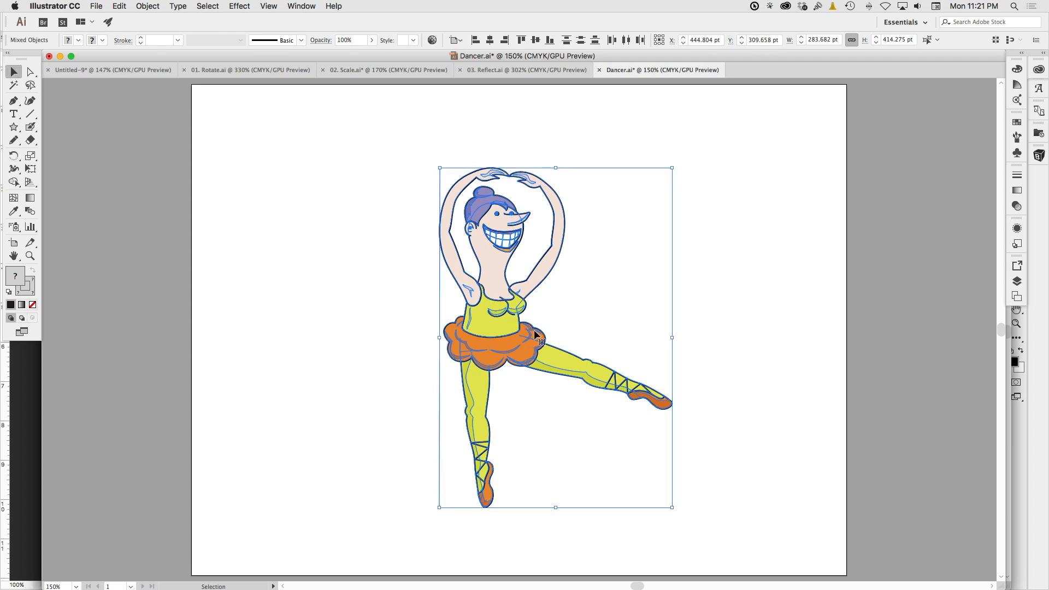
{"action": "left_click_drag", "start_coordinate": [497, 296], "coordinate": [337, 275]}
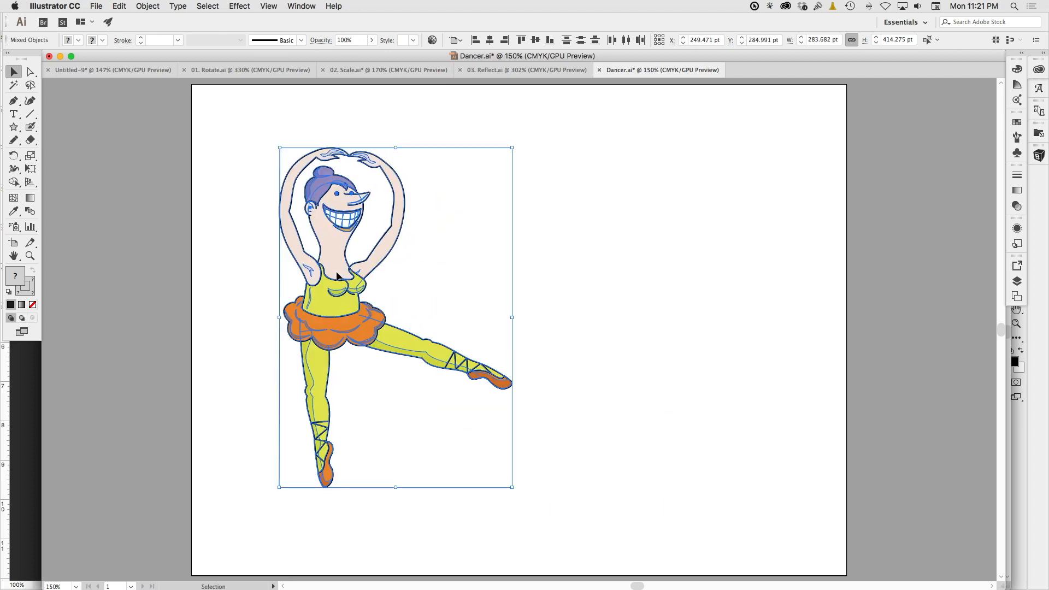
{"action": "left_click_drag", "start_coordinate": [337, 275], "coordinate": [477, 271]}
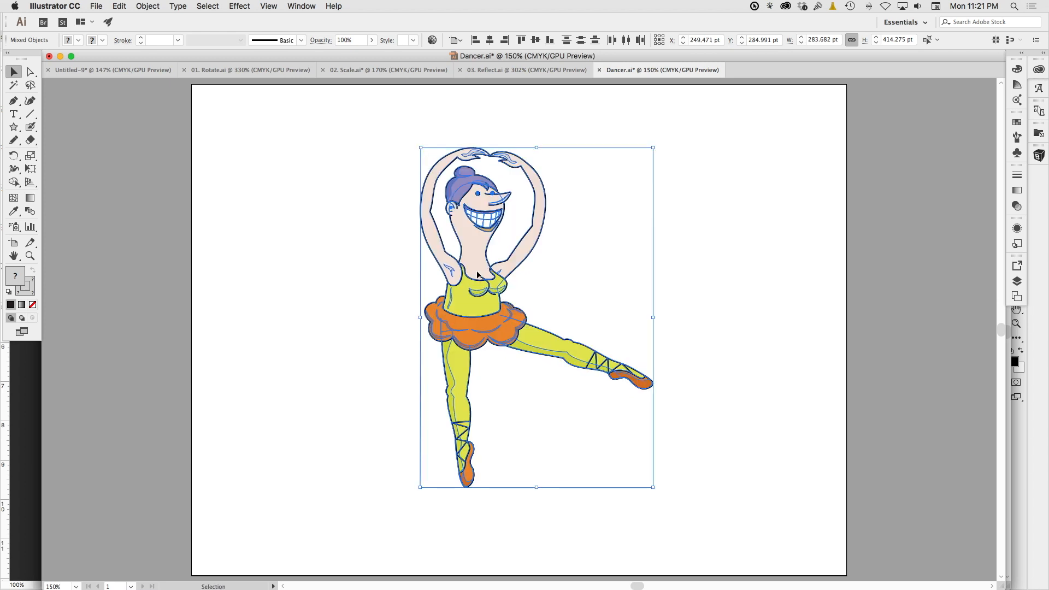
Step: Reselect the dancer, repeat its last horizontal move three times with Transform Again, and undo the repeats
{"action": "left_click", "coordinate": [699, 521]}
{"action": "left_click", "coordinate": [523, 324]}
{"action": "left_click", "coordinate": [146, 7]}
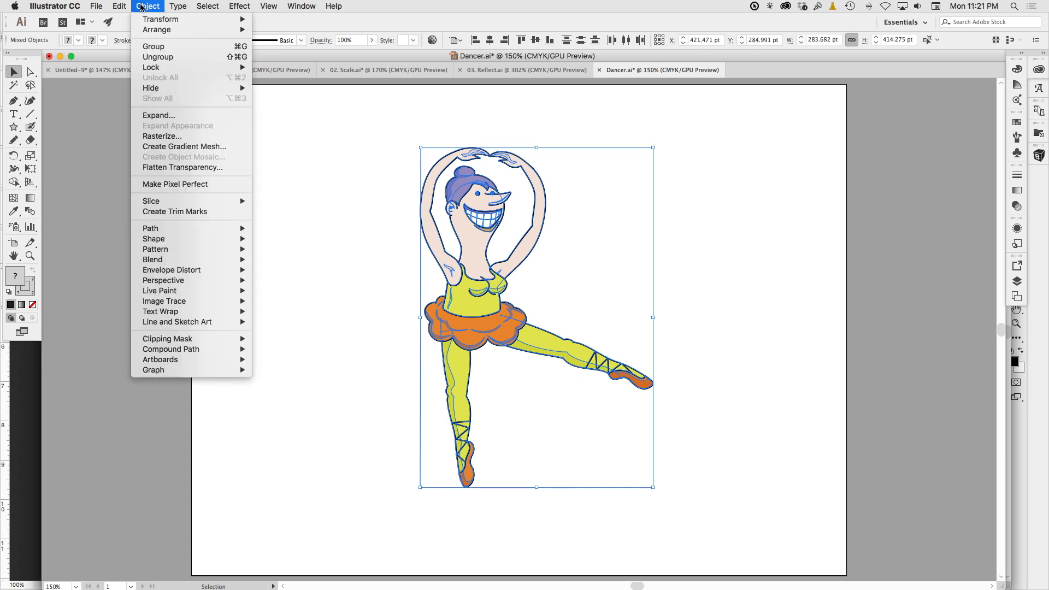
{"action": "mouse_move", "coordinate": [240, 19]}
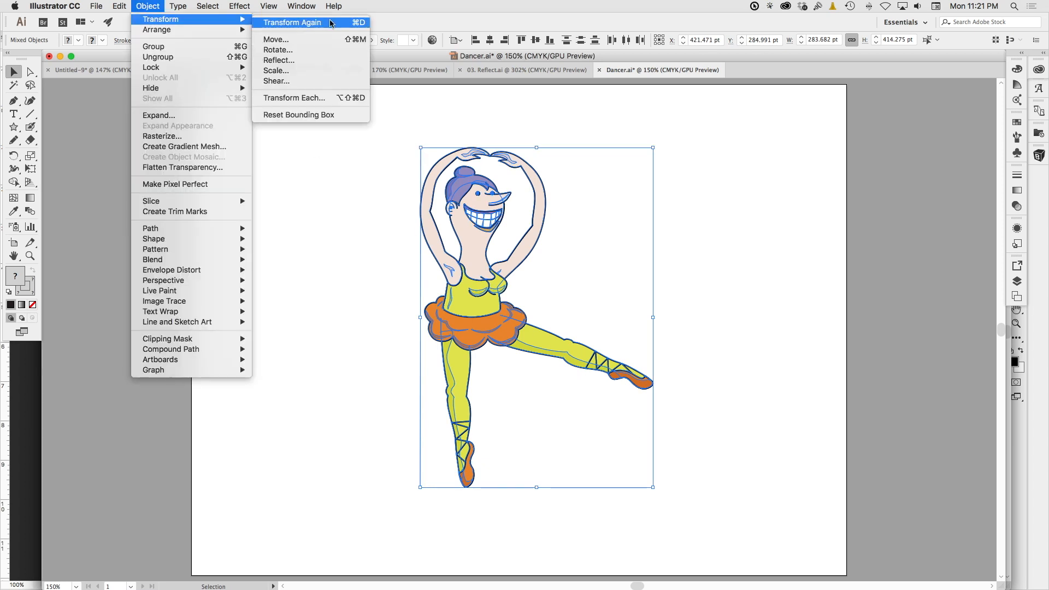
{"action": "left_click", "coordinate": [359, 26]}
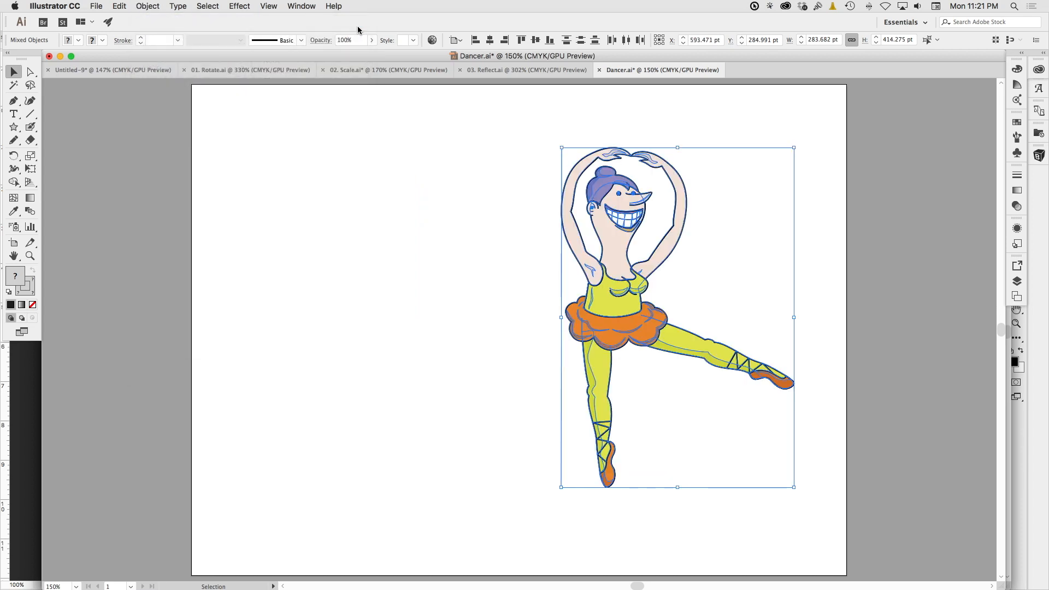
{"action": "key", "text": "super+d"}
{"action": "key", "text": "super+d"}
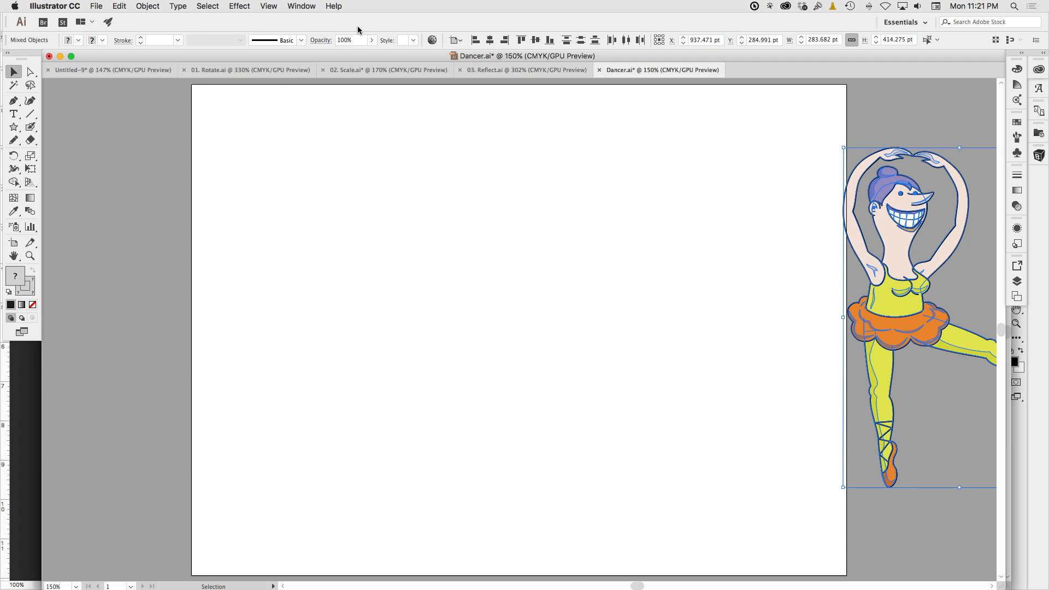
{"action": "key", "text": "super+z"}
{"action": "key", "text": "super+z"}
{"action": "key", "text": "super+z"}
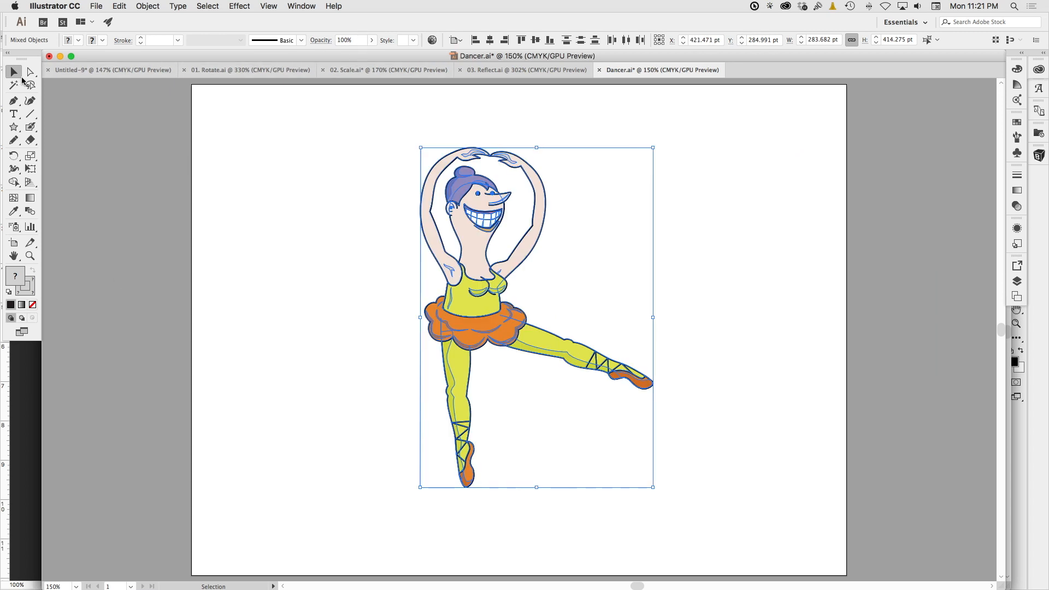
Step: Draw a black five-pointed star about 92 by 87 pt below the dancer's raised leg
{"action": "left_click", "coordinate": [14, 126]}
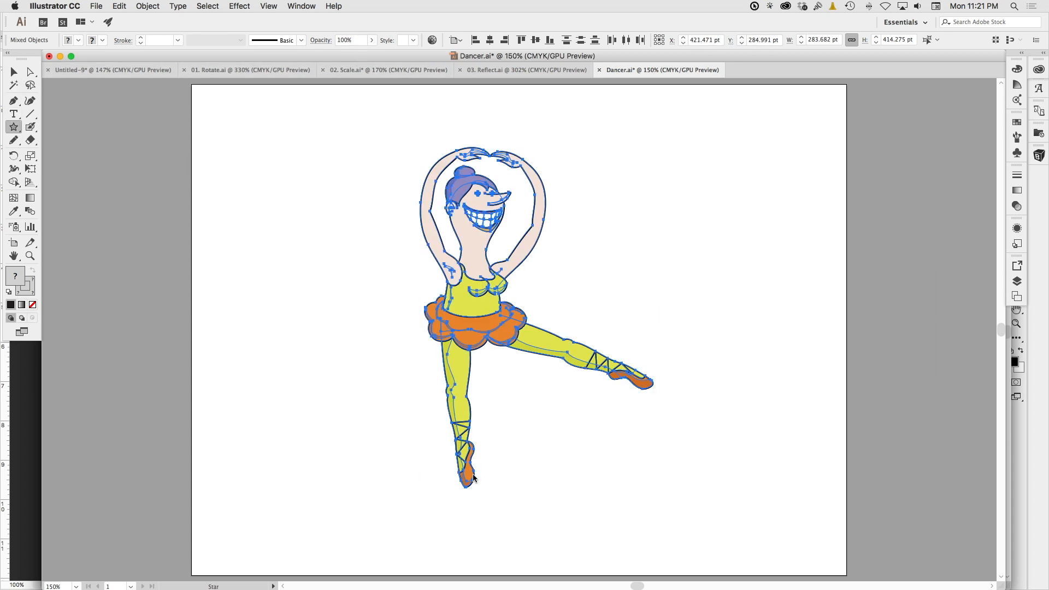
{"action": "left_click_drag", "start_coordinate": [499, 397], "coordinate": [536, 431]}
{"action": "key", "text": "super"}
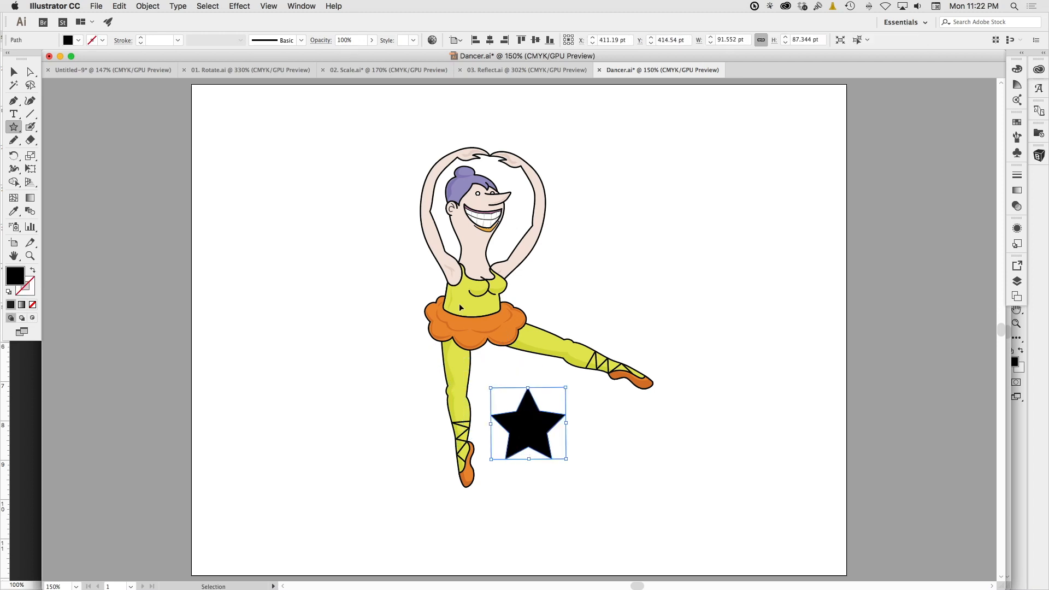
Step: Select the whole dancer without the star and move it horizontally right to about X 661 pt
{"action": "left_click", "coordinate": [461, 287], "text": "super"}
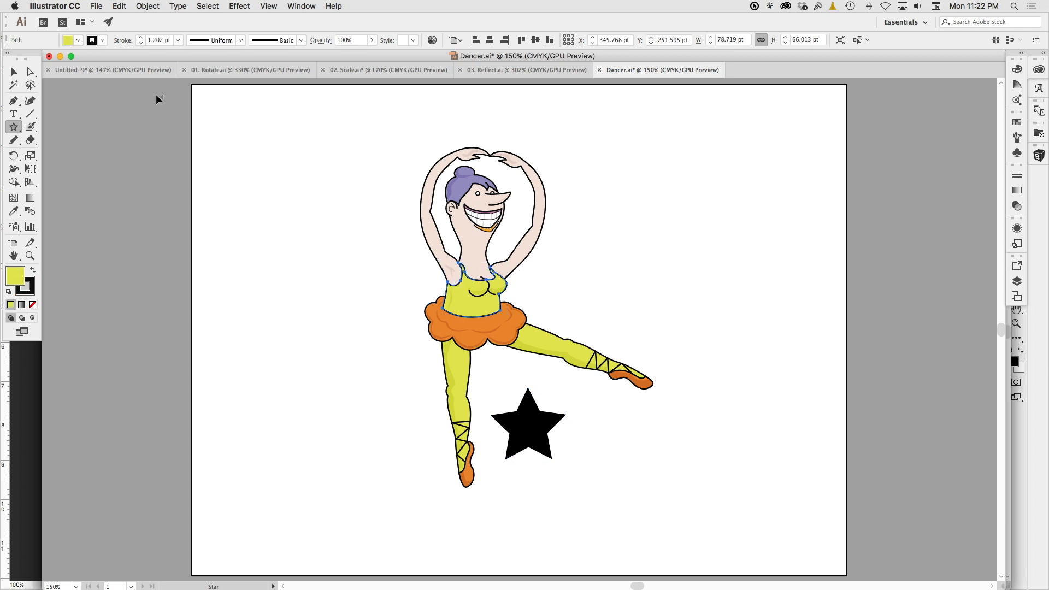
{"action": "left_click", "coordinate": [14, 72]}
{"action": "left_click", "coordinate": [510, 343]}
{"action": "left_click_drag", "start_coordinate": [307, 134], "coordinate": [668, 561]}
{"action": "left_click", "coordinate": [544, 434], "text": "shift"}
{"action": "key", "text": "super+g"}
{"action": "left_click_drag", "start_coordinate": [462, 291], "coordinate": [658, 293]}
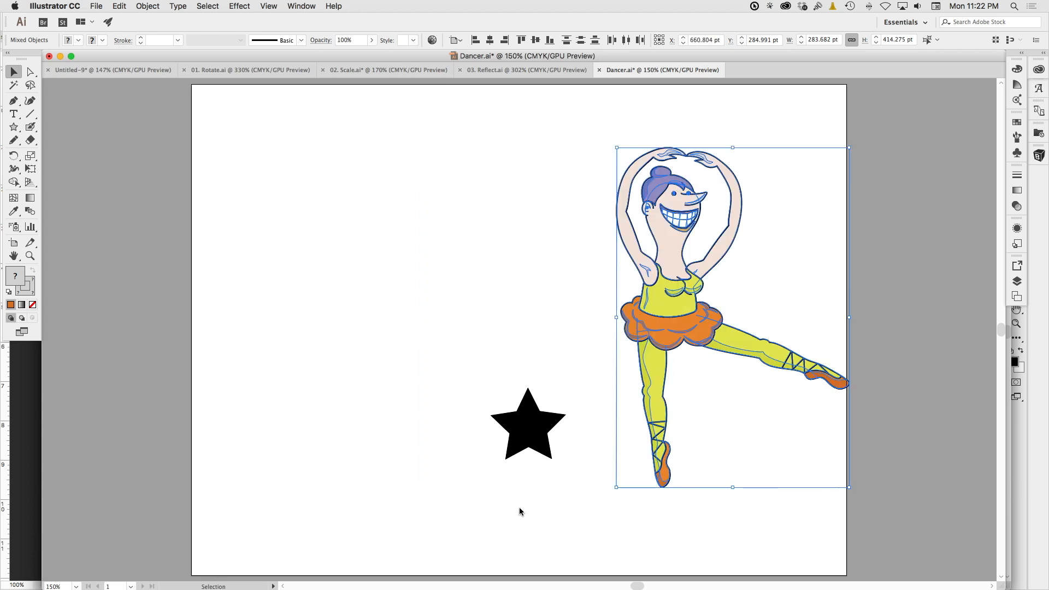
Step: Select the star and apply the dancer's last move to it with Transform Again
{"action": "left_click", "coordinate": [536, 422]}
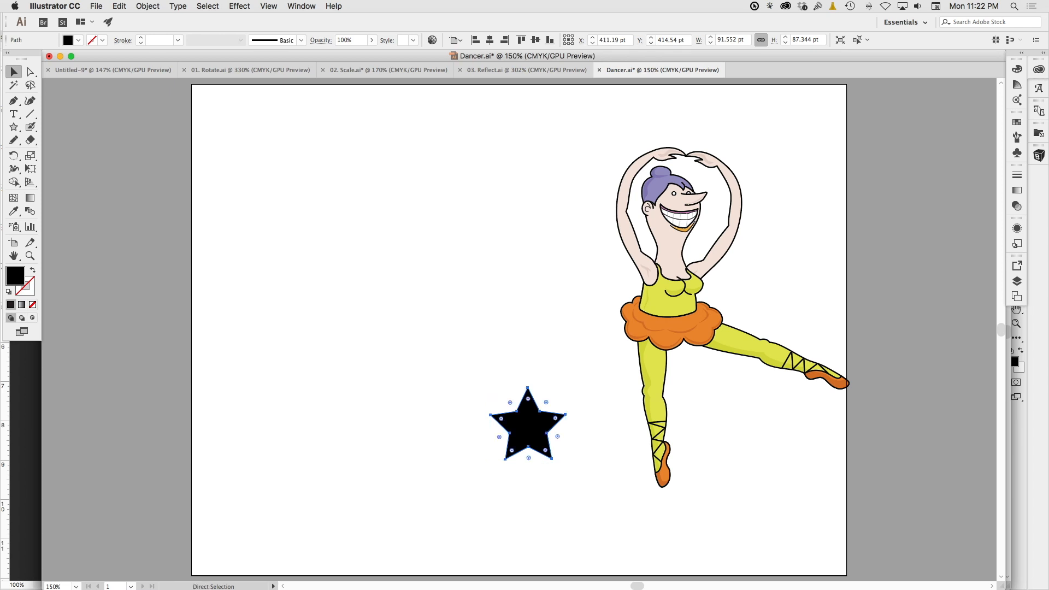
{"action": "key", "text": "super+d"}
{"action": "key", "text": "a"}
{"action": "key", "text": "v"}
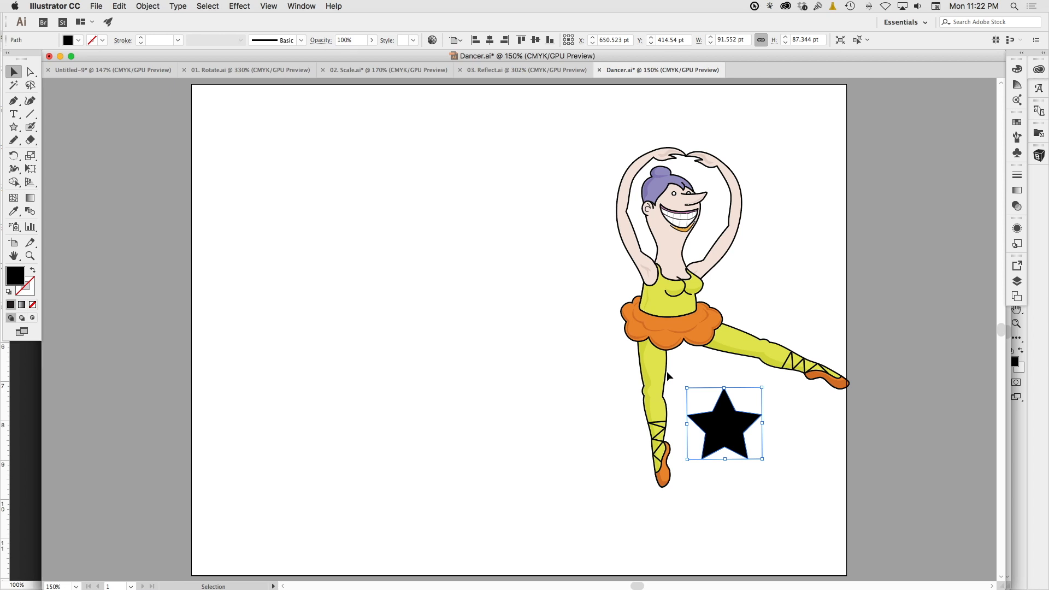
{"action": "key", "text": "a"}
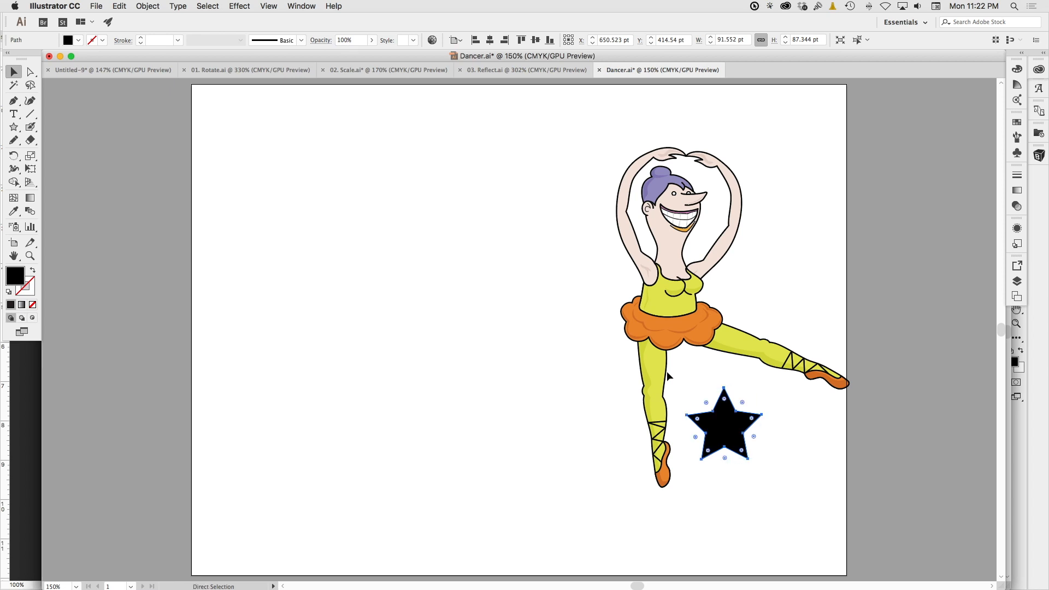
Step: Undo the moves of the star and the dancer, and delete the star
{"action": "key", "text": "super+z"}
{"action": "key", "text": "super+z"}
{"action": "key", "text": "v"}
{"action": "left_click", "coordinate": [528, 426]}
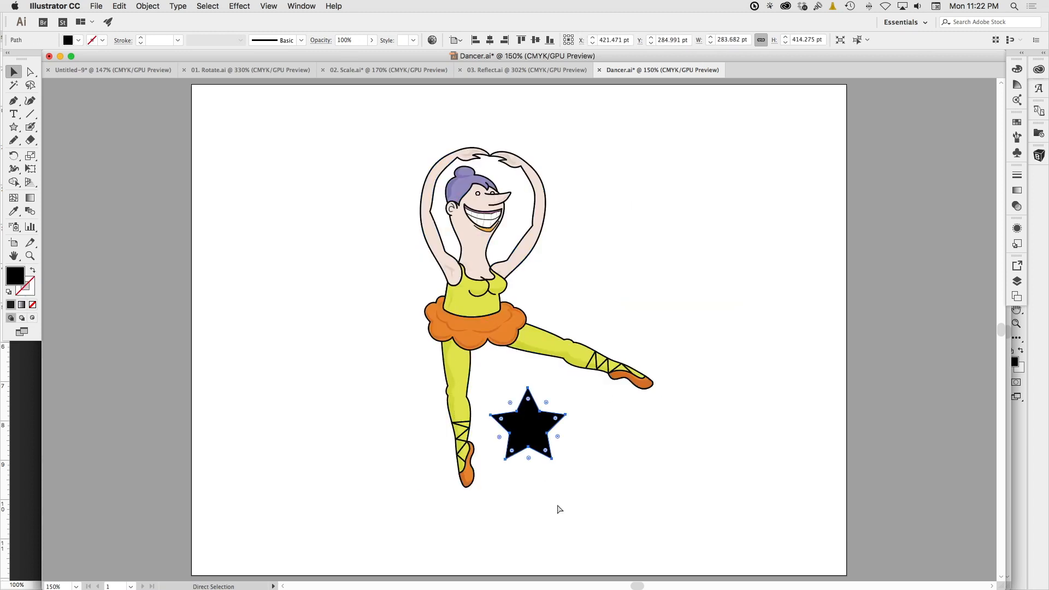
{"action": "key", "text": "Delete"}
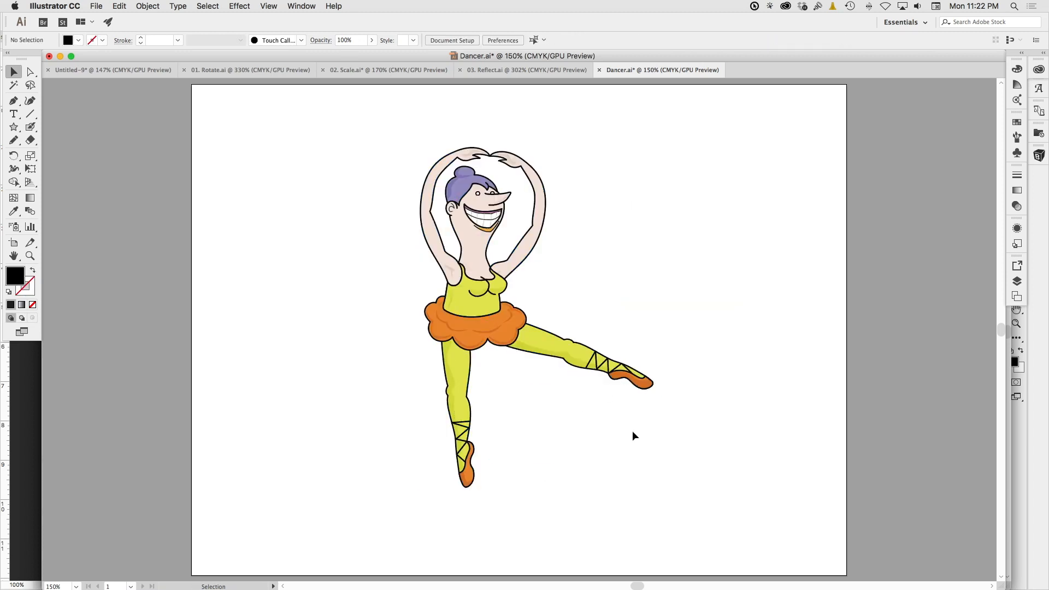
Step: Switch to the 01. Rotate.ai document, select the yellow petal and set its Rotate tool pivot at the purple circle's center
{"action": "left_click", "coordinate": [254, 70]}
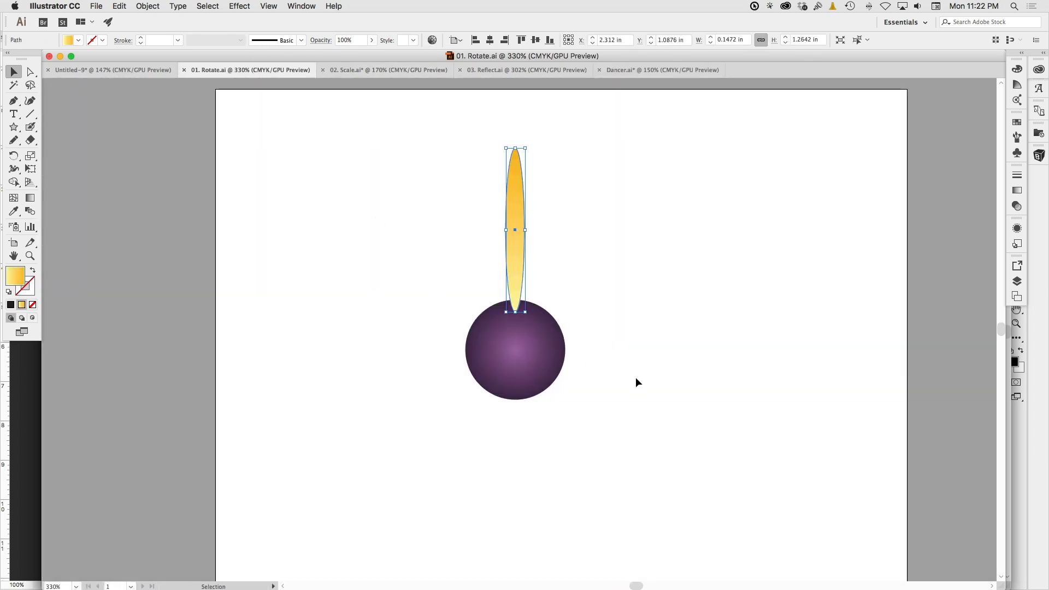
{"action": "left_click", "coordinate": [635, 379]}
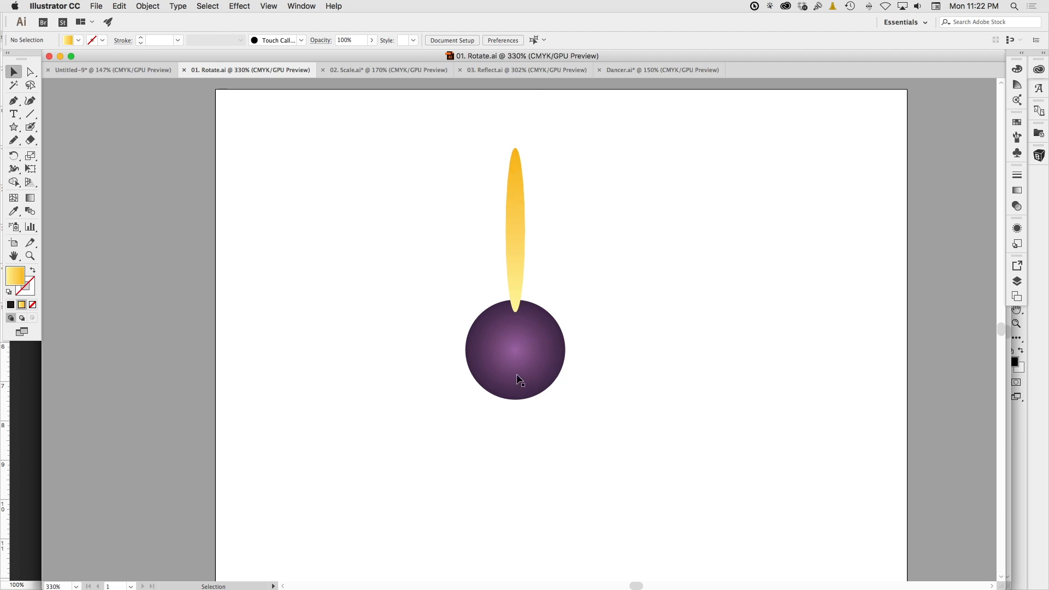
{"action": "left_click", "coordinate": [519, 255]}
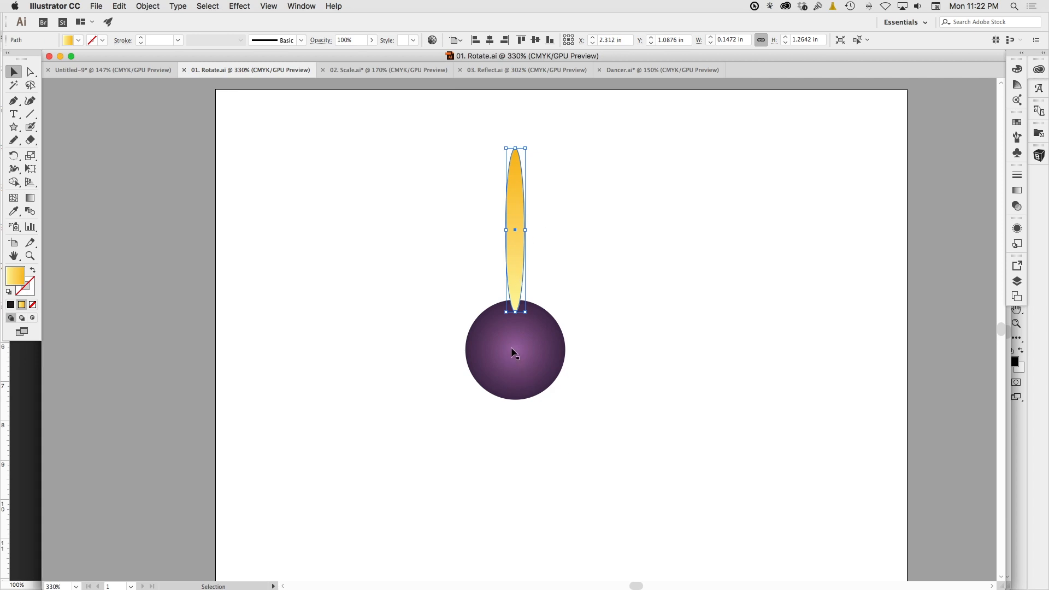
{"action": "key", "text": "a"}
{"action": "key", "text": "v"}
{"action": "key", "text": "r"}
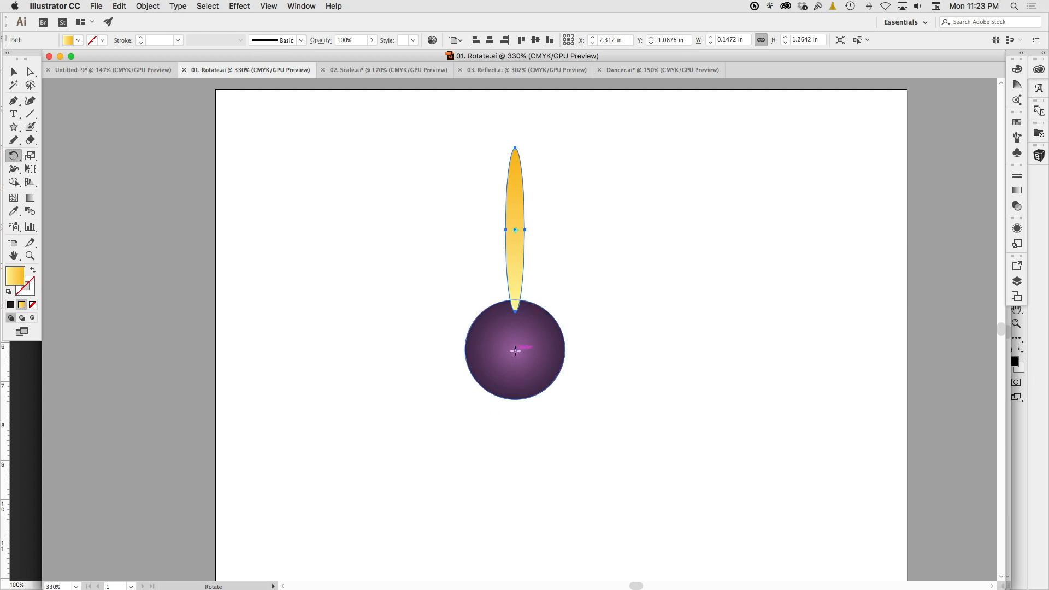
{"action": "left_click", "coordinate": [515, 350]}
Step: Rotate the petal slightly counterclockwise about the circle's center and repeat the rotation around the circle with Transform Again
{"action": "left_click_drag", "start_coordinate": [515, 148], "coordinate": [487, 158]}
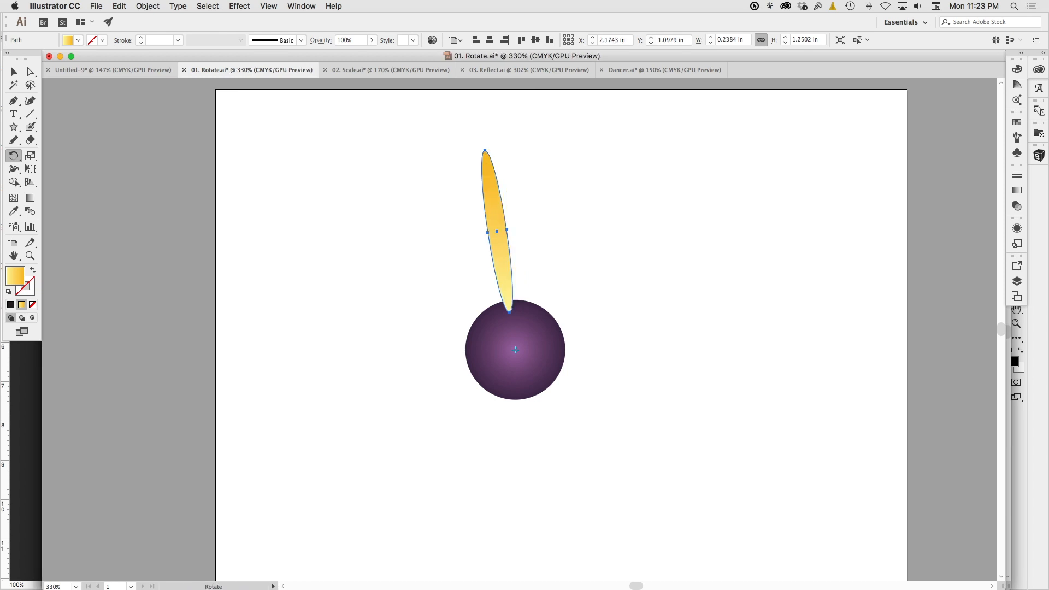
{"action": "key", "text": "super+d"}
{"action": "key", "text": "super+d"}
{"action": "key", "text": "super+d"}
{"action": "key", "text": "super+d"}
{"action": "key", "text": "super+d"}
{"action": "key", "text": "super+d"}
{"action": "key", "text": "super+d"}
{"action": "key", "text": "super+d"}
{"action": "key", "text": "super+d"}
{"action": "key", "text": "super+d"}
{"action": "key", "text": "super+d"}
{"action": "key", "text": "super+d"}
{"action": "key", "text": "super+d"}
{"action": "key", "text": "super+d"}
{"action": "key", "text": "super+d"}
{"action": "key", "text": "super+d"}
{"action": "key", "text": "super+d"}
{"action": "key", "text": "super+d"}
{"action": "key", "text": "super+d"}
{"action": "key", "text": "super+d"}
{"action": "key", "text": "super+d"}
{"action": "key", "text": "super+d"}
{"action": "key", "text": "super+d"}
{"action": "key", "text": "super+d"}
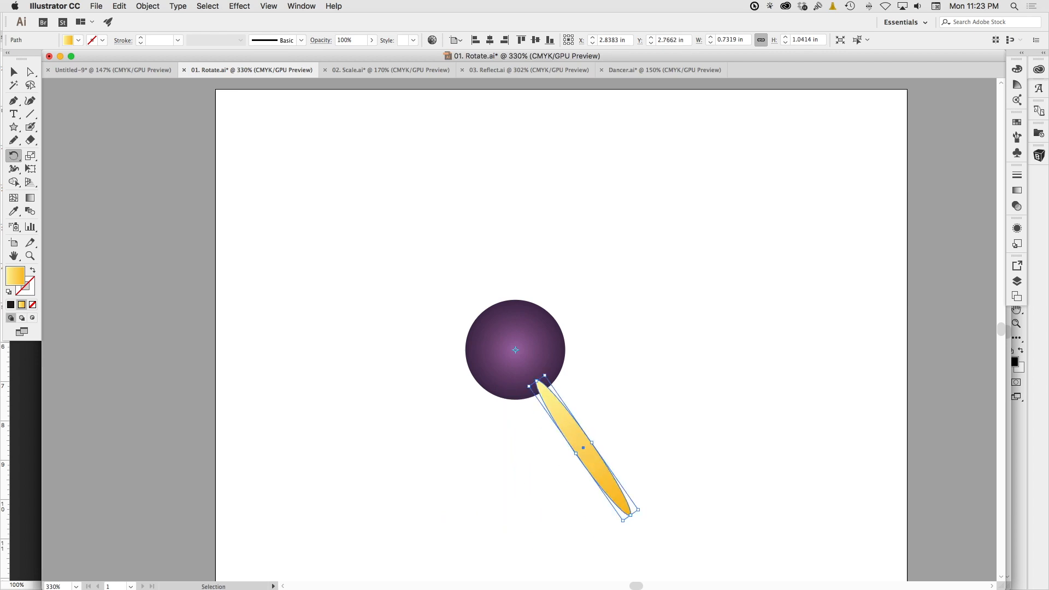
Step: Undo all the petal rotations until it stands upright above the circle
{"action": "key", "text": "super+z"}
{"action": "key", "text": "super+z"}
{"action": "key", "text": "super+z"}
{"action": "key", "text": "super+z"}
{"action": "key", "text": "super+z"}
{"action": "key", "text": "super+z"}
{"action": "key", "text": "super+z"}
{"action": "key", "text": "super+z"}
{"action": "key", "text": "super+z"}
{"action": "key", "text": "super+z"}
{"action": "key", "text": "super+z"}
{"action": "key", "text": "super+z"}
{"action": "key", "text": "super+z"}
{"action": "key", "text": "super+z"}
{"action": "key", "text": "super+z"}
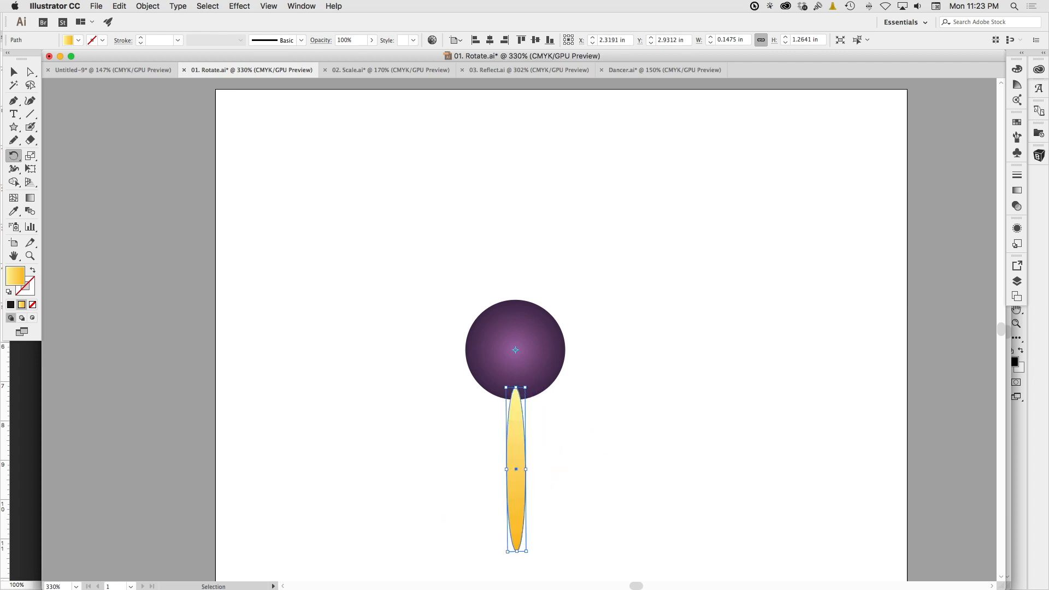
{"action": "key", "text": "super+z"}
{"action": "key", "text": "super+z"}
{"action": "key", "text": "super+z"}
{"action": "key", "text": "super+z"}
{"action": "key", "text": "super+z"}
{"action": "key", "text": "super+z"}
{"action": "key", "text": "super+z"}
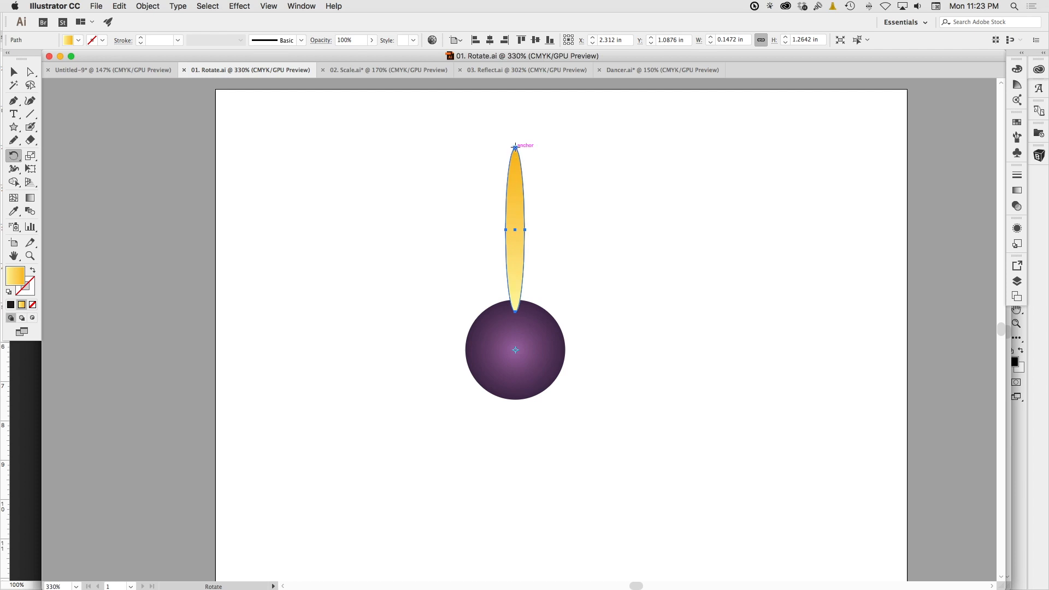
Step: Rotate a copy of the petal slightly counterclockwise about the circle's center and repeat it seven times with Transform Again
{"action": "left_click_drag", "start_coordinate": [515, 146], "coordinate": [492, 150]}
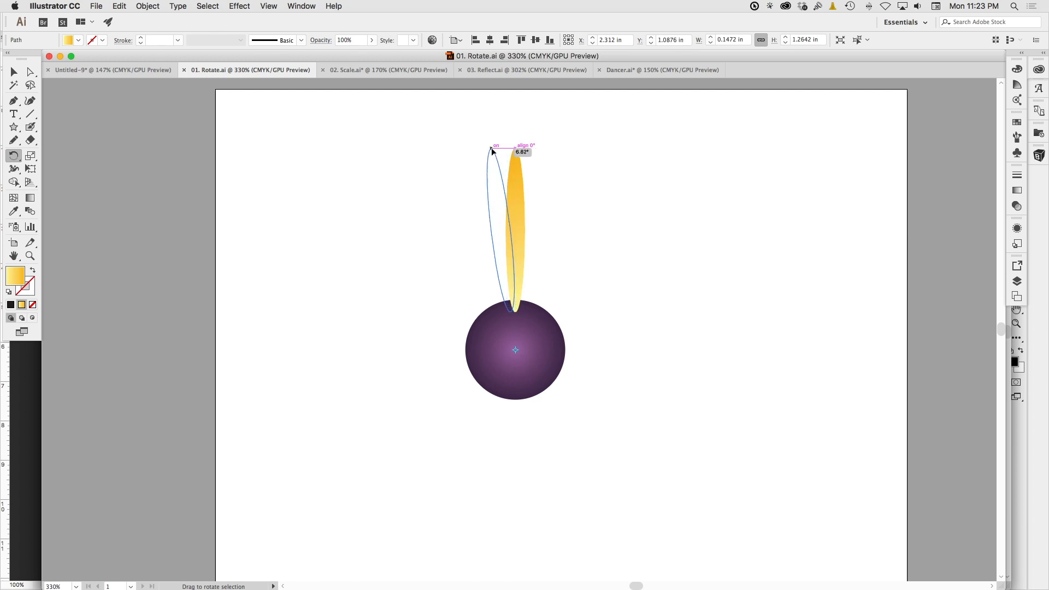
{"action": "key", "text": "alt"}
{"action": "left_click_drag", "start_coordinate": [492, 151], "coordinate": [480, 154]}
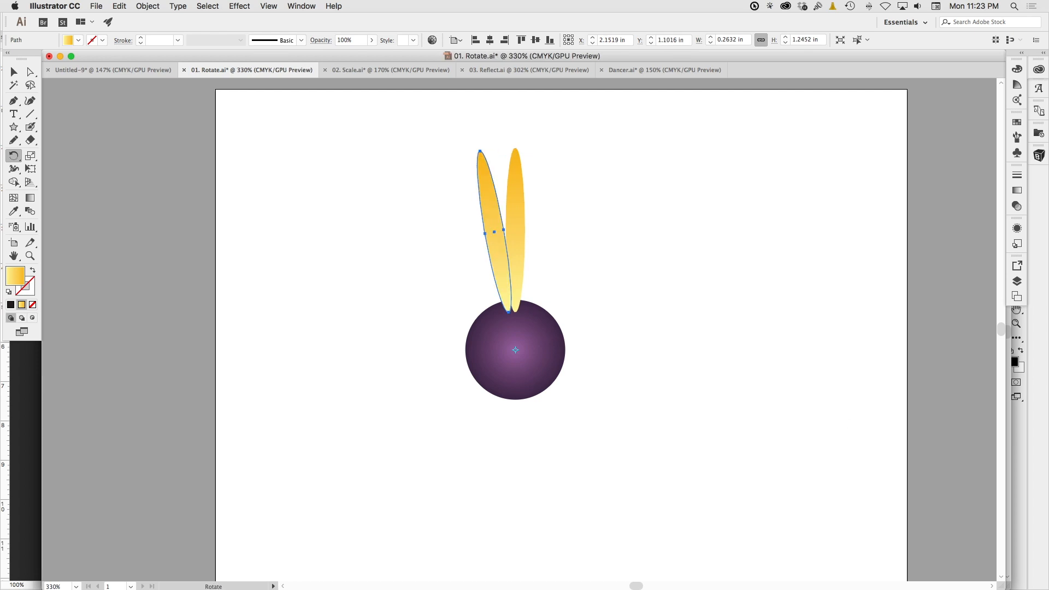
{"action": "key", "text": "super+d"}
{"action": "key", "text": "super+d"}
{"action": "key", "text": "super+d"}
{"action": "key", "text": "super+d"}
{"action": "key", "text": "super+d"}
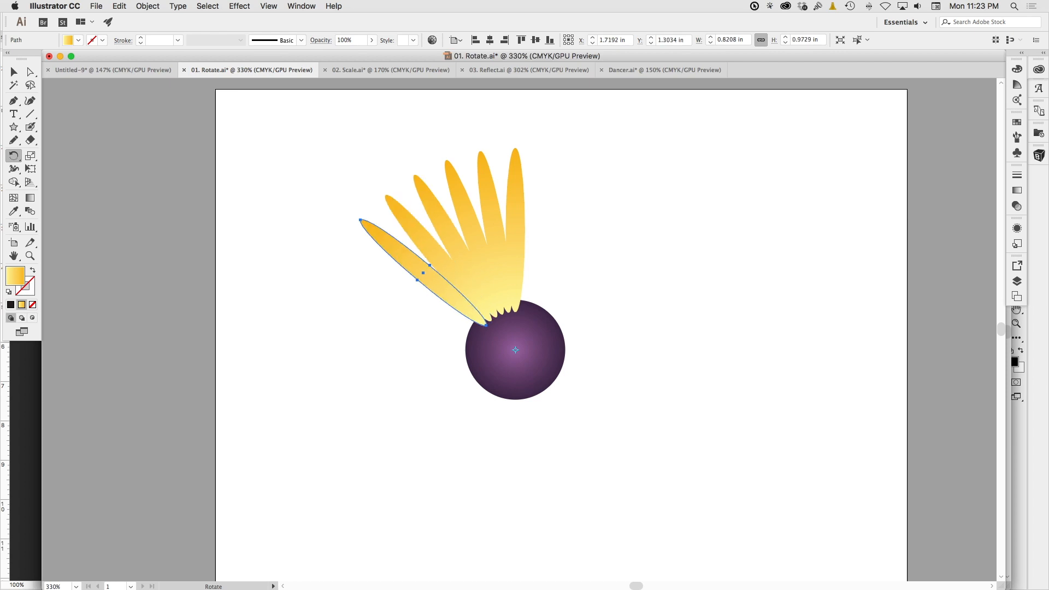
{"action": "key", "text": "super+d"}
{"action": "key", "text": "super+d"}
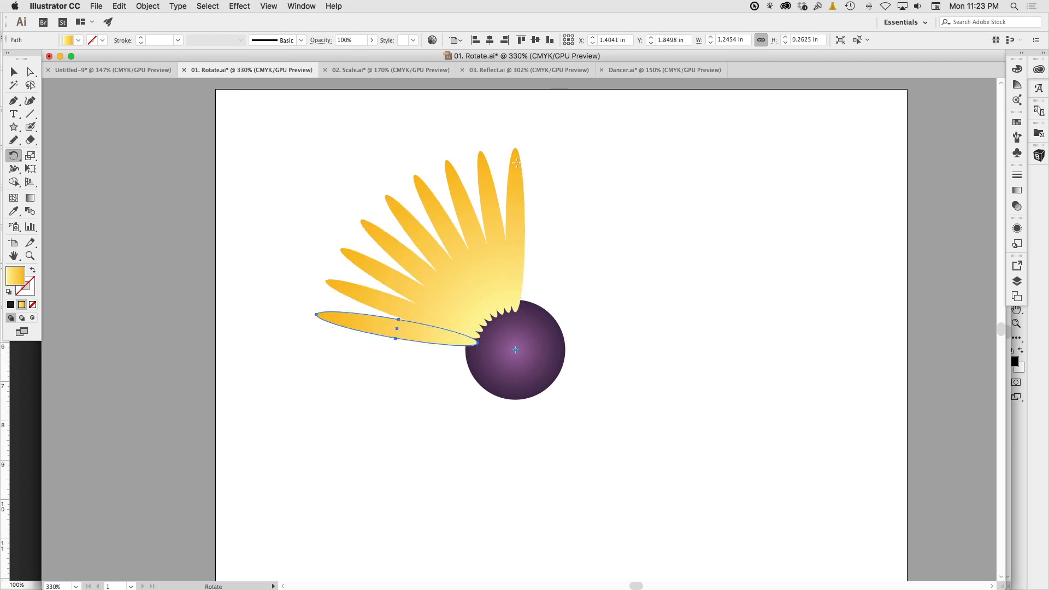
Step: Undo all the rotated petal copies, leaving only the original upright petal
{"action": "left_click", "coordinate": [480, 157]}
{"action": "key", "text": "super"}
{"action": "key", "text": "super+z"}
{"action": "key", "text": "super+z"}
{"action": "key", "text": "super+z"}
{"action": "key", "text": "super+z"}
{"action": "key", "text": "super+z"}
{"action": "key", "text": "super+z"}
{"action": "key", "text": "super+z"}
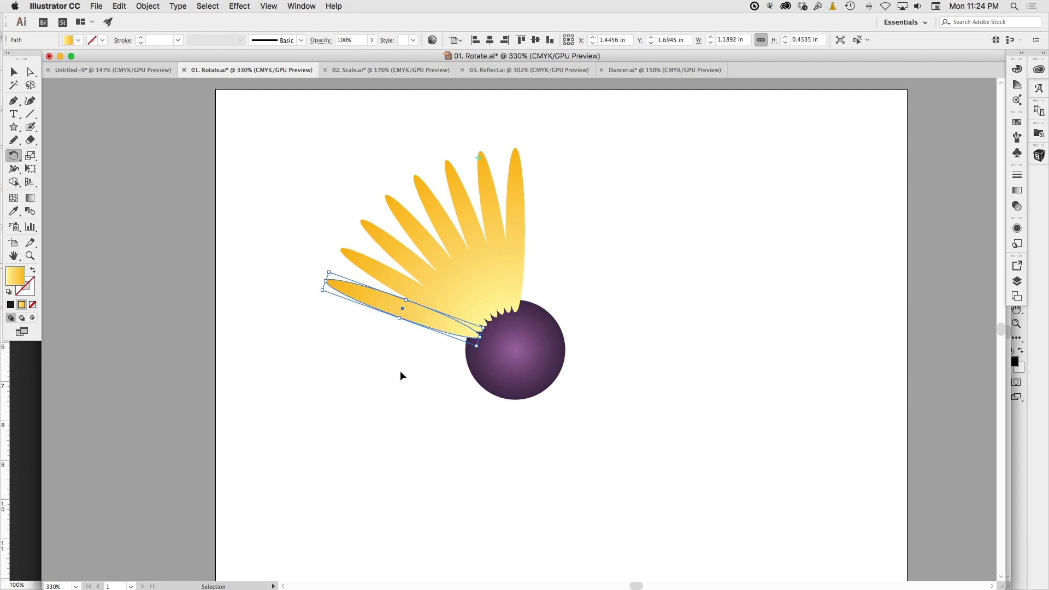
{"action": "key", "text": "super+z"}
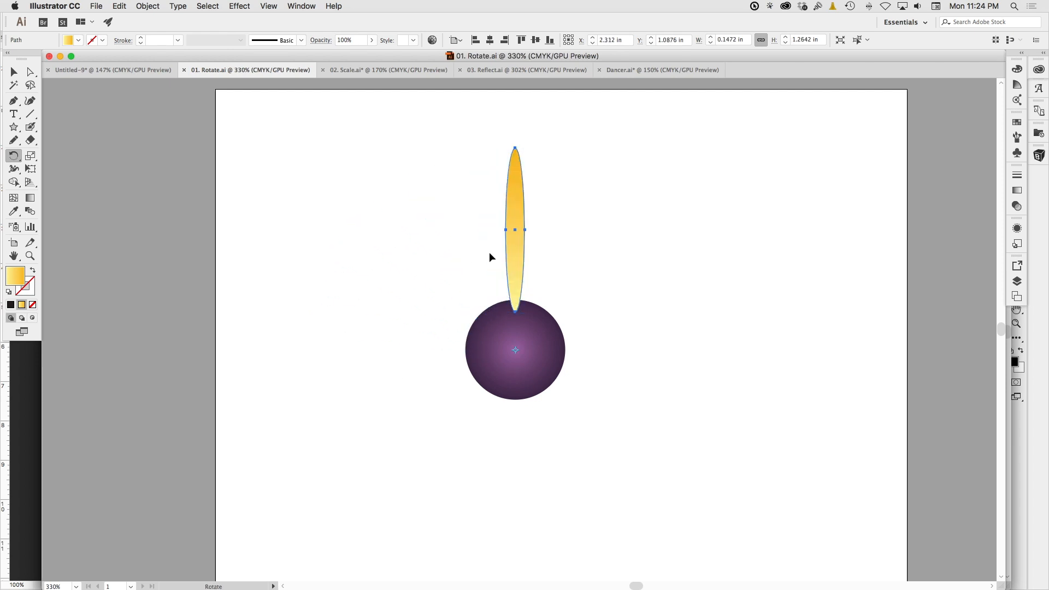
Step: Rotate the original petal counterclockwise about the circle's center without copying it, and undo the rotation
{"action": "left_click_drag", "start_coordinate": [515, 148], "coordinate": [470, 165]}
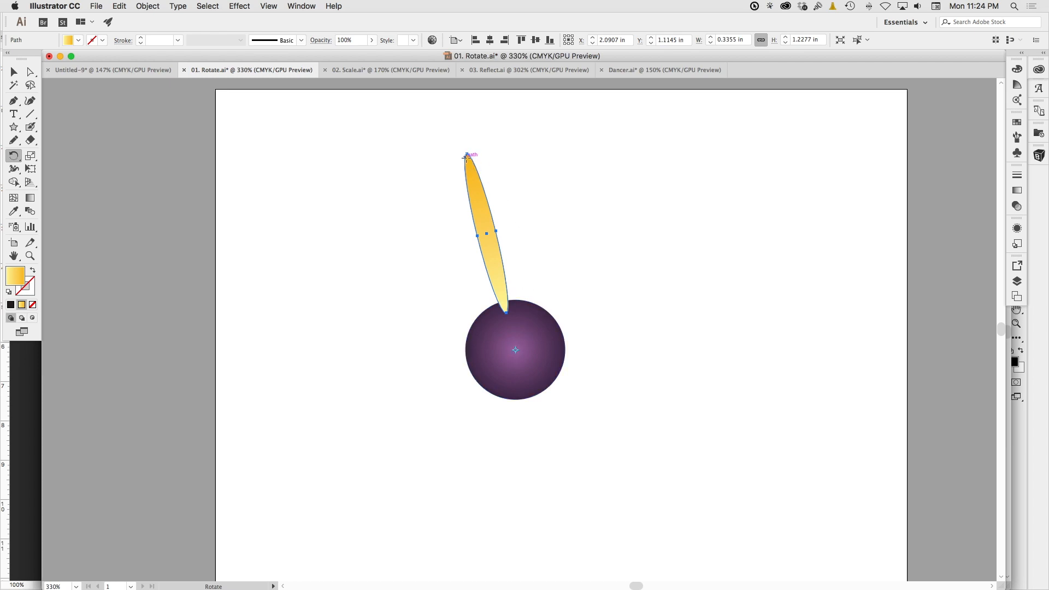
{"action": "key", "text": "super"}
{"action": "key", "text": "super+z"}
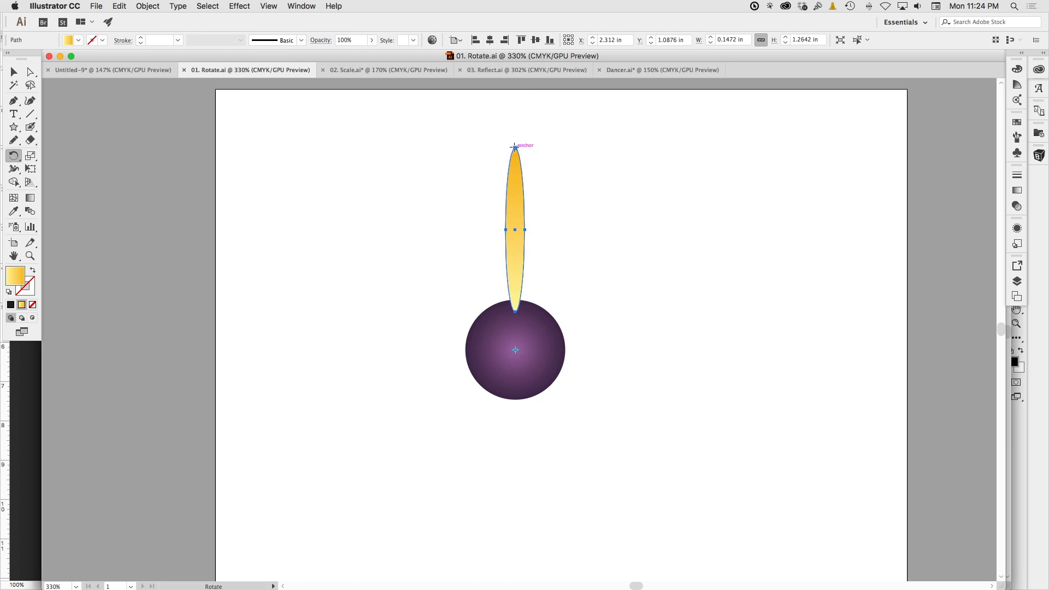
Step: Rotate a copy of the upright petal slightly counterclockwise about the circle's center, keeping the original in place
{"action": "left_click_drag", "start_coordinate": [513, 146], "coordinate": [487, 150]}
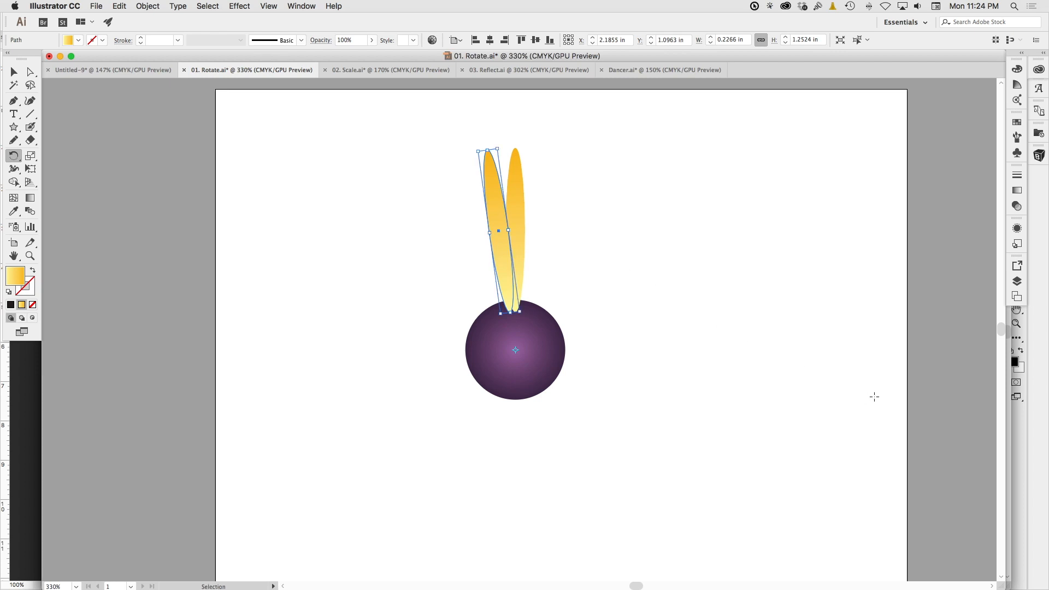
Step: Repeat the rotated petal copy with Transform Again until the petals form a full ring around the circle, and deselect everything
{"action": "key", "text": "super+d"}
{"action": "key", "text": "super+d"}
{"action": "key", "text": "super+d"}
{"action": "key", "text": "super+d"}
{"action": "key", "text": "super+d"}
{"action": "key", "text": "super+d"}
{"action": "key", "text": "super+d"}
{"action": "key", "text": "super+d"}
{"action": "key", "text": "super+d"}
{"action": "key", "text": "super+d"}
{"action": "key", "text": "super+d"}
{"action": "key", "text": "super+d"}
{"action": "key", "text": "super+d"}
{"action": "key", "text": "super+d"}
{"action": "key", "text": "super+d"}
{"action": "key", "text": "super+d"}
{"action": "key", "text": "super+d"}
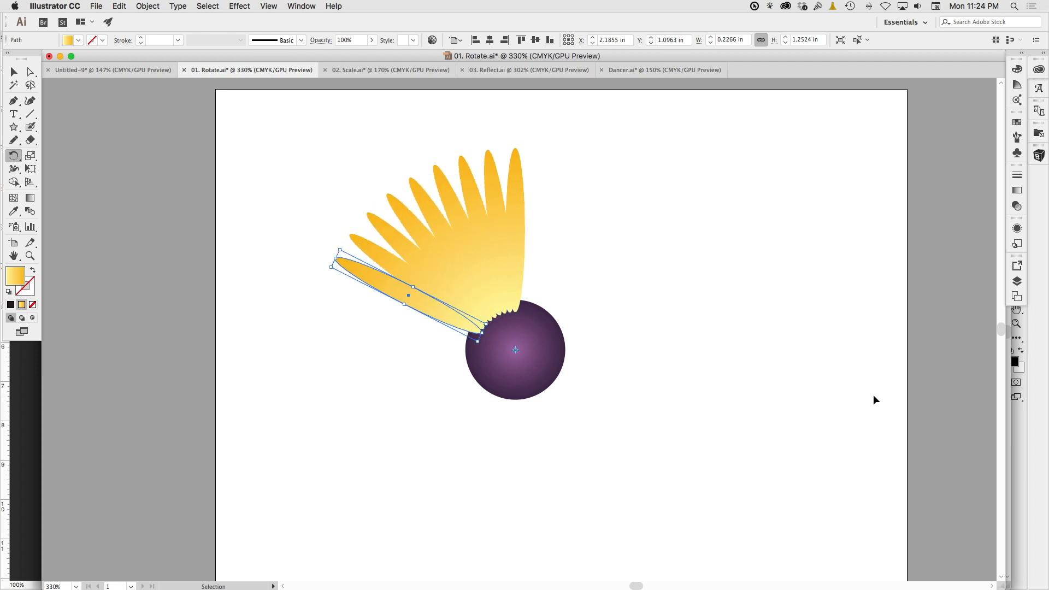
{"action": "key", "text": "super+d"}
{"action": "key", "text": "super+d"}
{"action": "key", "text": "super+d"}
{"action": "key", "text": "super+d"}
{"action": "key", "text": "super+d"}
{"action": "key", "text": "super+d"}
{"action": "key", "text": "super+d"}
{"action": "key", "text": "super+d"}
{"action": "key", "text": "super+d"}
{"action": "key", "text": "super+d"}
{"action": "key", "text": "super+d"}
{"action": "key", "text": "super+d"}
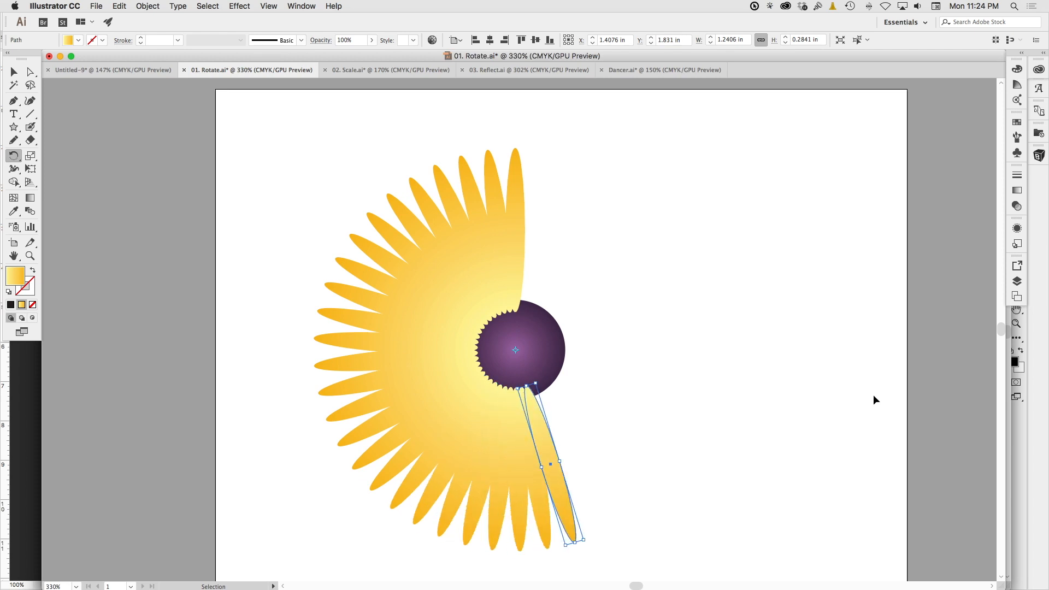
{"action": "key", "text": "super+d"}
{"action": "key", "text": "super+d"}
{"action": "key", "text": "super+d"}
{"action": "key", "text": "super+d"}
{"action": "key", "text": "super+d"}
{"action": "key", "text": "super+d"}
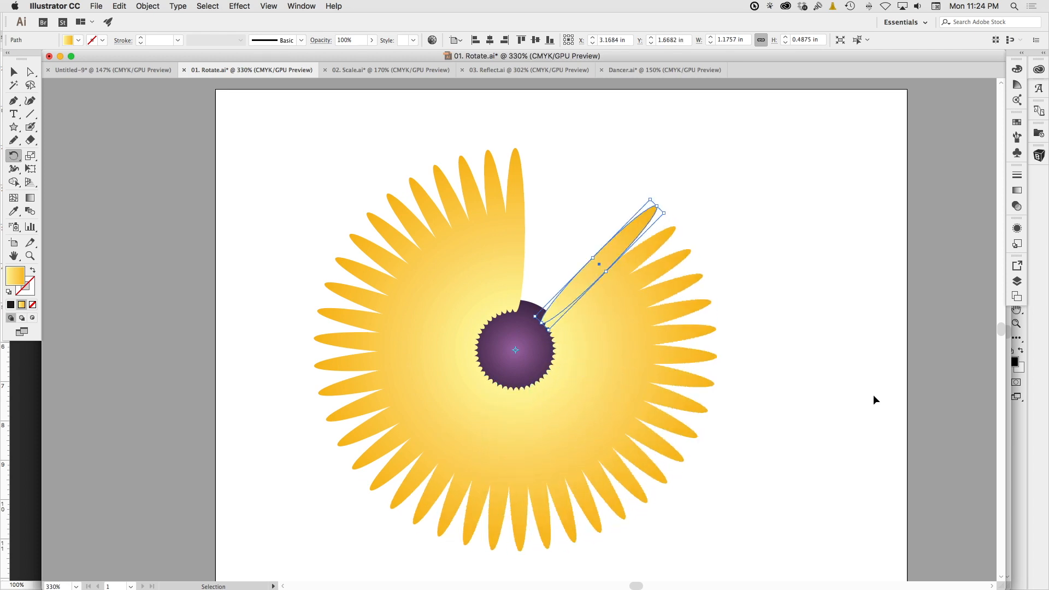
{"action": "key", "text": "super+d"}
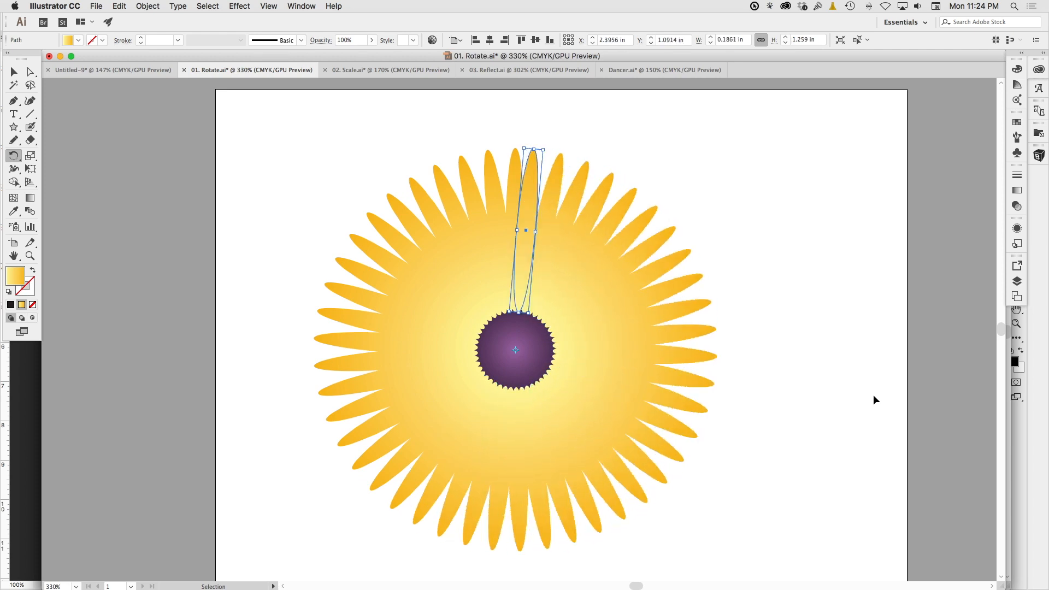
{"action": "key", "text": "shift+super+a"}
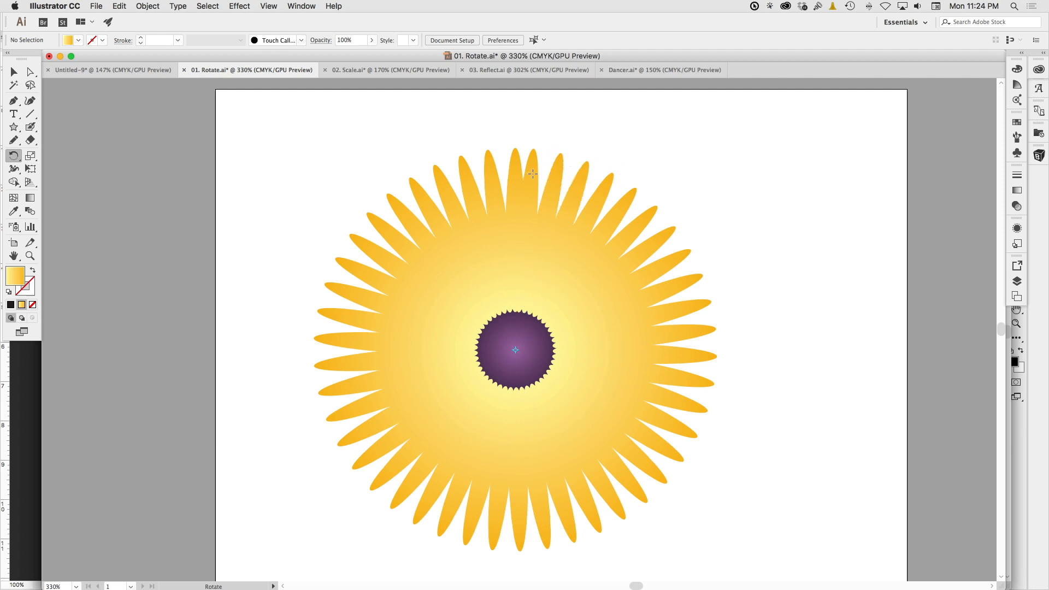
Step: Undo the entire ring of rotated petal copies, back to the single upright petal above the circle
{"action": "key", "text": "super+z"}
{"action": "key", "text": "super+z"}
{"action": "key", "text": "super+z"}
{"action": "key", "text": "super+z"}
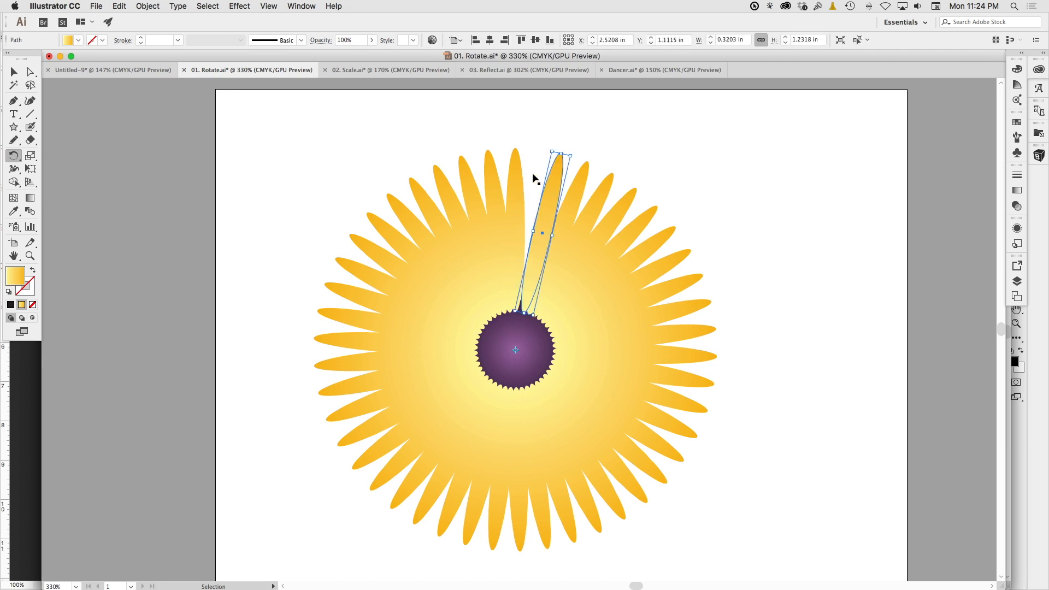
{"action": "key", "text": "super+z"}
{"action": "key", "text": "super+z"}
{"action": "key", "text": "super+z"}
{"action": "key", "text": "super+z"}
{"action": "key", "text": "super+z"}
{"action": "key", "text": "super+z"}
{"action": "key", "text": "super+z"}
{"action": "key", "text": "super+z"}
{"action": "key", "text": "super+z"}
{"action": "key", "text": "super+z"}
{"action": "key", "text": "super+z"}
{"action": "key", "text": "super+z"}
{"action": "key", "text": "super+z"}
{"action": "key", "text": "super+z"}
{"action": "key", "text": "super+z"}
{"action": "key", "text": "super+z"}
{"action": "key", "text": "super+z"}
{"action": "key", "text": "super+z"}
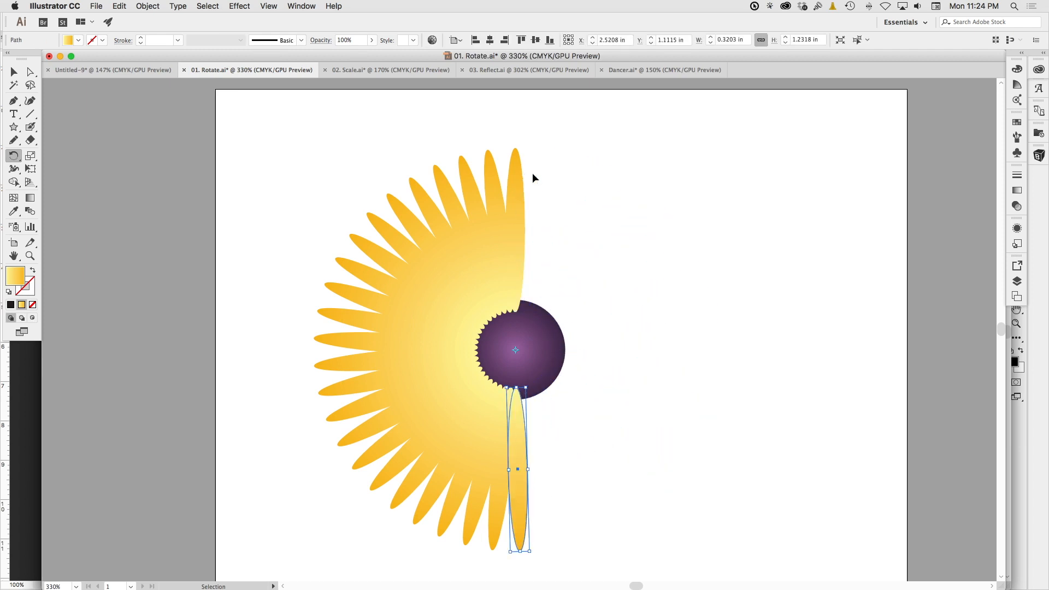
{"action": "key", "text": "super+z"}
{"action": "key", "text": "super+z"}
{"action": "key", "text": "super+z"}
{"action": "key", "text": "super+z"}
{"action": "key", "text": "super+z"}
{"action": "key", "text": "super+z"}
{"action": "key", "text": "super+z"}
{"action": "key", "text": "super+z"}
{"action": "key", "text": "super+z"}
{"action": "key", "text": "super+z"}
{"action": "key", "text": "super+z"}
{"action": "key", "text": "super+z"}
{"action": "key", "text": "super+z"}
{"action": "key", "text": "super+z"}
{"action": "key", "text": "super+z"}
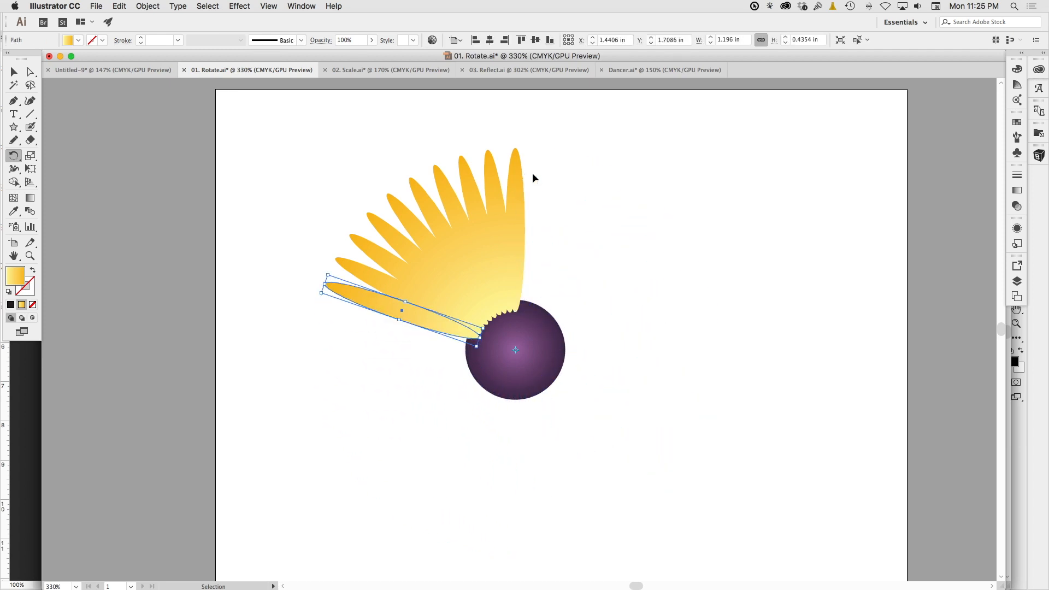
{"action": "key", "text": "super+z"}
{"action": "key", "text": "super+z"}
{"action": "key", "text": "super+z"}
{"action": "key", "text": "super+z"}
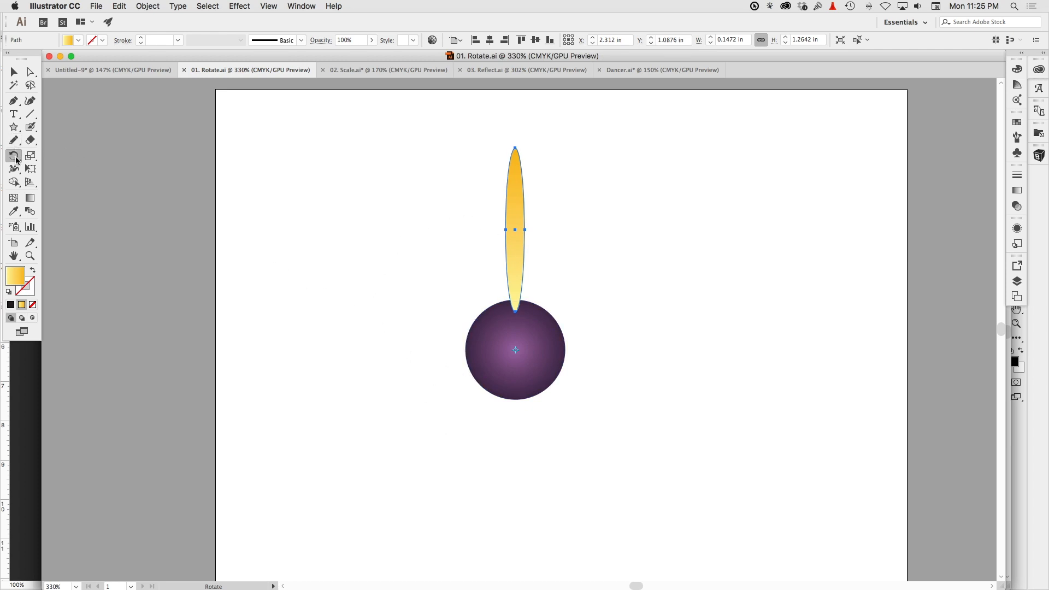
Step: Rotate a copy of the upright petal by 12° about the petal's own center, using the Rotate options
{"action": "left_click", "coordinate": [412, 265], "text": "alt"}
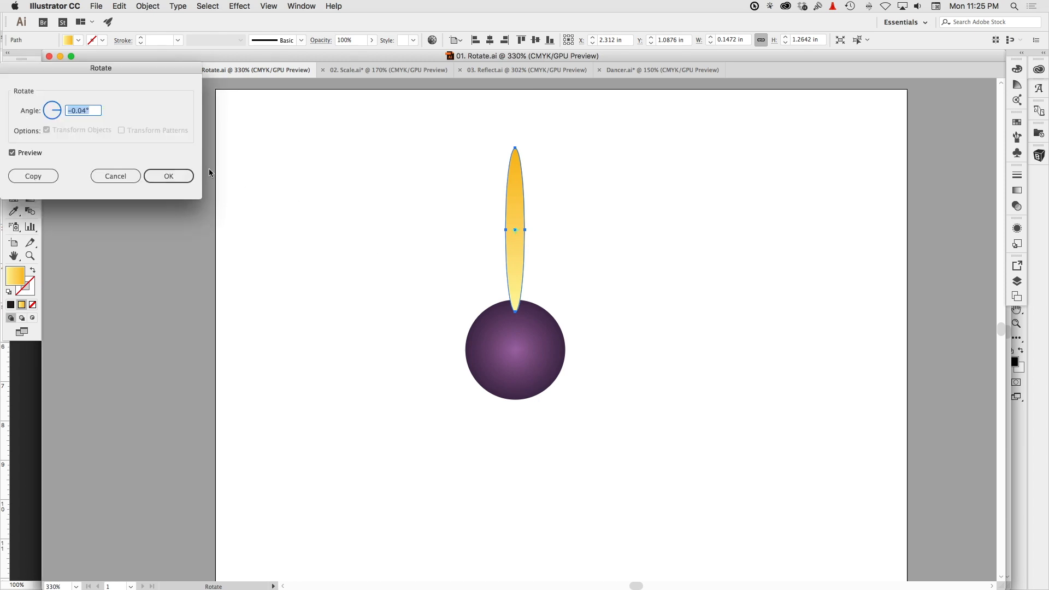
{"action": "type", "text": "12"}
{"action": "left_click_drag", "start_coordinate": [164, 69], "coordinate": [318, 137]}
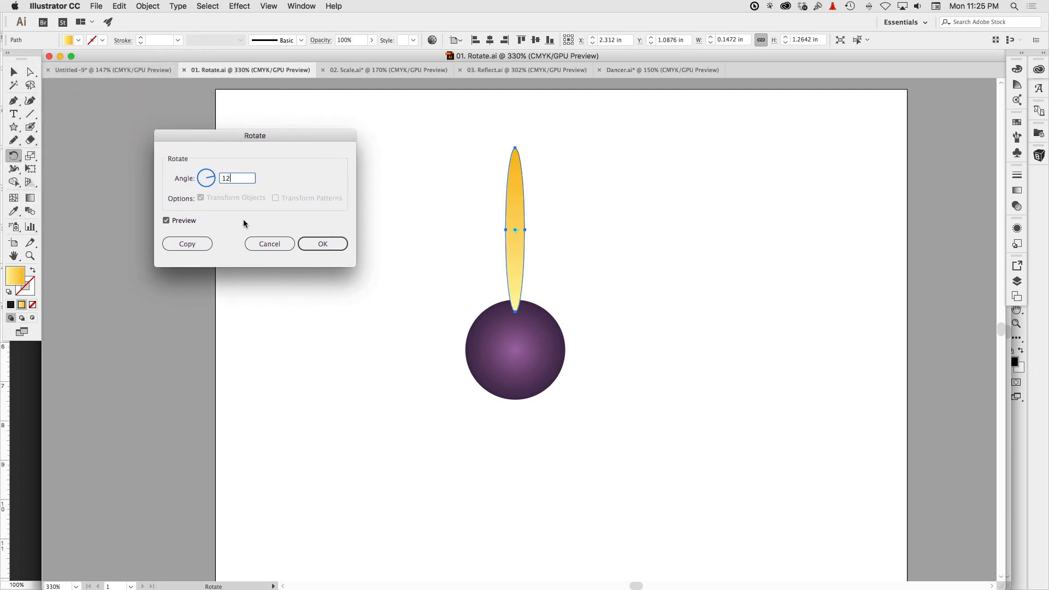
{"action": "left_click", "coordinate": [202, 247]}
{"action": "left_click", "coordinate": [202, 246]}
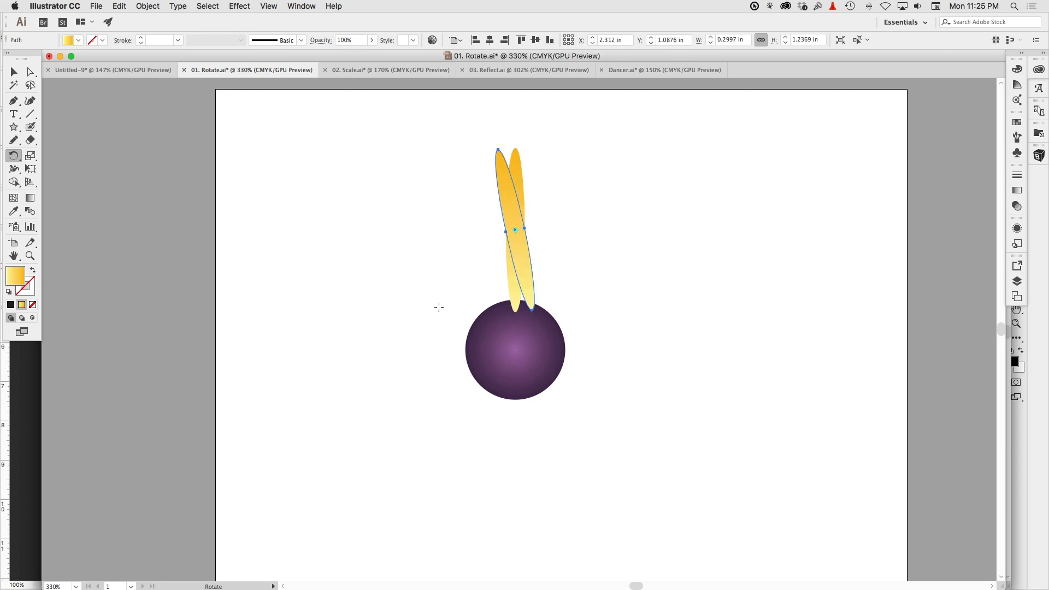
Step: Repeat the 12° copy with Transform Again to fan petals around the original petal's own center
{"action": "key", "text": "super+d"}
{"action": "key", "text": "super+d"}
{"action": "key", "text": "super+d"}
{"action": "key", "text": "super+d"}
{"action": "key", "text": "super+d"}
{"action": "key", "text": "super+d"}
{"action": "key", "text": "super+d"}
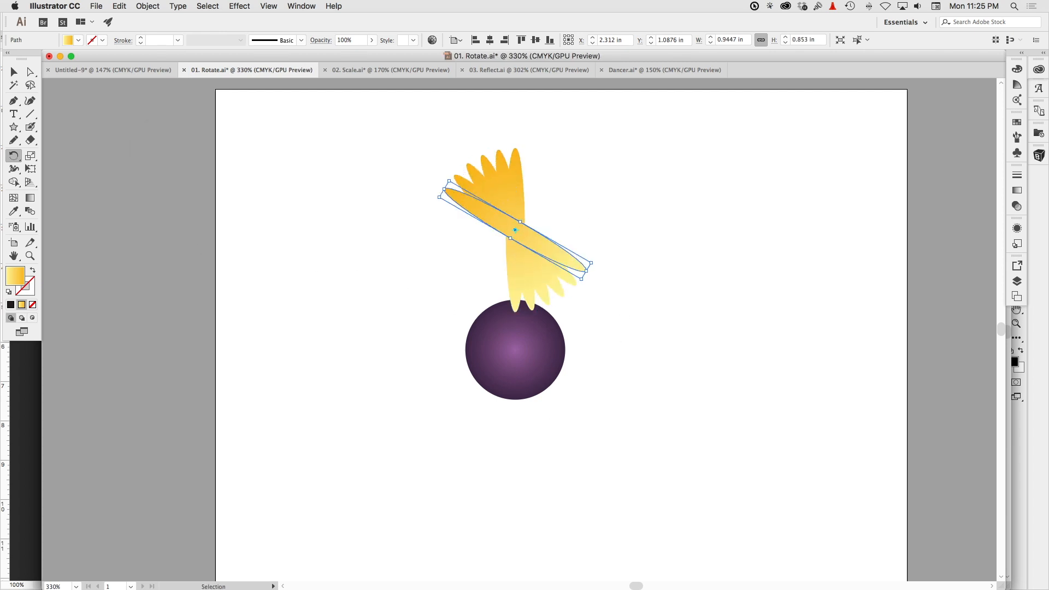
{"action": "key", "text": "super+d"}
{"action": "key", "text": "super+d"}
{"action": "key", "text": "super+d"}
{"action": "key", "text": "super+d"}
{"action": "key", "text": "super+d"}
{"action": "key", "text": "super+d"}
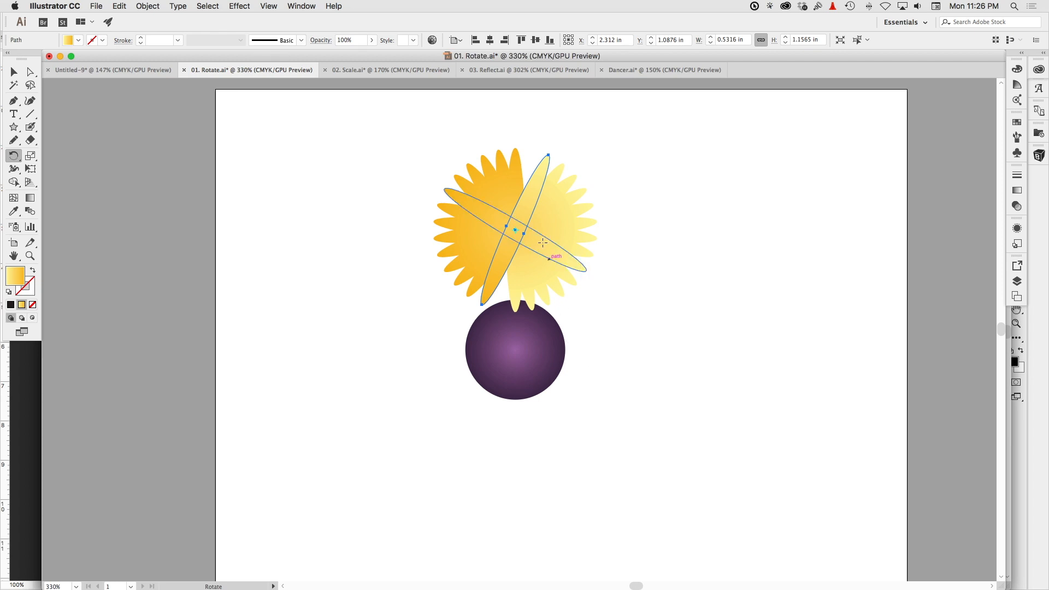
{"action": "key", "text": "super"}
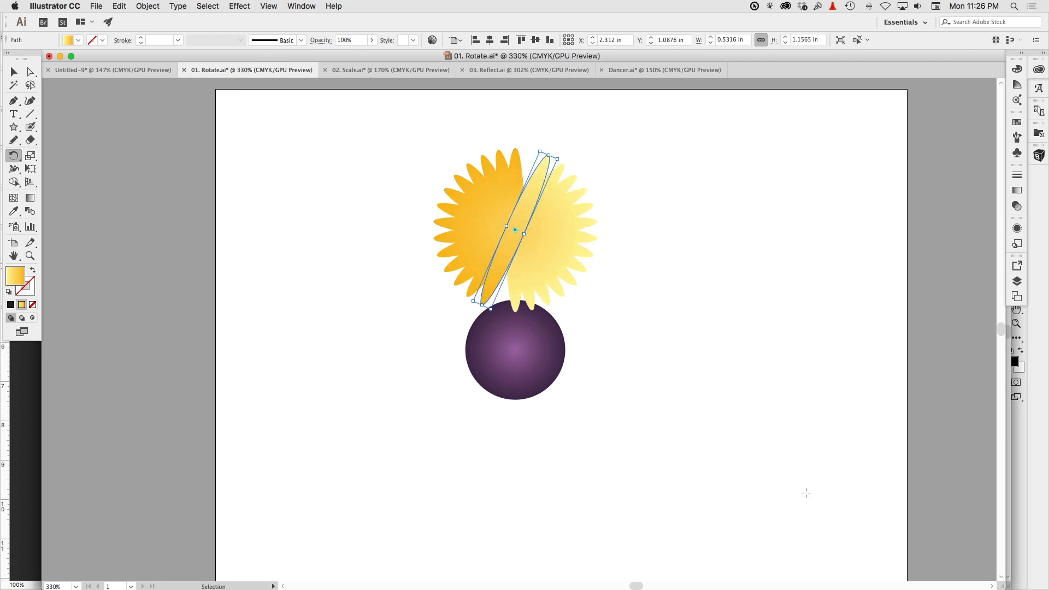
Step: Undo the petal copies made around the petal's own center, leaving only the original upright petal
{"action": "key", "text": "super+z"}
{"action": "key", "text": "super+z"}
{"action": "key", "text": "super+z"}
{"action": "key", "text": "super+z"}
{"action": "key", "text": "super+z"}
{"action": "key", "text": "super+z"}
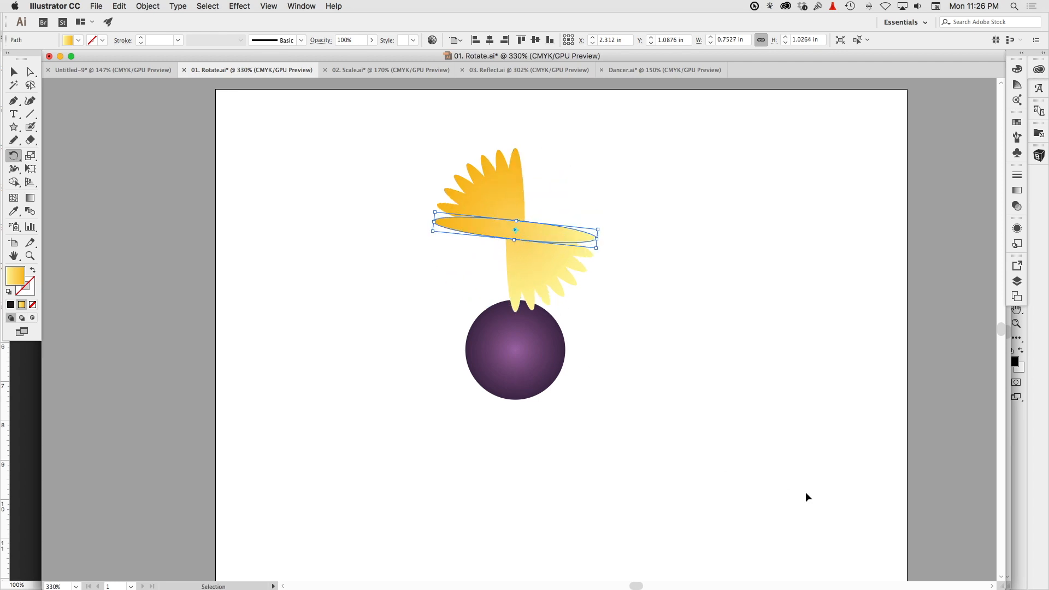
{"action": "key", "text": "super+z"}
{"action": "key", "text": "super+z"}
{"action": "key", "text": "super+z"}
{"action": "key", "text": "super+z"}
{"action": "key", "text": "super+z"}
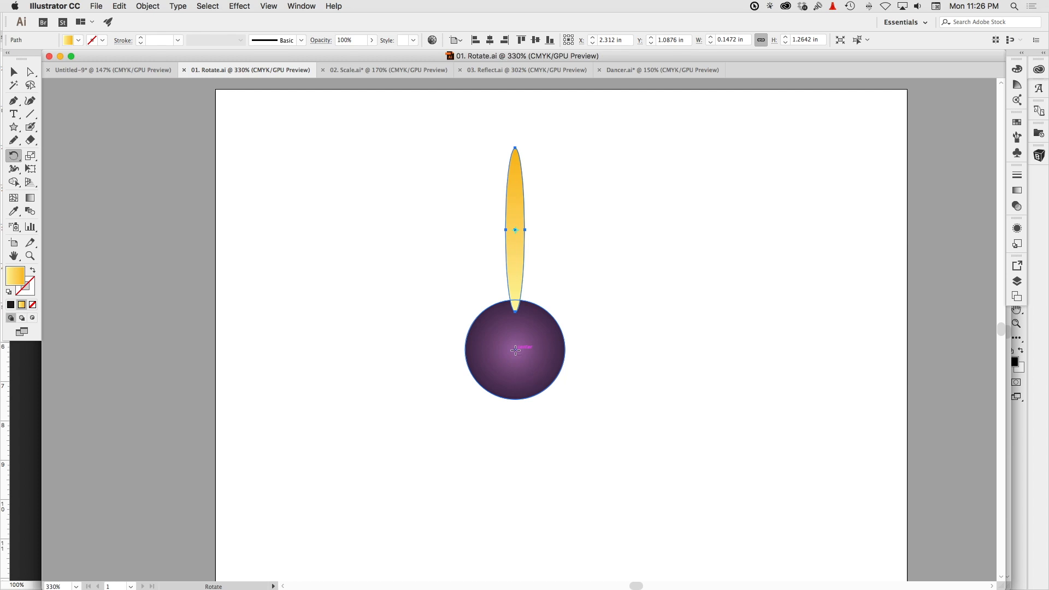
Step: Rotate a copy of the upright petal by exactly 12° about the center of the purple circle
{"action": "left_click", "coordinate": [515, 350], "text": "alt"}
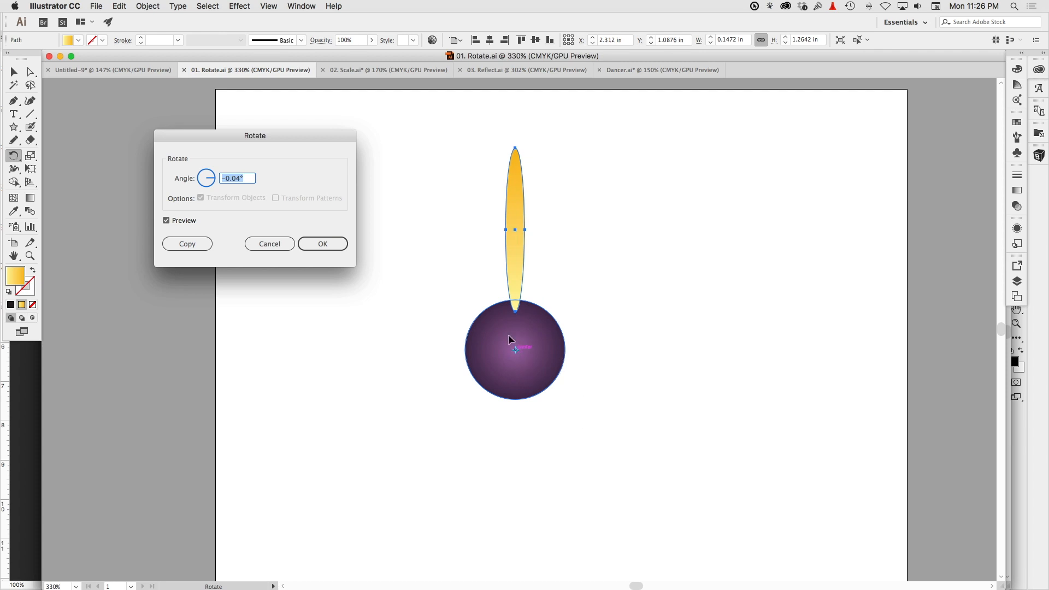
{"action": "left_click_drag", "start_coordinate": [265, 134], "coordinate": [276, 136]}
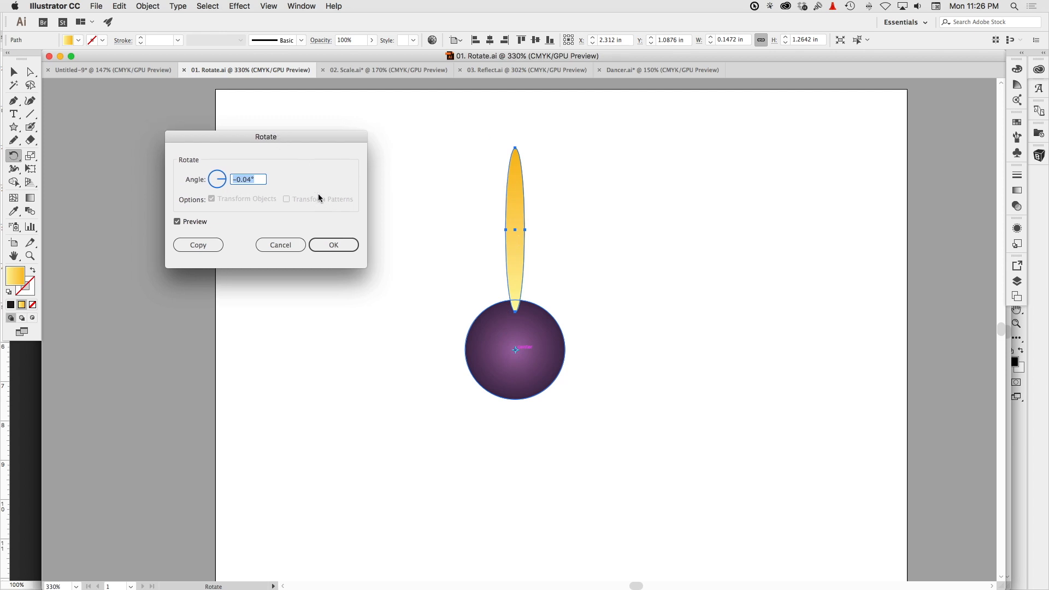
{"action": "type", "text": "12"}
{"action": "left_click", "coordinate": [208, 245]}
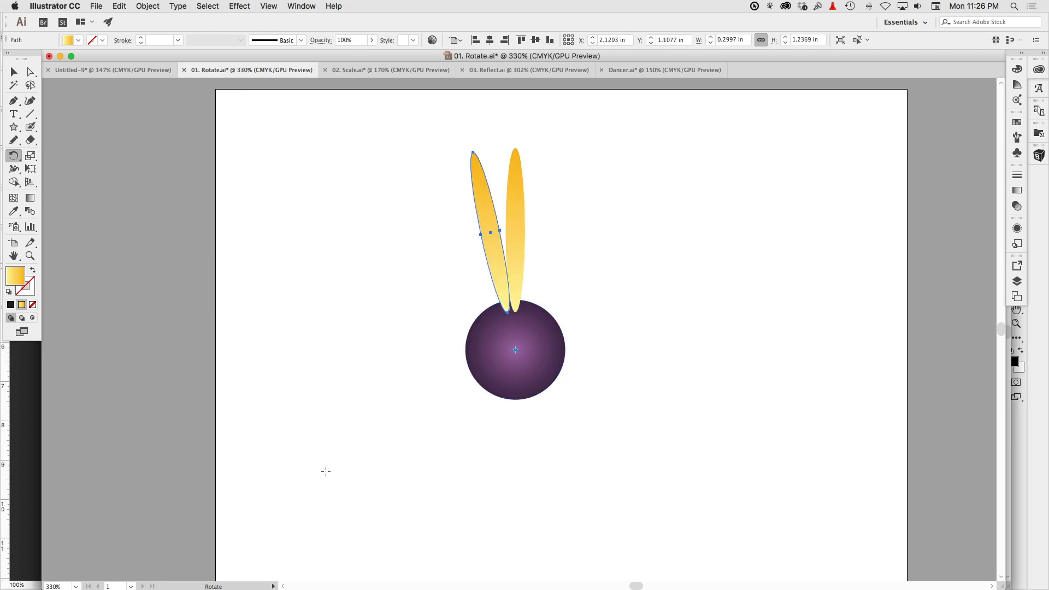
Step: Repeat the 12° petal copy with Transform Again until evenly spaced petals complete the ring around the purple circle
{"action": "key", "text": "super+d"}
{"action": "key", "text": "super+d"}
{"action": "key", "text": "super+d"}
{"action": "key", "text": "super+d"}
{"action": "key", "text": "super+d"}
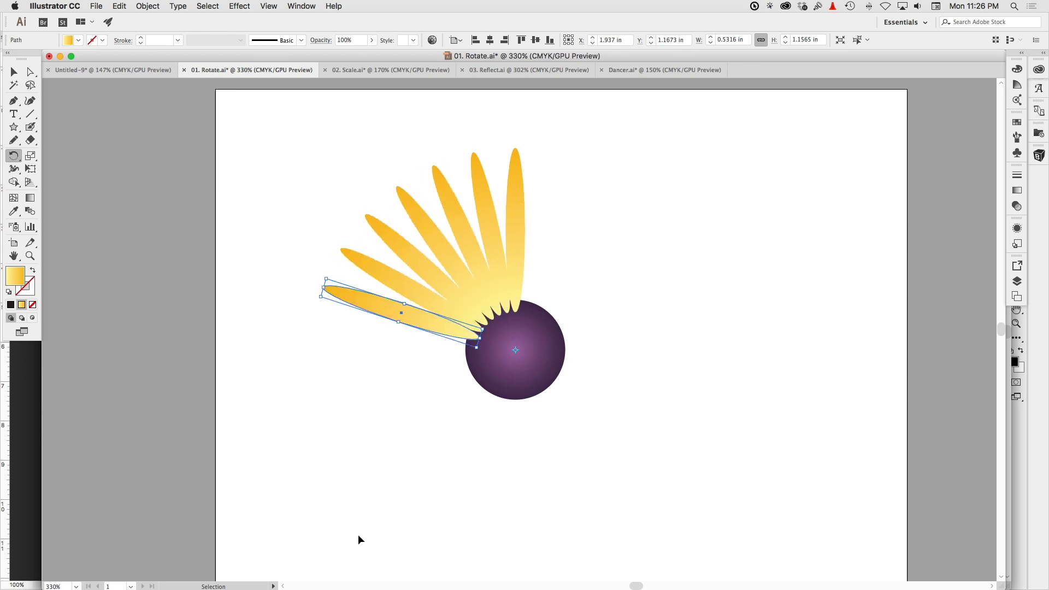
{"action": "key", "text": "super+d"}
{"action": "key", "text": "super+d"}
{"action": "key", "text": "super+d"}
{"action": "key", "text": "super+d"}
{"action": "key", "text": "super+d"}
{"action": "key", "text": "super+d"}
{"action": "key", "text": "super+d"}
{"action": "key", "text": "super+d"}
{"action": "key", "text": "super+d"}
{"action": "key", "text": "super+d"}
{"action": "key", "text": "super+d"}
{"action": "key", "text": "super+d"}
{"action": "key", "text": "super+d"}
{"action": "key", "text": "super+d"}
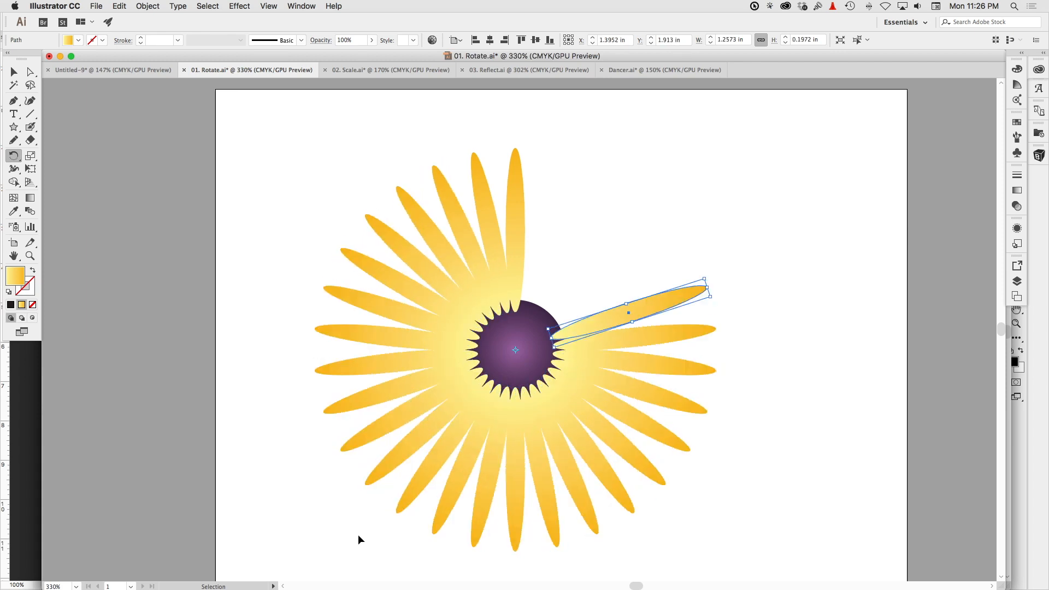
{"action": "key", "text": "super+d"}
{"action": "key", "text": "super+d"}
{"action": "key", "text": "super+d"}
{"action": "key", "text": "super+d"}
{"action": "key", "text": "super+d"}
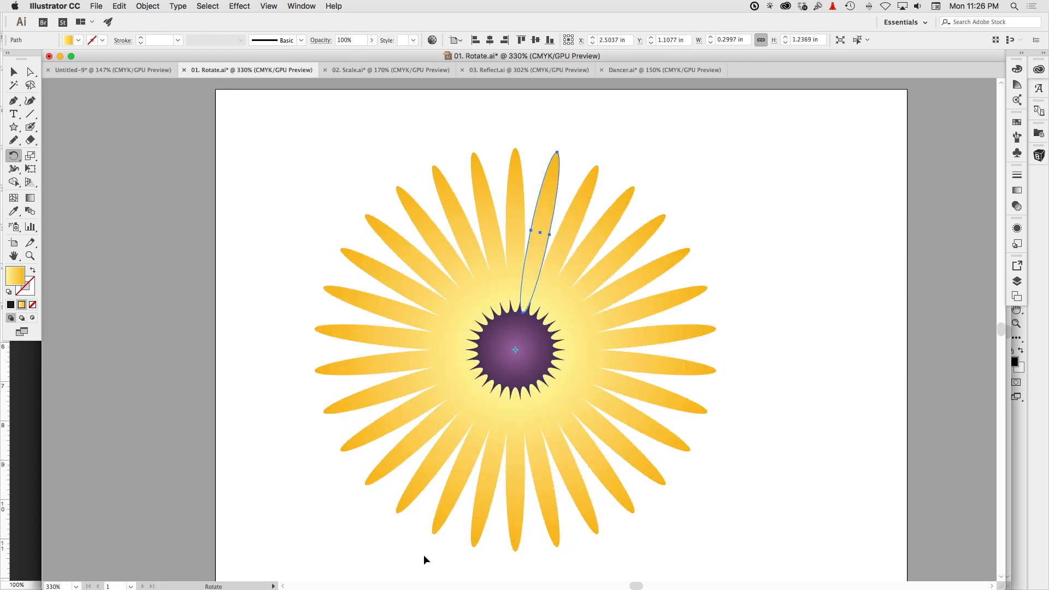
Step: Bring the purple circle to the front of all the petals and deselect it
{"action": "left_click", "coordinate": [792, 334], "text": "super"}
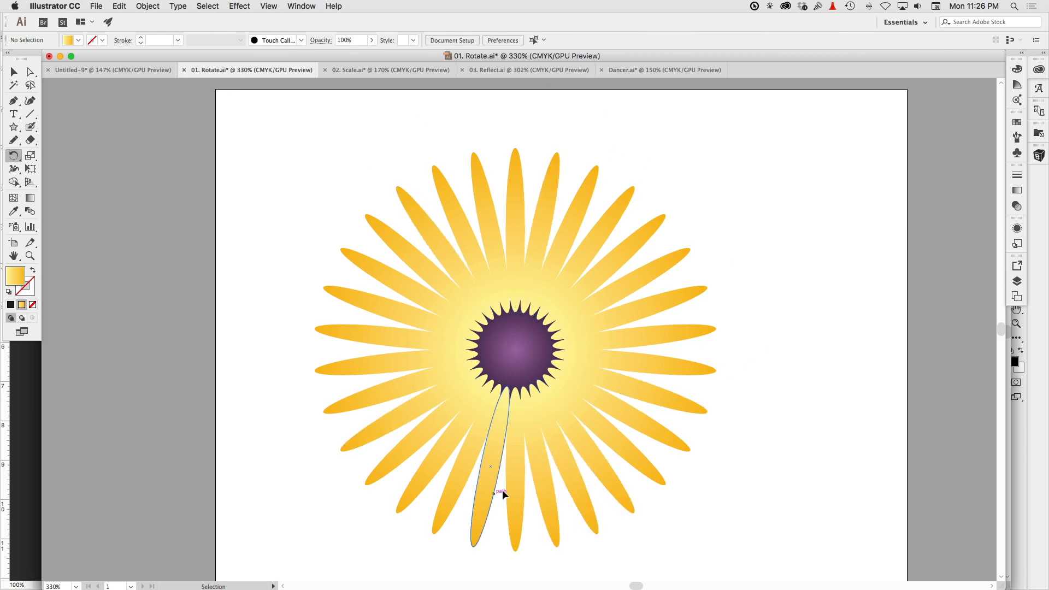
{"action": "left_click", "coordinate": [529, 365], "text": "super"}
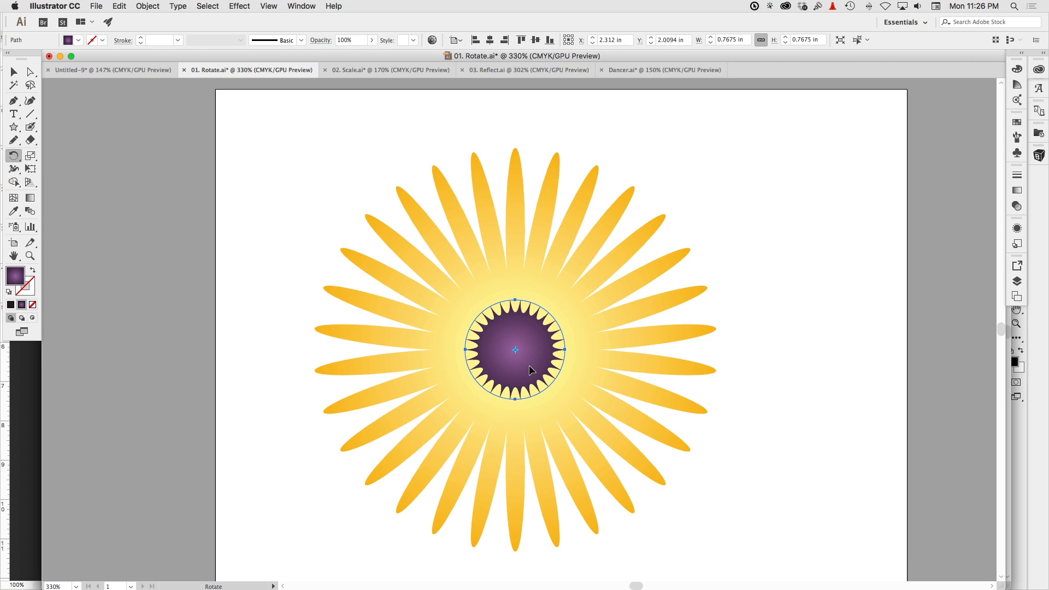
{"action": "key", "text": "super+shift+bracketright"}
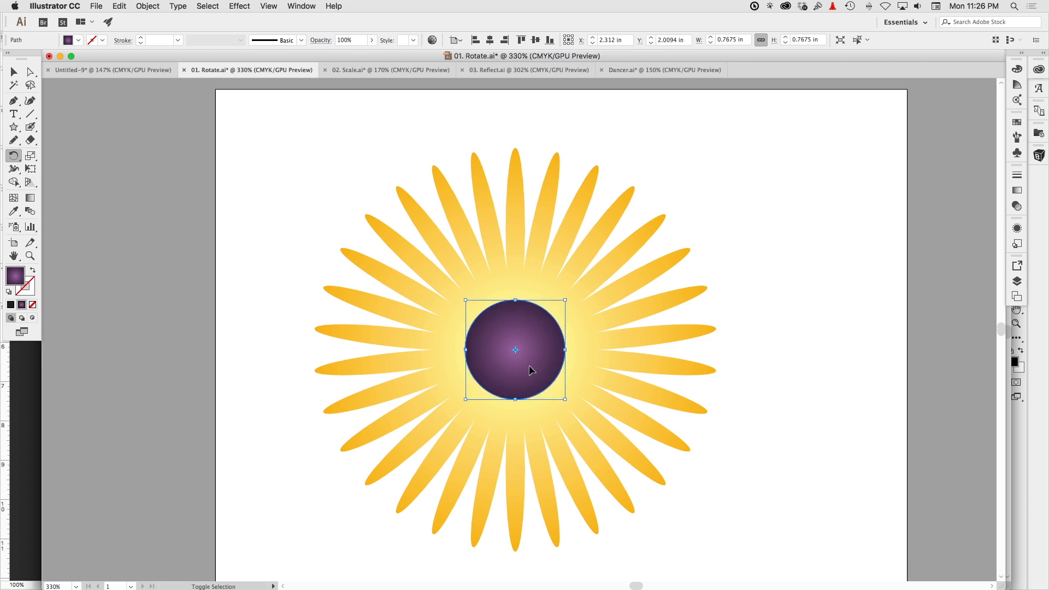
{"action": "left_click", "coordinate": [743, 366], "text": "super"}
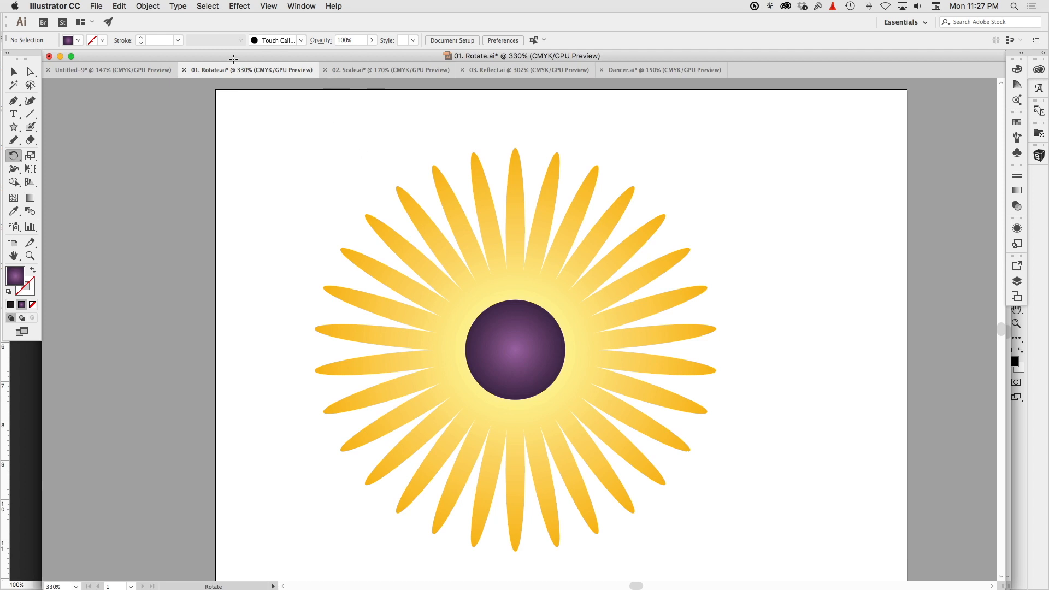
Step: Switch to the Dancer.ai document and select the whole dancer artwork for use with the Scale tool
{"action": "left_click", "coordinate": [652, 66]}
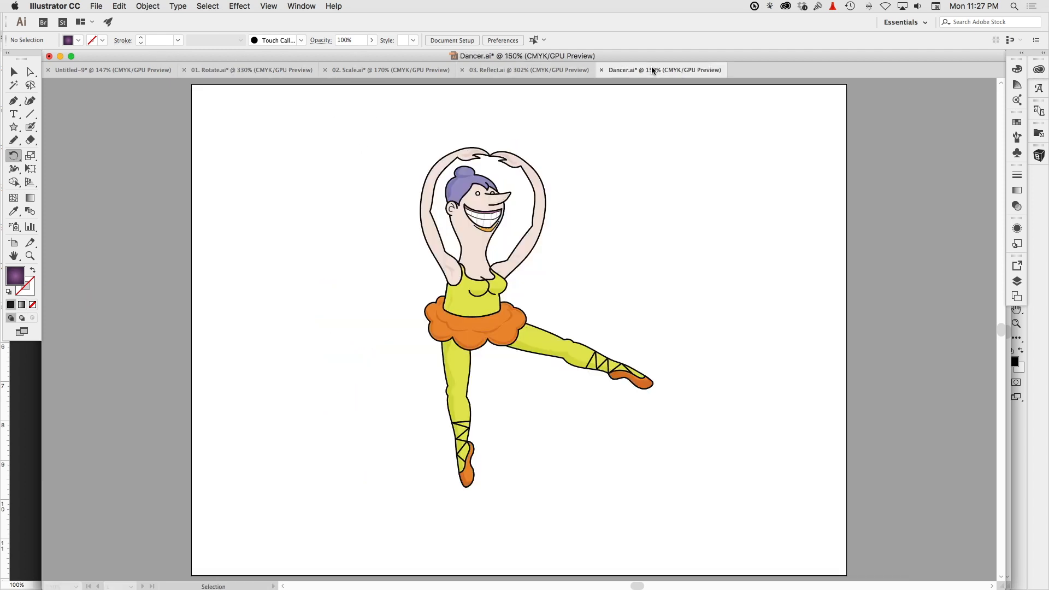
{"action": "left_click", "coordinate": [31, 156]}
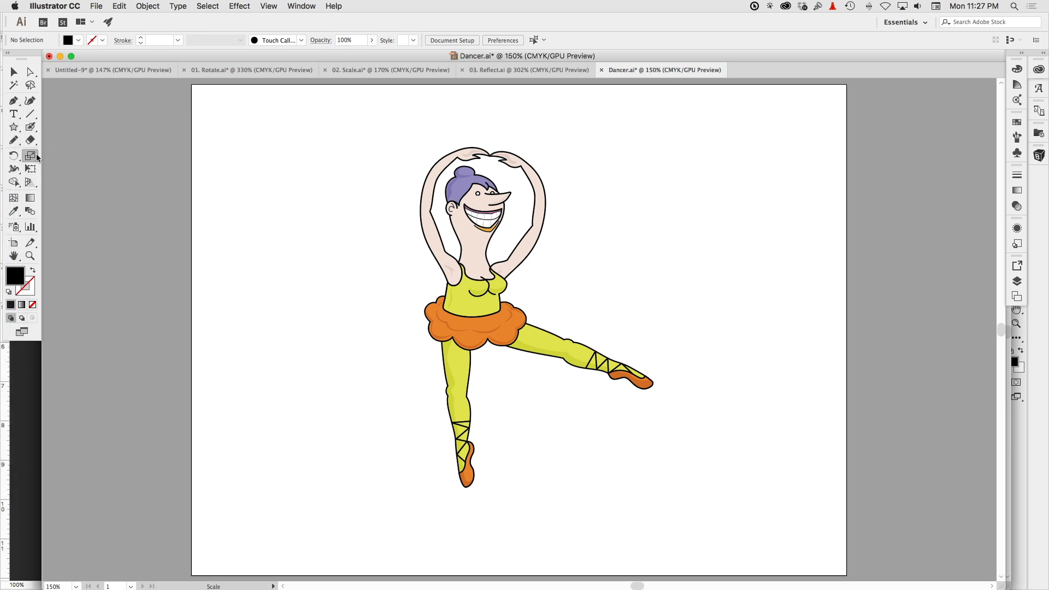
{"action": "left_click_drag", "start_coordinate": [356, 131], "coordinate": [687, 513]}
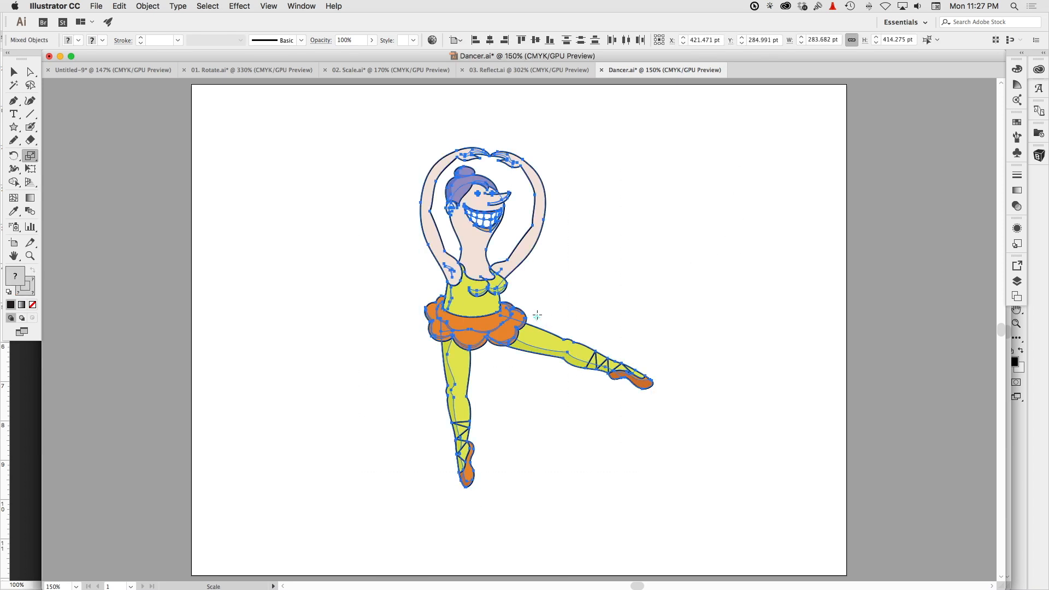
Step: Scale the dancer proportionally about its center to about 393 × 574 pt, and undo the scaling
{"action": "left_click", "coordinate": [537, 318]}
{"action": "left_click_drag", "start_coordinate": [622, 246], "coordinate": [579, 287]}
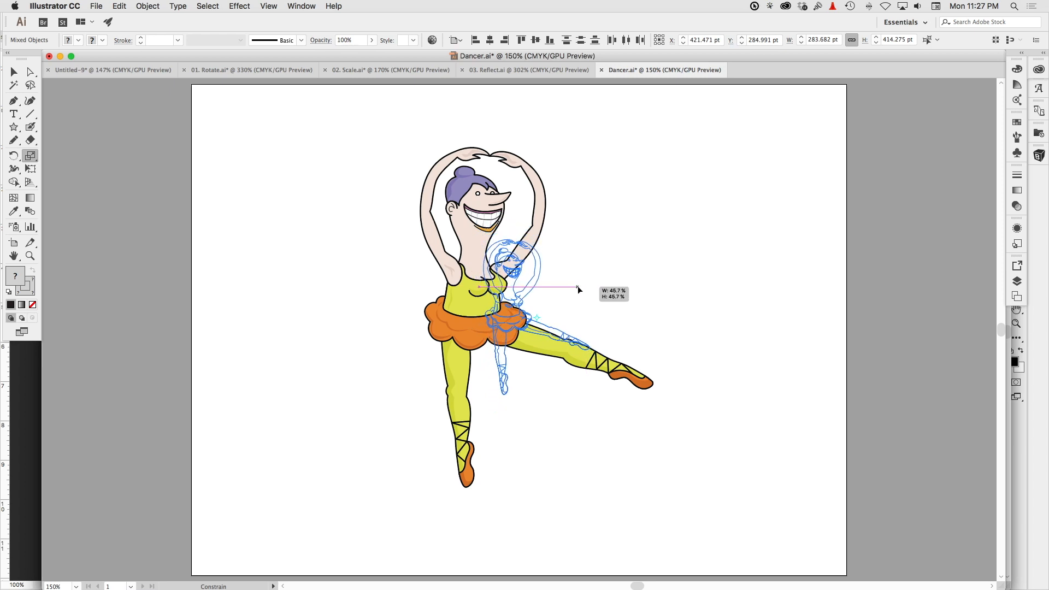
{"action": "left_click_drag", "start_coordinate": [578, 286], "coordinate": [647, 214]}
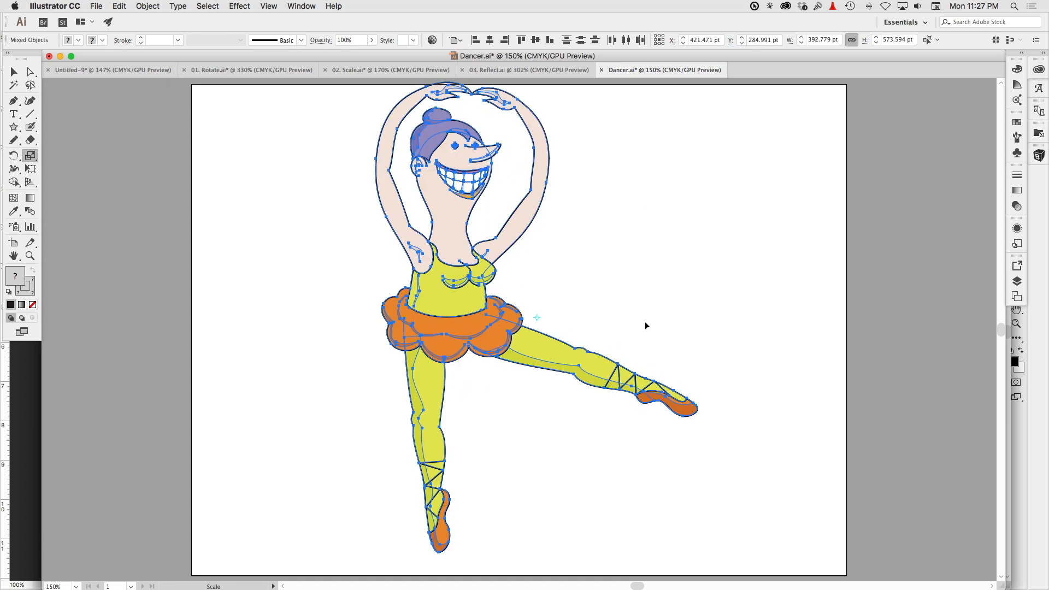
{"action": "key", "text": "super+z"}
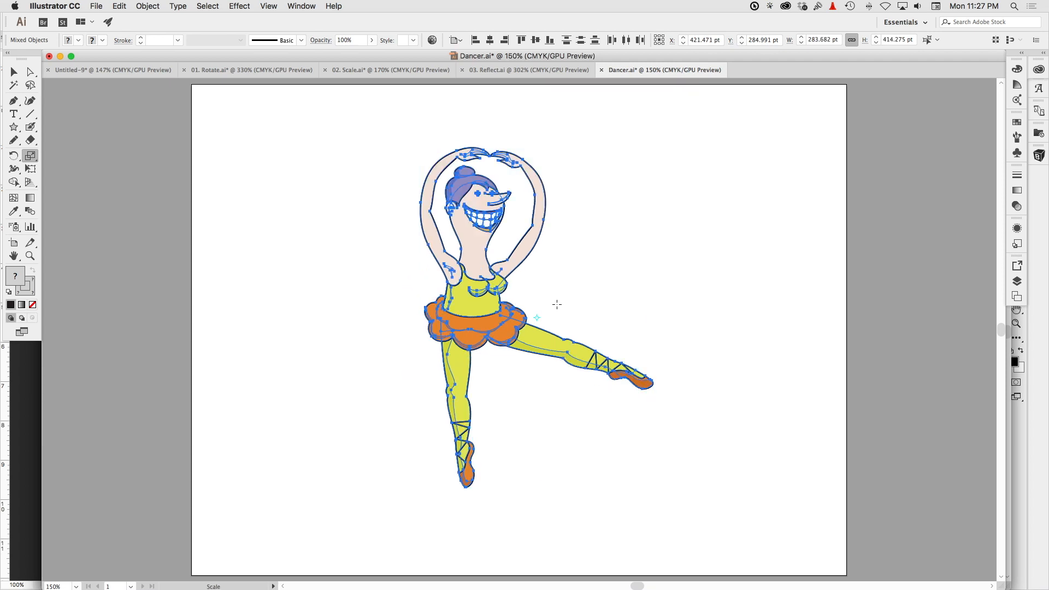
Step: Try scaling the dancer from close to its center, including a horizontal-only stretch to about 368% width, and undo each attempt
{"action": "left_click_drag", "start_coordinate": [555, 301], "coordinate": [585, 281]}
{"action": "key", "text": "super+z"}
{"action": "left_click_drag", "start_coordinate": [550, 313], "coordinate": [600, 309]}
{"action": "left_click_drag", "start_coordinate": [603, 316], "coordinate": [632, 320]}
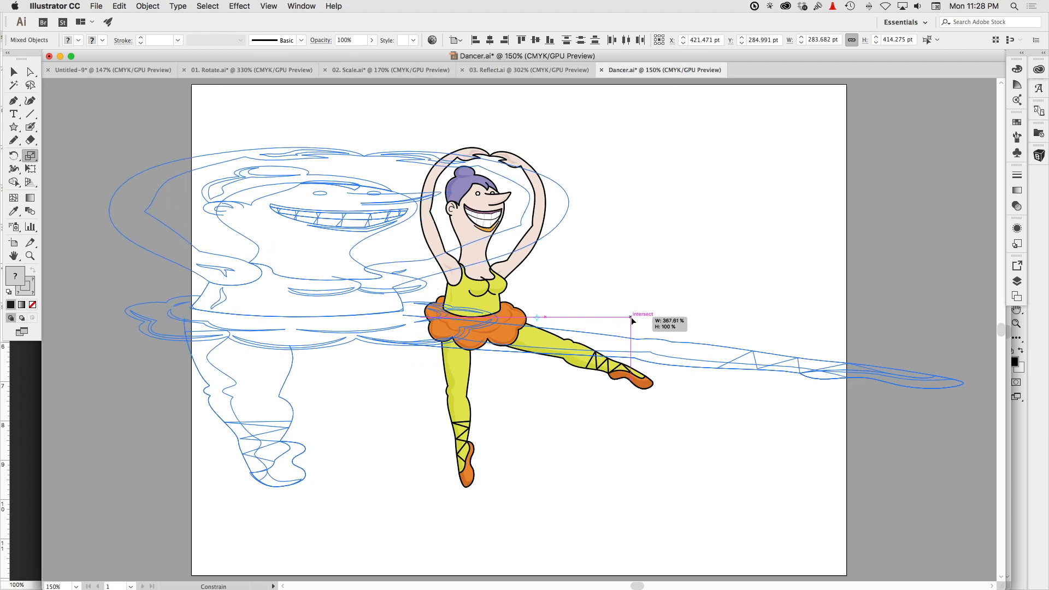
{"action": "left_click_drag", "start_coordinate": [632, 321], "coordinate": [632, 321]}
{"action": "key", "text": "super+z"}
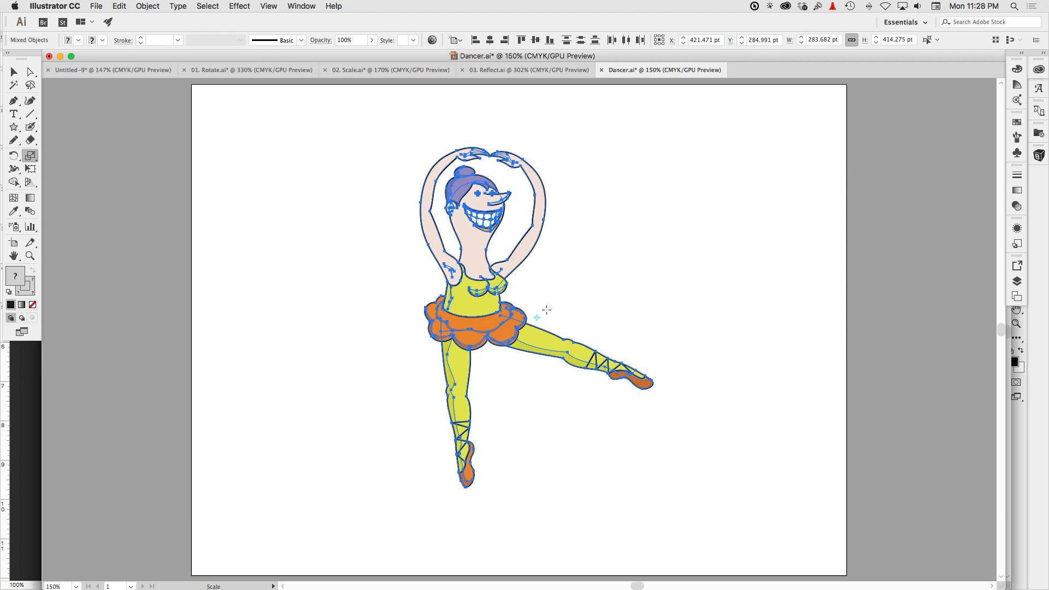
Step: Try scaling the dancer from near its center and from farther out, including proportionally to about 201%, and undo each attempt
{"action": "left_click_drag", "start_coordinate": [547, 310], "coordinate": [561, 299]}
{"action": "key", "text": "super+z"}
{"action": "left_click_drag", "start_coordinate": [682, 151], "coordinate": [720, 95]}
{"action": "key", "text": "ctrl+z"}
{"action": "left_click_drag", "start_coordinate": [544, 313], "coordinate": [549, 308]}
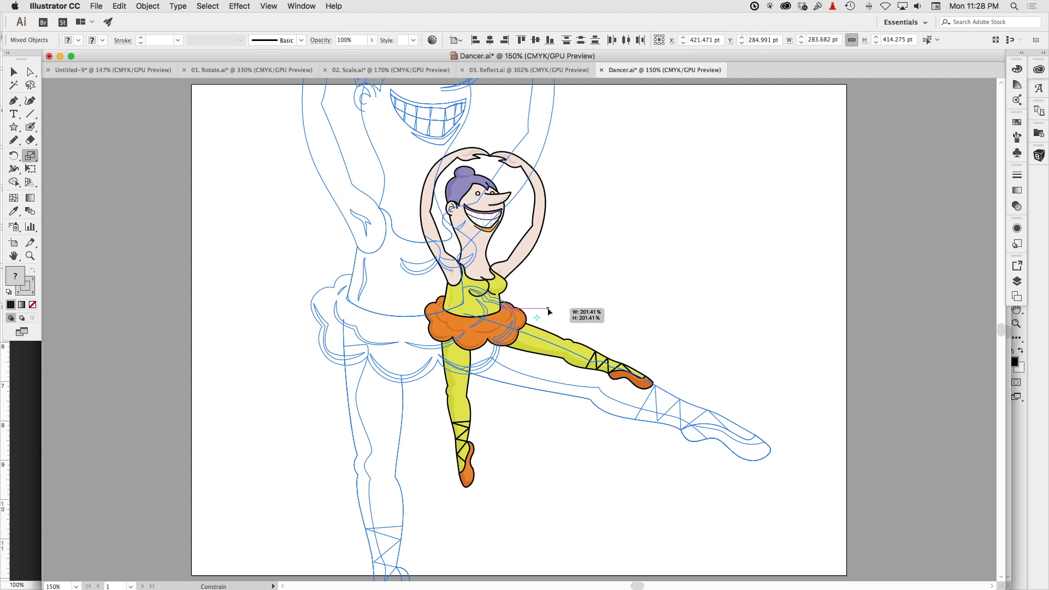
{"action": "left_click_drag", "start_coordinate": [547, 308], "coordinate": [548, 307]}
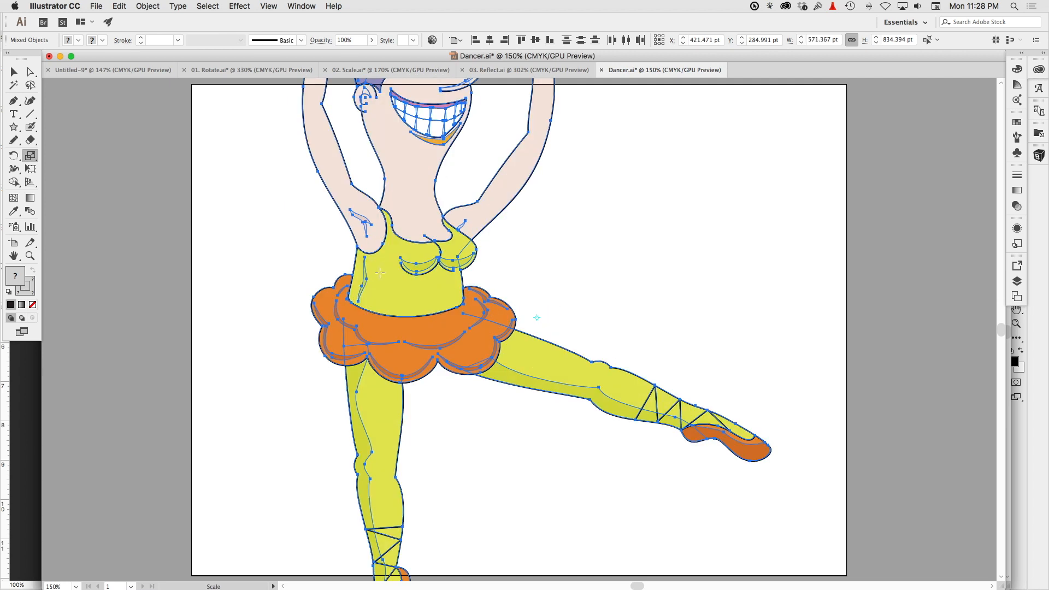
{"action": "key", "text": "super+z"}
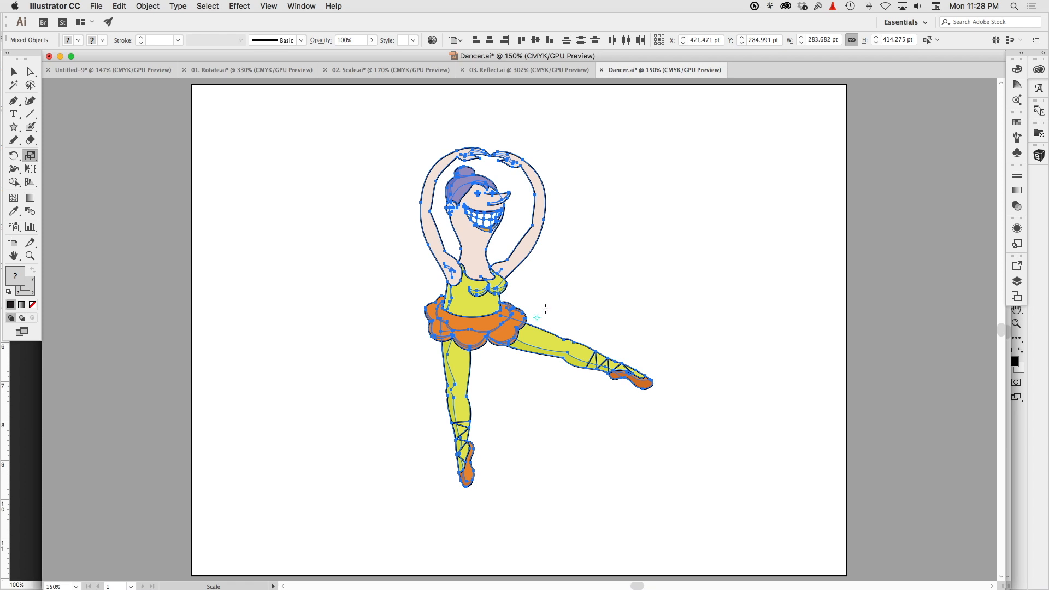
Step: Scale the dancer to about 574 × 838 pt from near its center, undo, then to about 345 × 504 pt from farther away, and undo
{"action": "left_click_drag", "start_coordinate": [546, 309], "coordinate": [557, 302]}
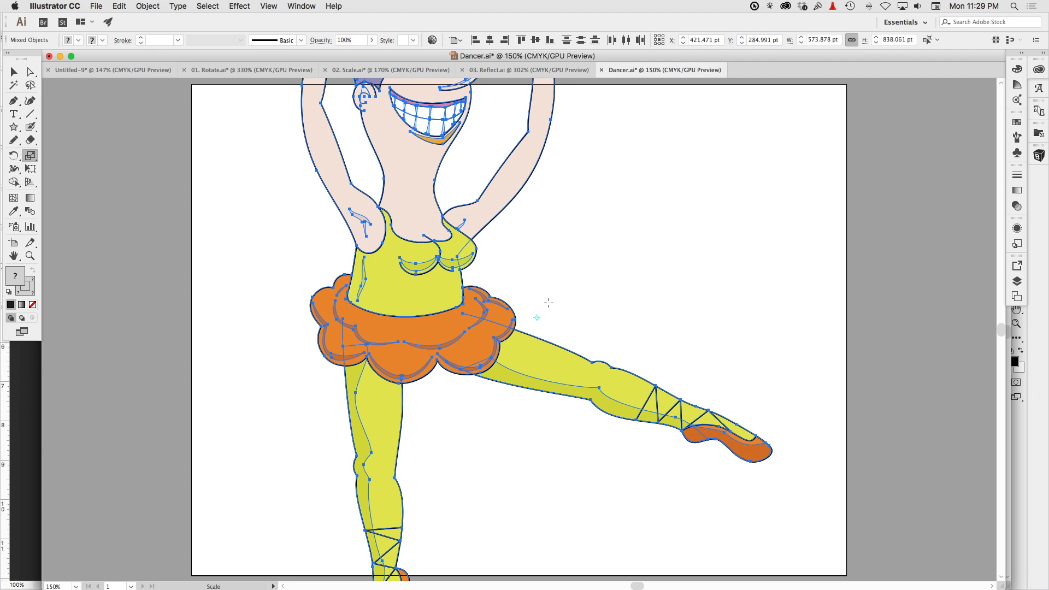
{"action": "key", "text": "super+z"}
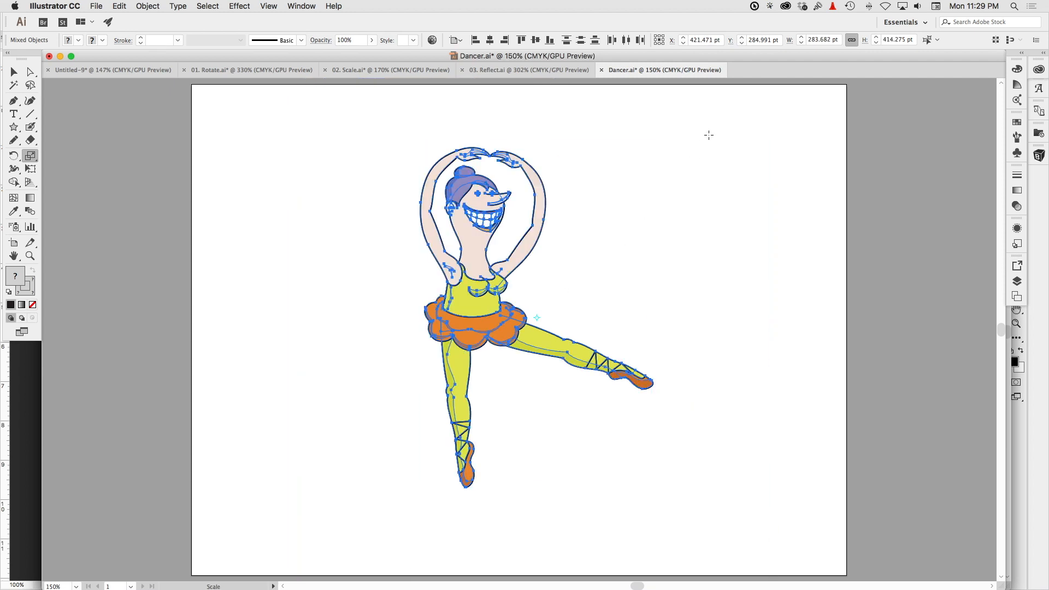
{"action": "left_click_drag", "start_coordinate": [709, 141], "coordinate": [750, 108]}
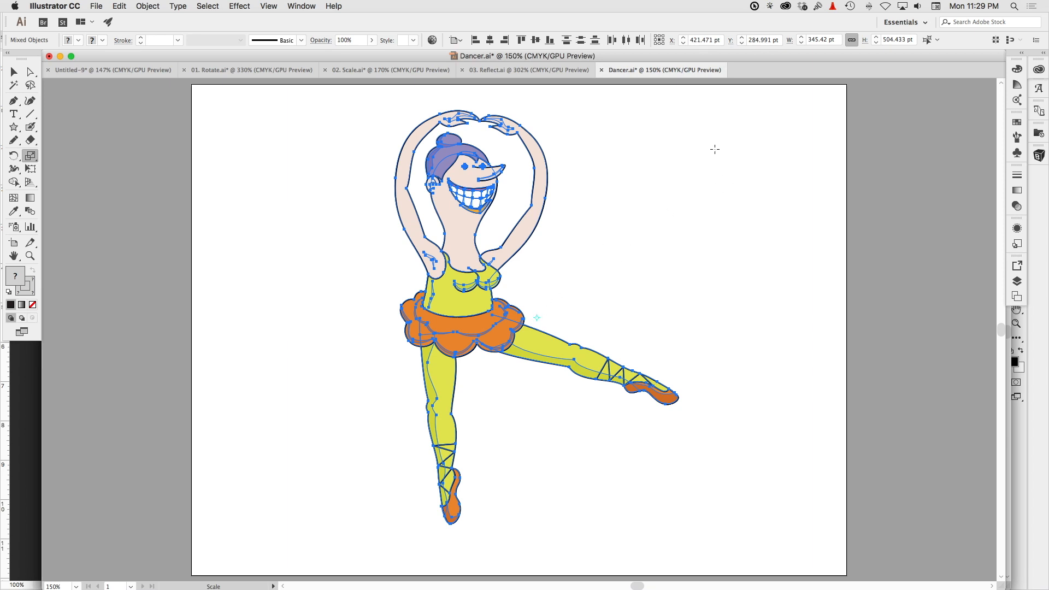
{"action": "key", "text": "super+z"}
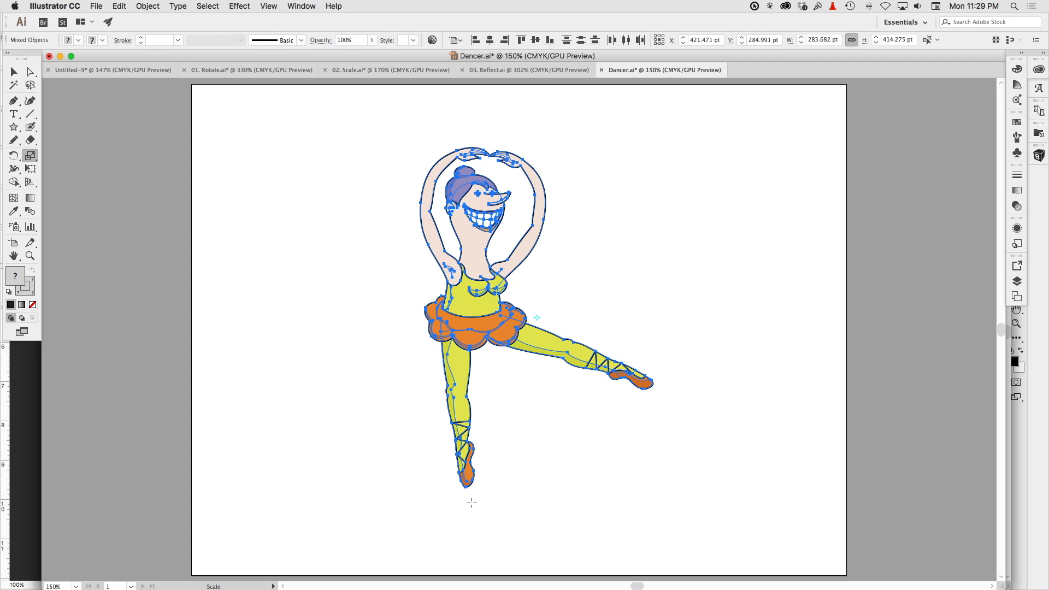
Step: Set the scale origin at the tip of the dancer's standing foot, try enlarging her from there, and undo the scaling
{"action": "left_click", "coordinate": [467, 487]}
{"action": "left_click_drag", "start_coordinate": [643, 208], "coordinate": [693, 155]}
{"action": "key", "text": "super+z"}
Step: Open the Scale options for the dancer, turn on Scale Strokes & Effects, and cancel the dialog
{"action": "key", "text": "Return"}
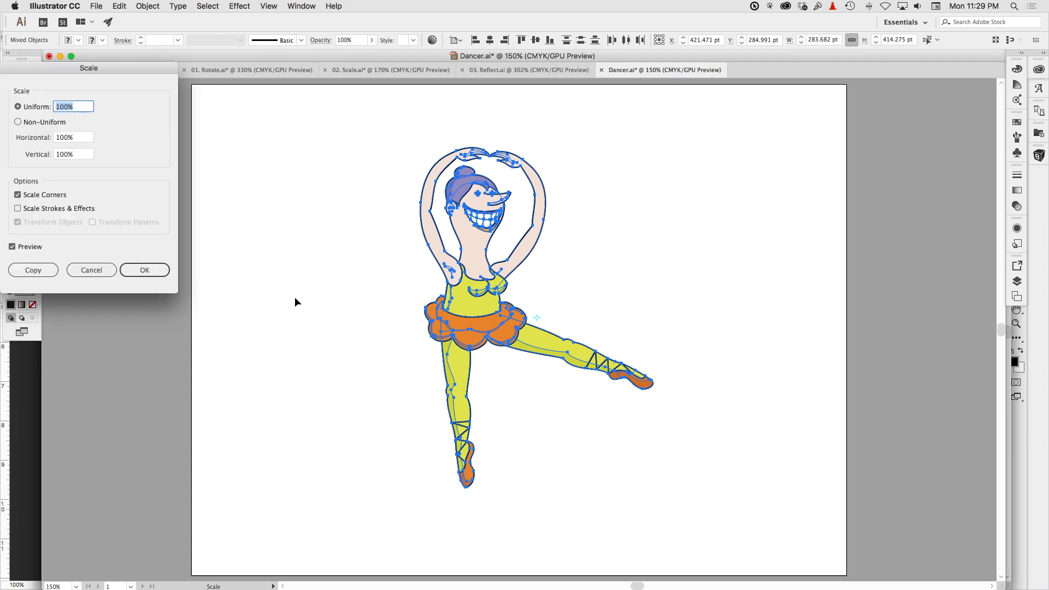
{"action": "left_click_drag", "start_coordinate": [103, 67], "coordinate": [265, 169]}
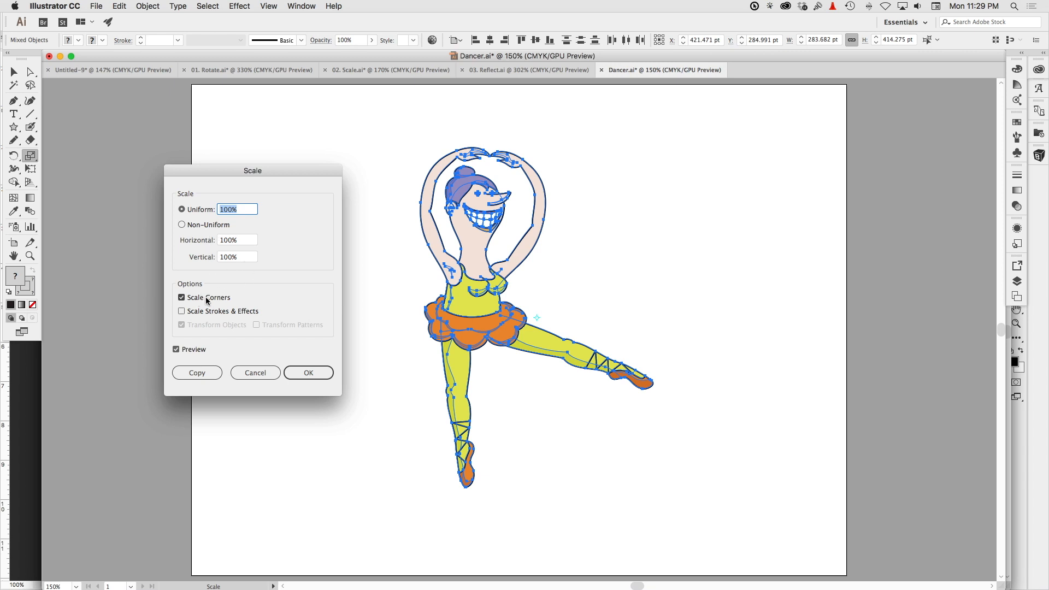
{"action": "left_click", "coordinate": [191, 311]}
{"action": "left_click", "coordinate": [309, 376]}
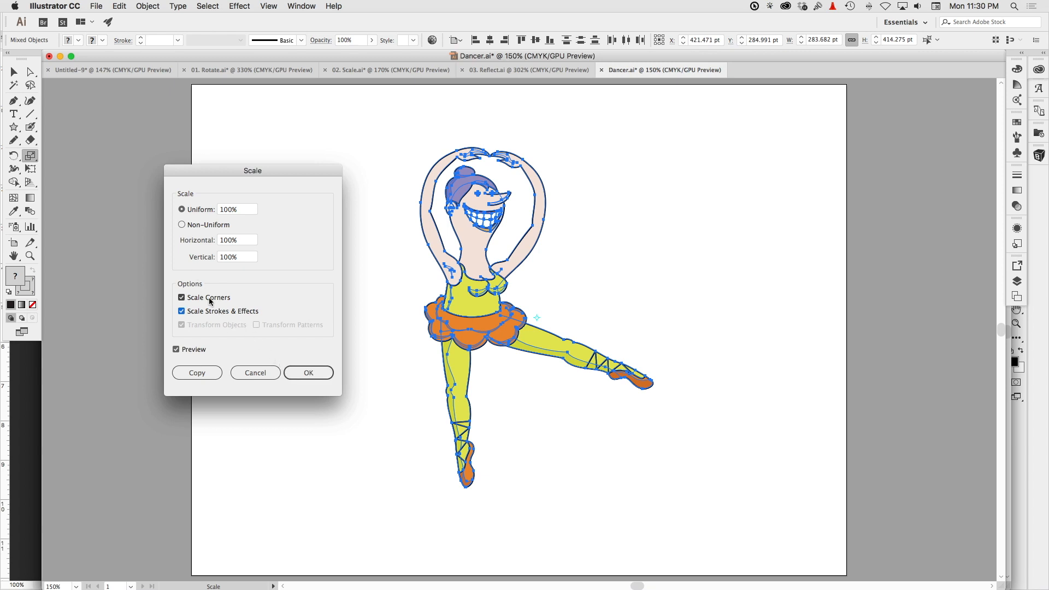
{"action": "left_click", "coordinate": [258, 375]}
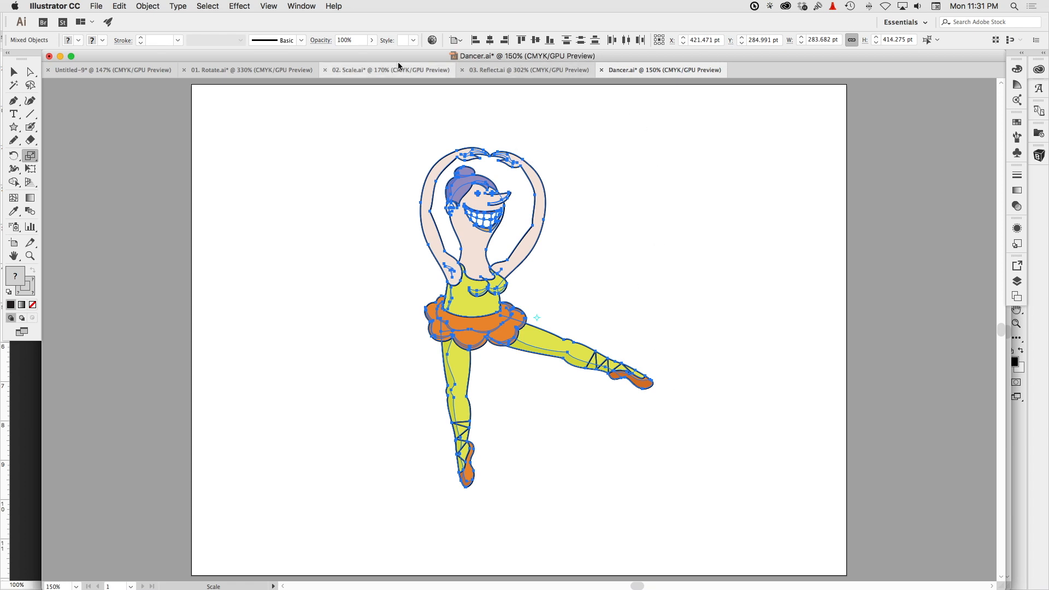
Step: In 02. Scale.ai, set the scale origin at the far right of the horizontal guide and create a column copy scaled to about 78.72%
{"action": "left_click", "coordinate": [352, 76]}
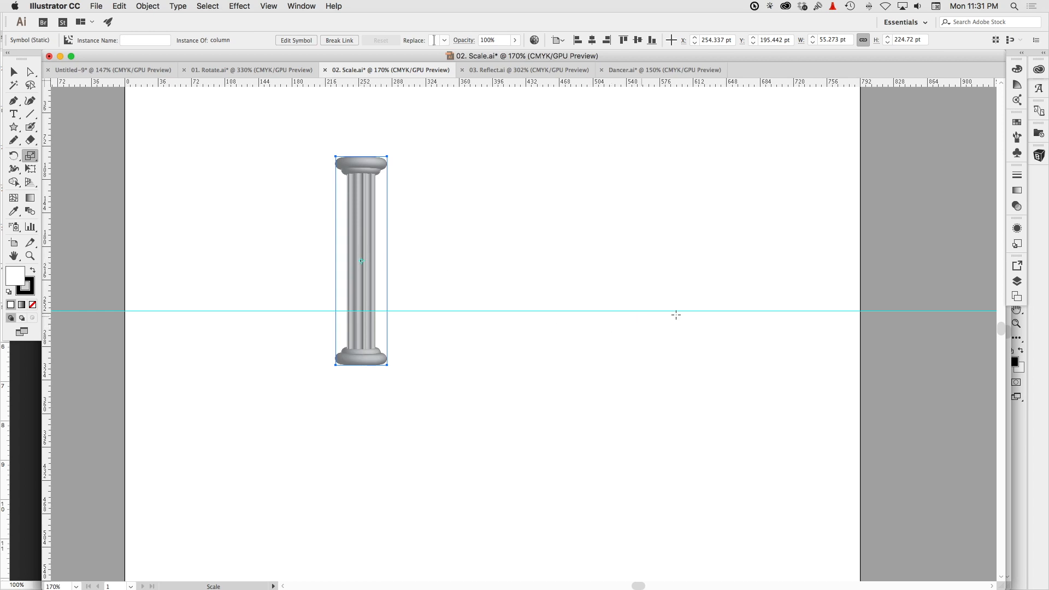
{"action": "left_click", "coordinate": [783, 311]}
{"action": "left_click_drag", "start_coordinate": [336, 157], "coordinate": [404, 189]}
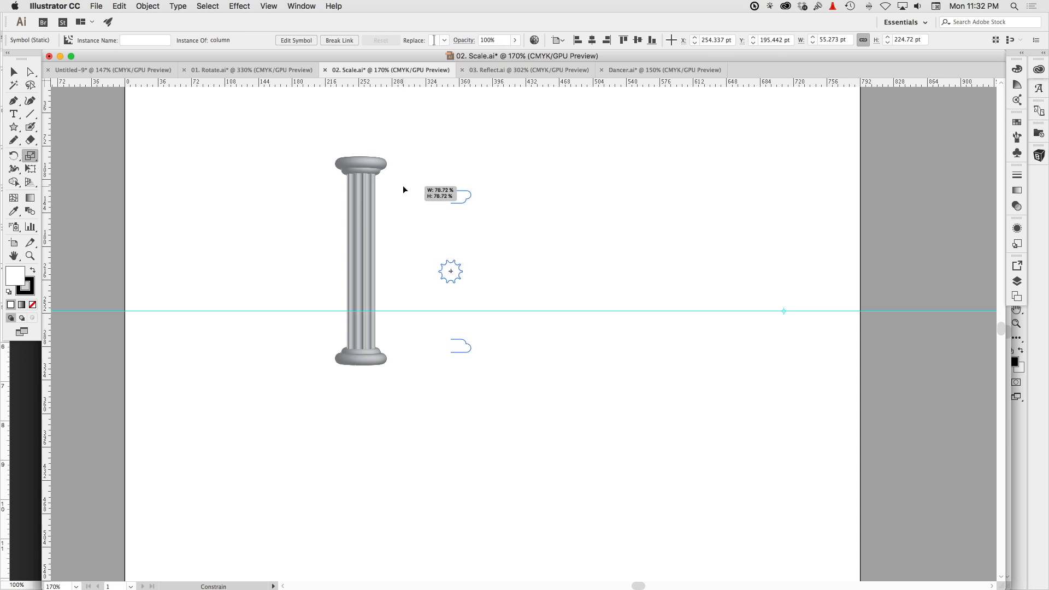
{"action": "left_click_drag", "start_coordinate": [403, 187], "coordinate": [403, 187]}
{"action": "key", "text": "alt"}
{"action": "left_click_drag", "start_coordinate": [406, 190], "coordinate": [406, 190]}
{"action": "left_click_drag", "start_coordinate": [403, 188], "coordinate": [403, 187]}
{"action": "left_click_drag", "start_coordinate": [403, 187], "coordinate": [403, 187]}
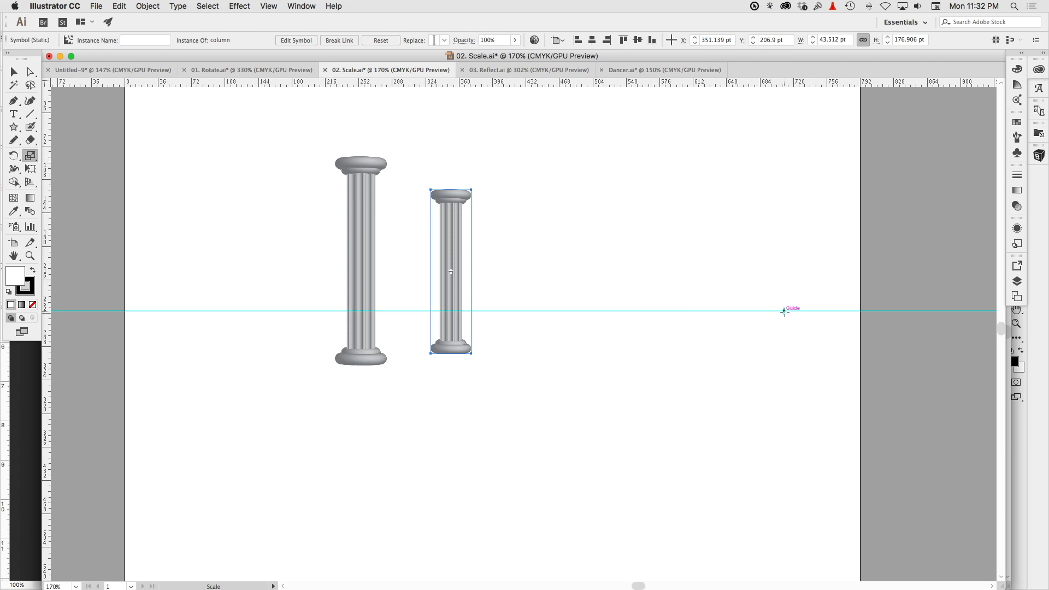
Step: Repeat the scaled copy with Transform Again until fourteen columns recede toward the vanishing point on the guide, and deselect
{"action": "left_click", "coordinate": [784, 311]}
{"action": "key", "text": "super+d"}
{"action": "key", "text": "super+d"}
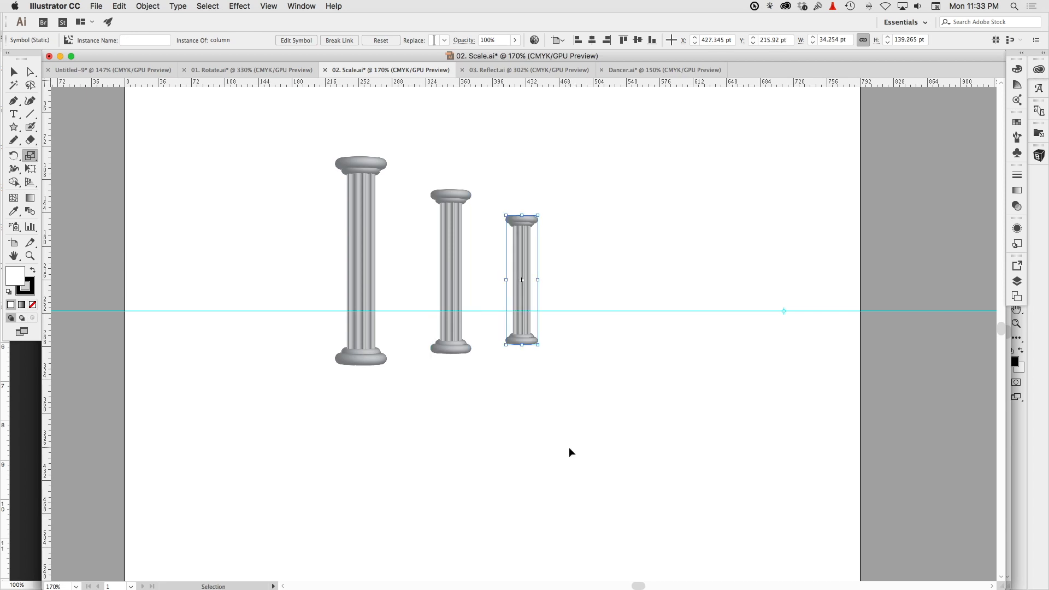
{"action": "key", "text": "super+d"}
{"action": "key", "text": "super+d"}
{"action": "key", "text": "super+d"}
{"action": "key", "text": "super+d"}
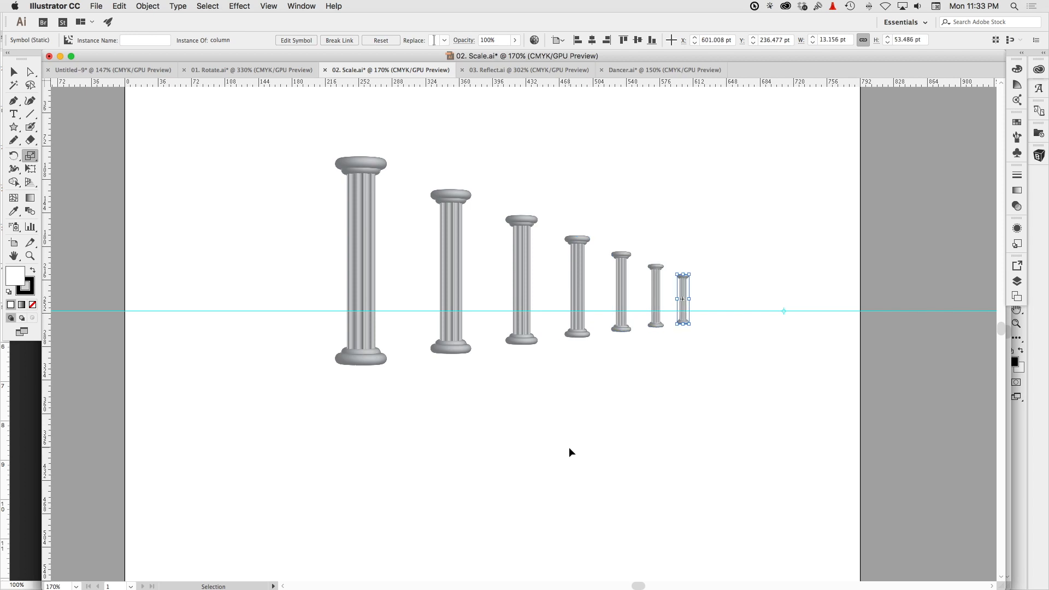
{"action": "key", "text": "super+d"}
{"action": "key", "text": "super+d"}
{"action": "key", "text": "super+d"}
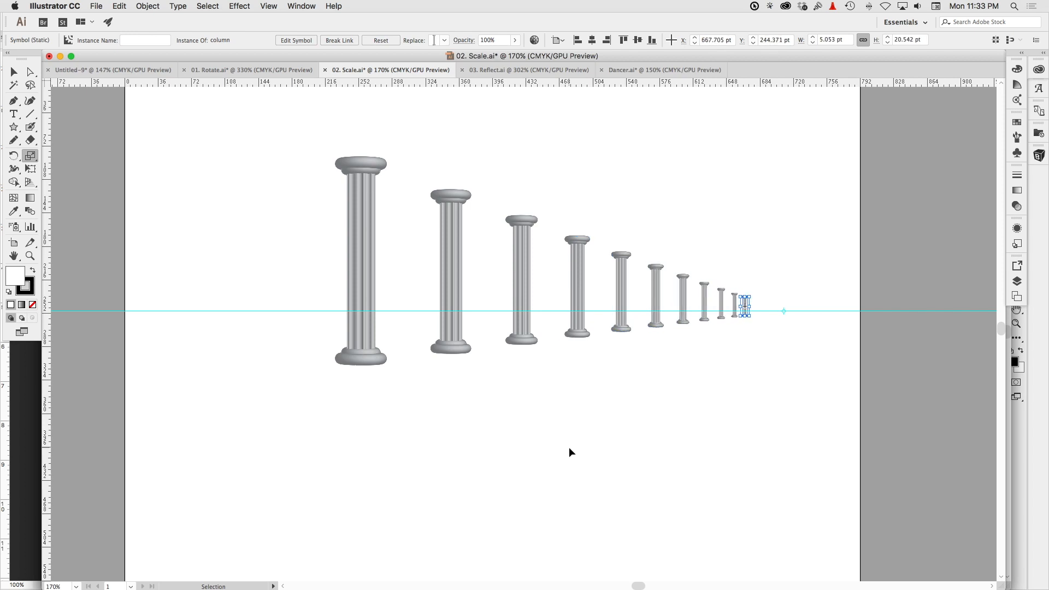
{"action": "key", "text": "super+d"}
{"action": "key", "text": "super+d"}
{"action": "key", "text": "super+d"}
{"action": "key", "text": "shift+super+a"}
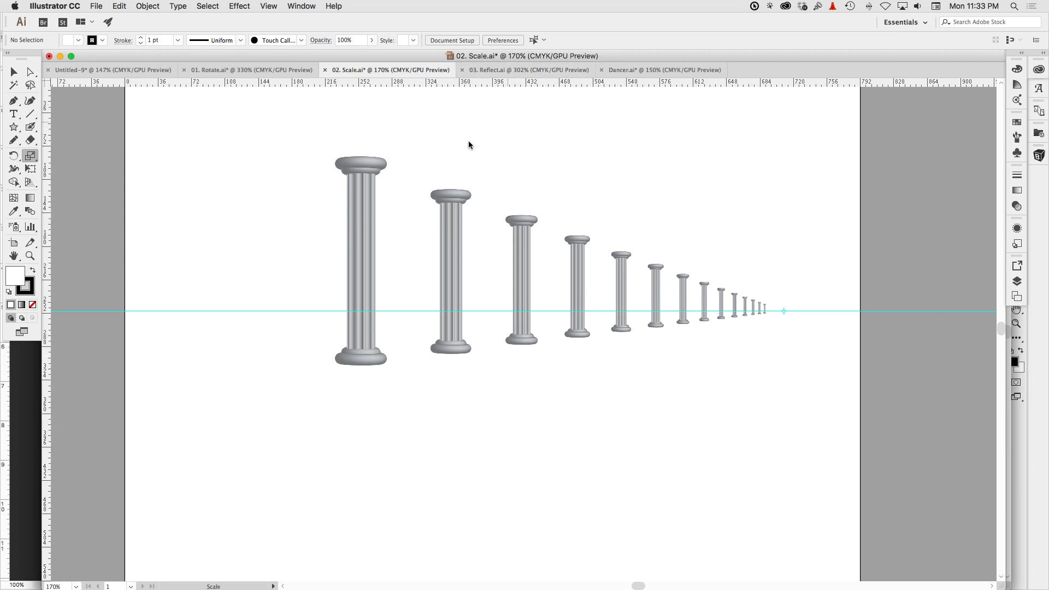
Step: Close the 01. Rotate.ai and 02. Scale.ai documents without saving their changes
{"action": "left_click", "coordinate": [235, 71]}
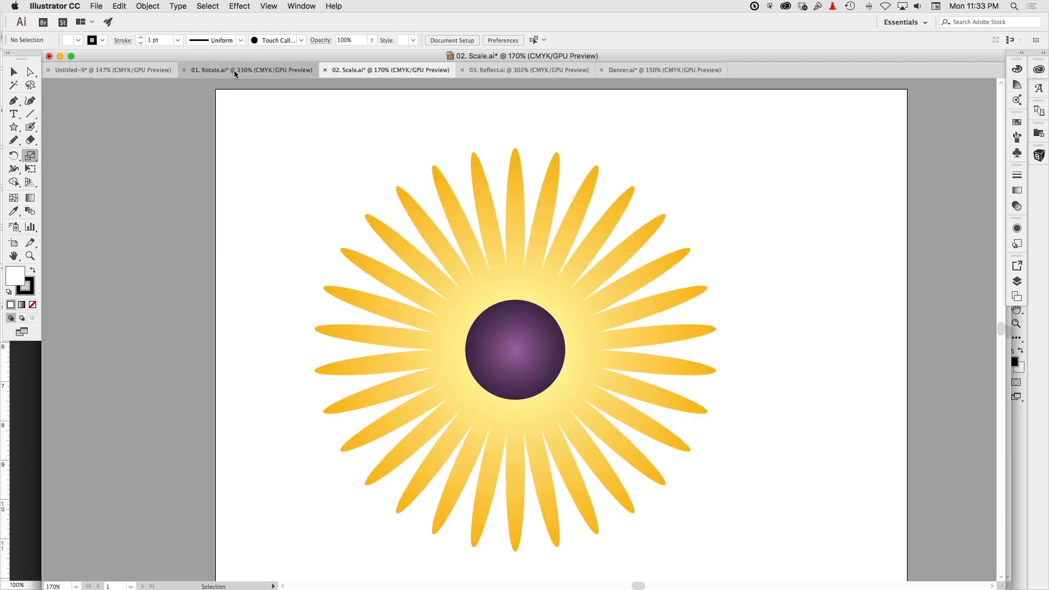
{"action": "left_click", "coordinate": [184, 70]}
{"action": "key", "text": "super+d"}
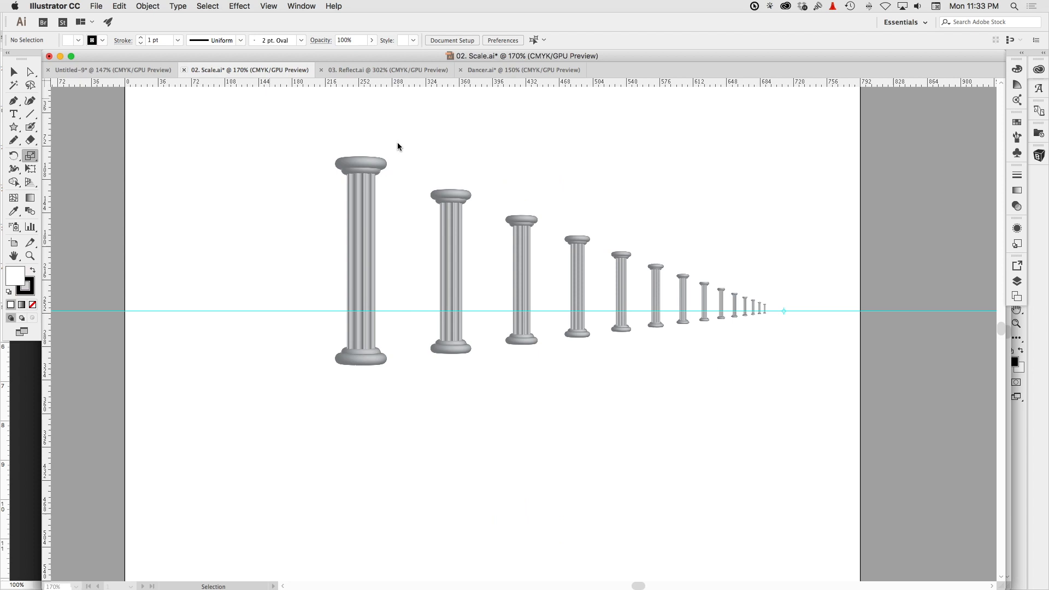
{"action": "left_click", "coordinate": [184, 70]}
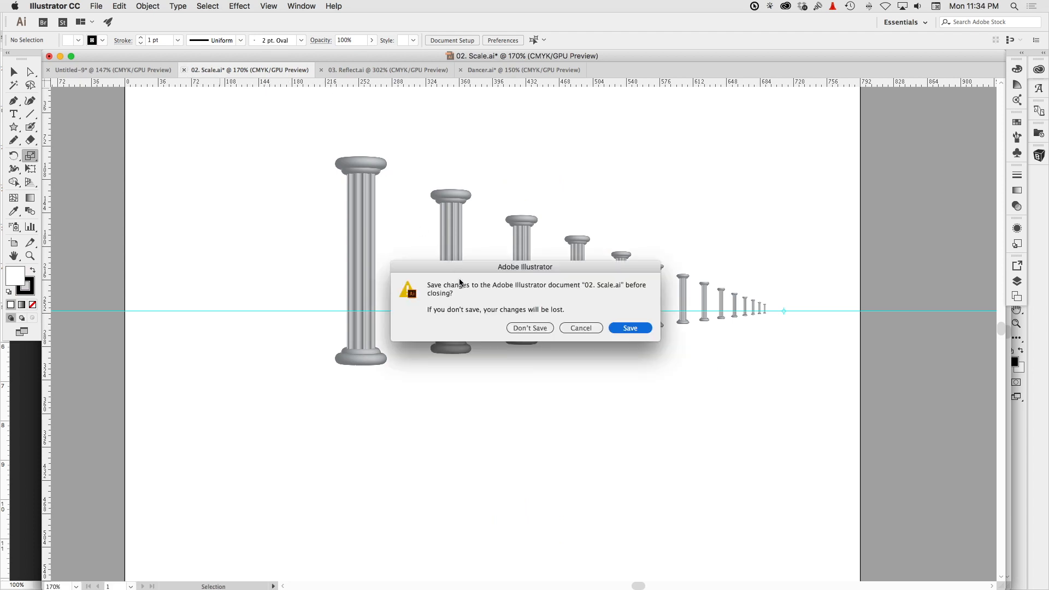
{"action": "left_click", "coordinate": [529, 328]}
Step: Deselect everything in Dancer.ai and reselect the whole dancer artwork with the Selection tool
{"action": "key", "text": "super+a"}
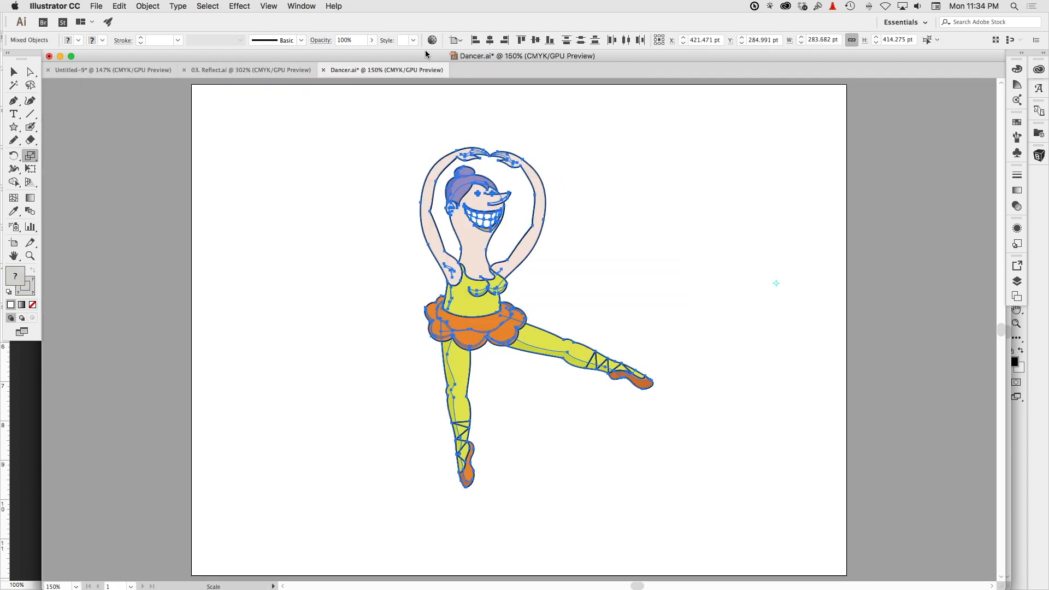
{"action": "key", "text": "super+shift+a"}
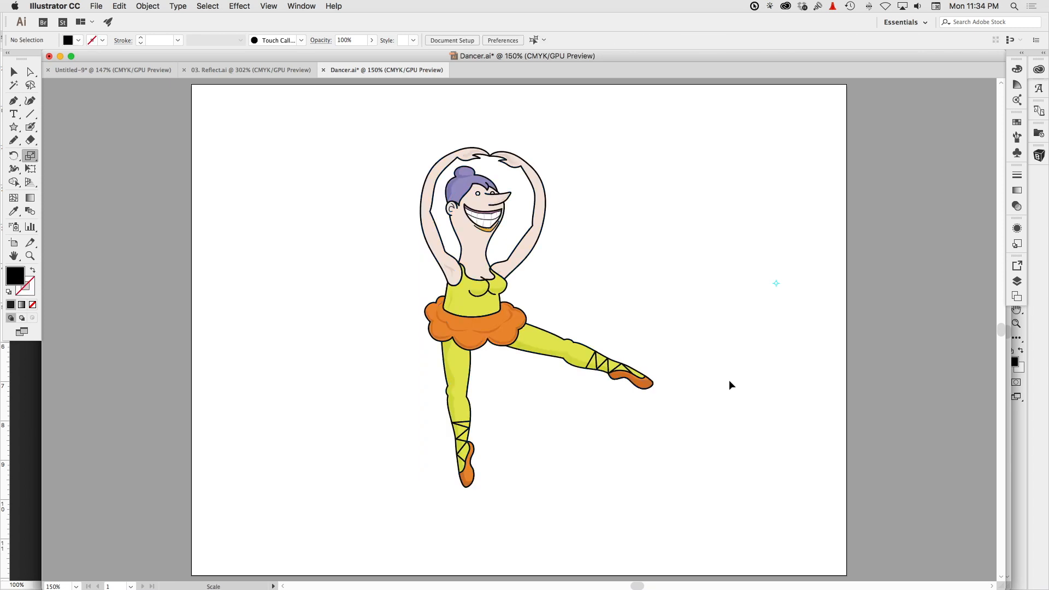
{"action": "key", "text": "v"}
{"action": "left_click_drag", "start_coordinate": [340, 126], "coordinate": [691, 519]}
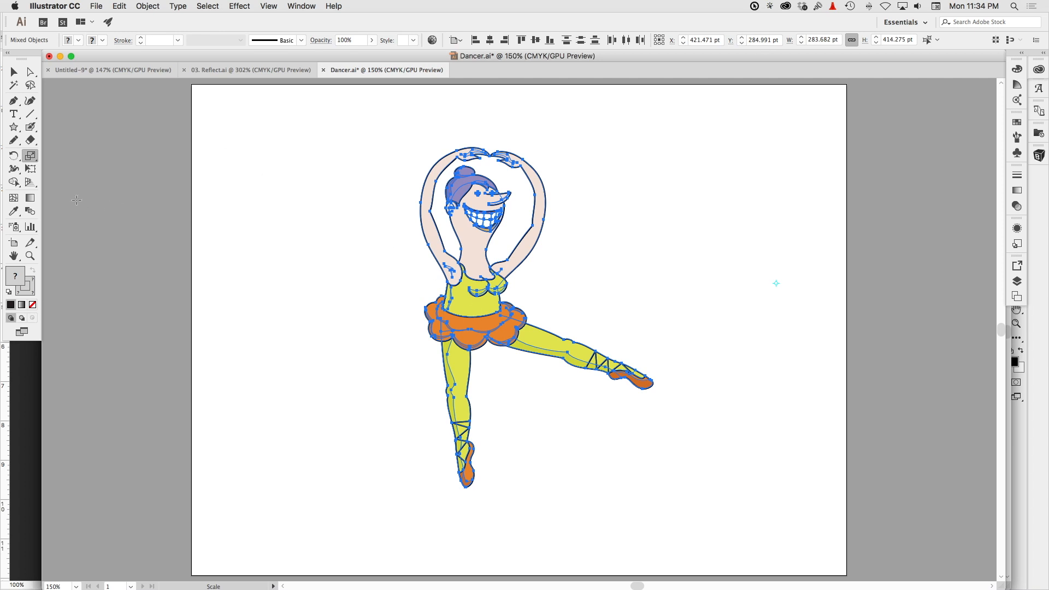
Step: Tear off the Rotate and Reflect tools as a floating panel beside the artboard and activate the Reflect tool
{"action": "left_click", "coordinate": [38, 157]}
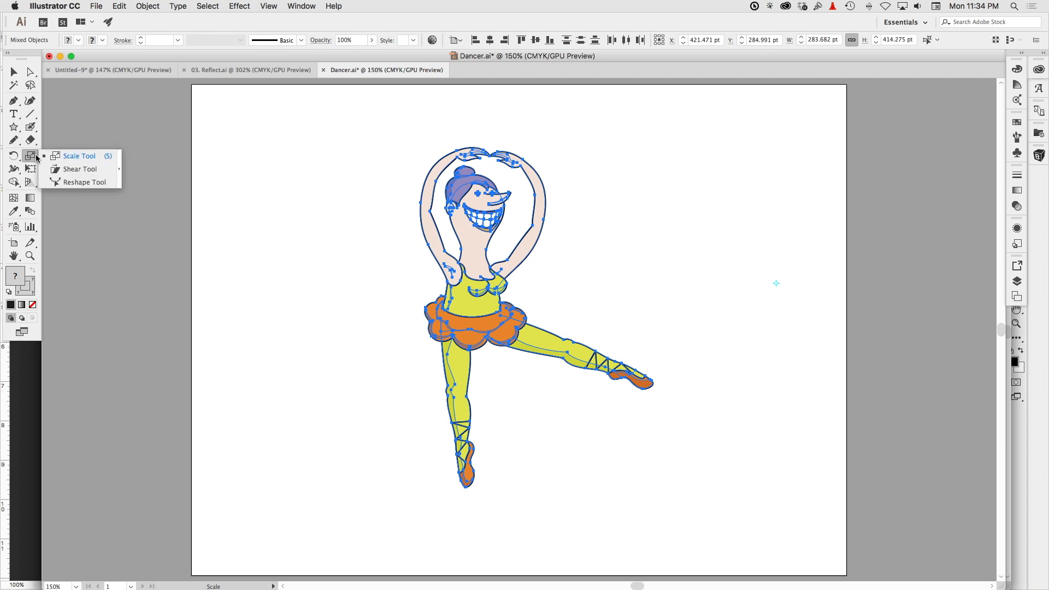
{"action": "left_click", "coordinate": [14, 155]}
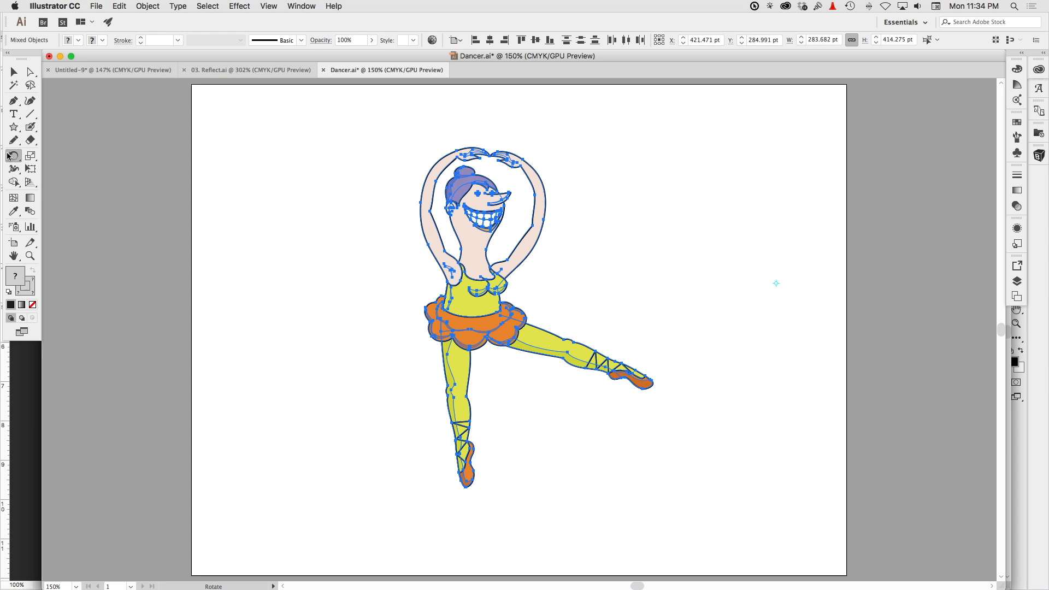
{"action": "left_click", "coordinate": [19, 161]}
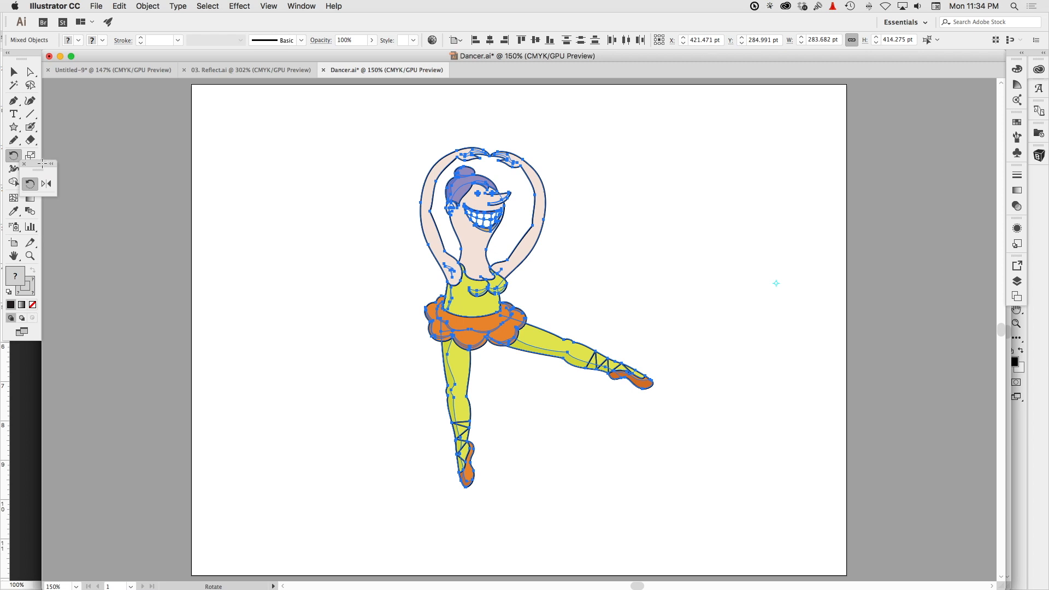
{"action": "left_click", "coordinate": [108, 158]}
{"action": "left_click_drag", "start_coordinate": [156, 118], "coordinate": [149, 114]}
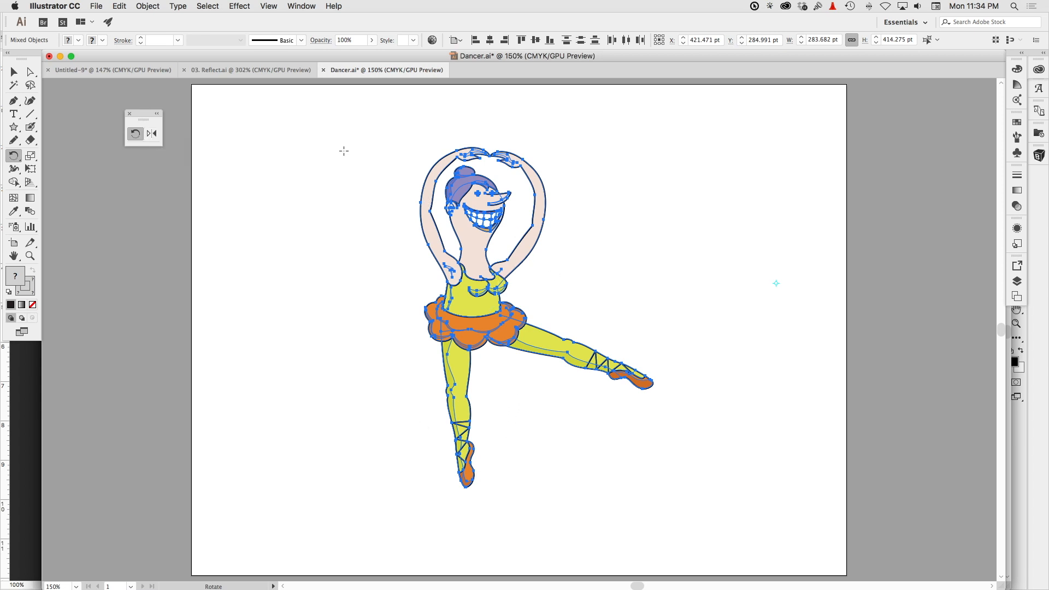
{"action": "left_click", "coordinate": [151, 133]}
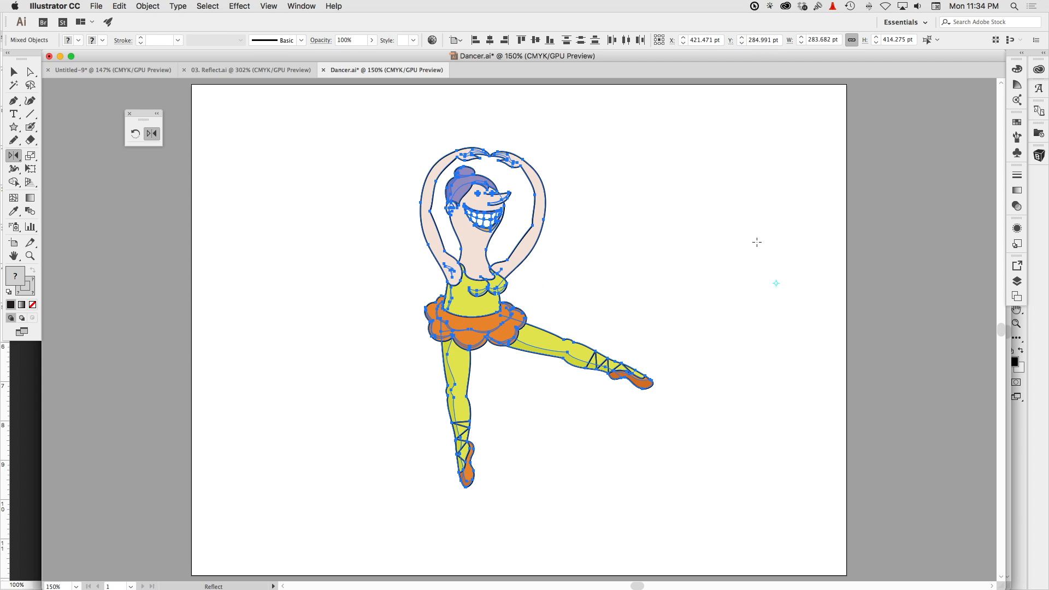
Step: Preview reflecting the dancer across the Vertical axis and the Horizontal axis in the Reflect options, and cancel the dialog
{"action": "double_click", "coordinate": [152, 134]}
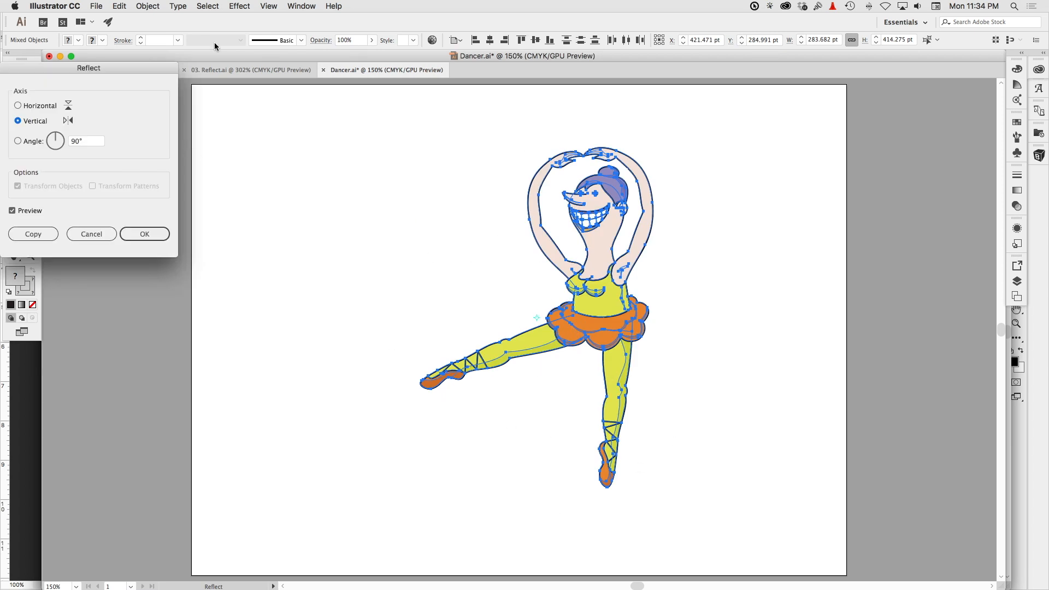
{"action": "left_click_drag", "start_coordinate": [165, 74], "coordinate": [349, 121]}
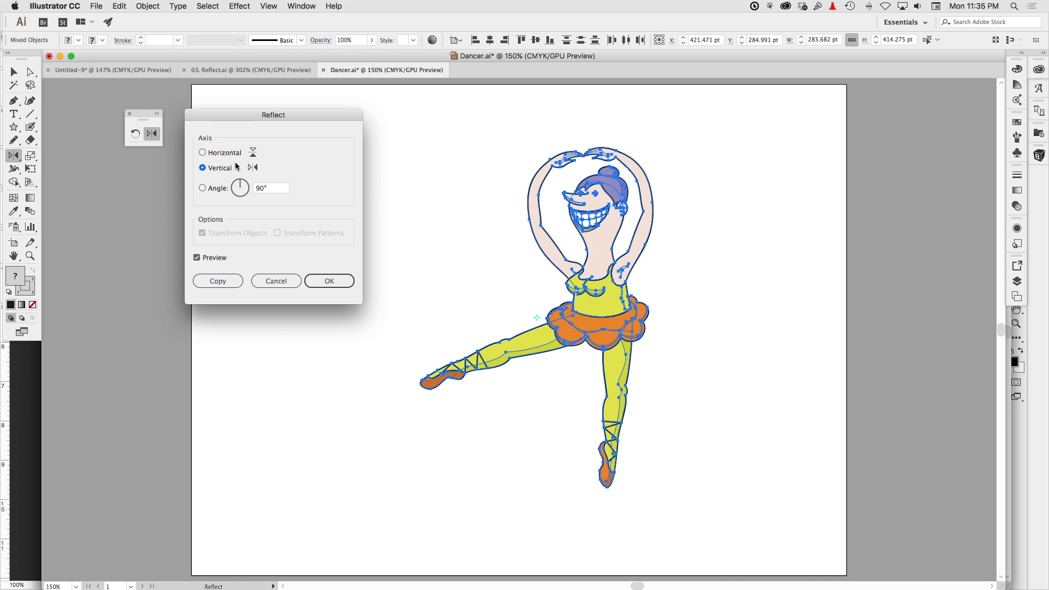
{"action": "left_click", "coordinate": [218, 153]}
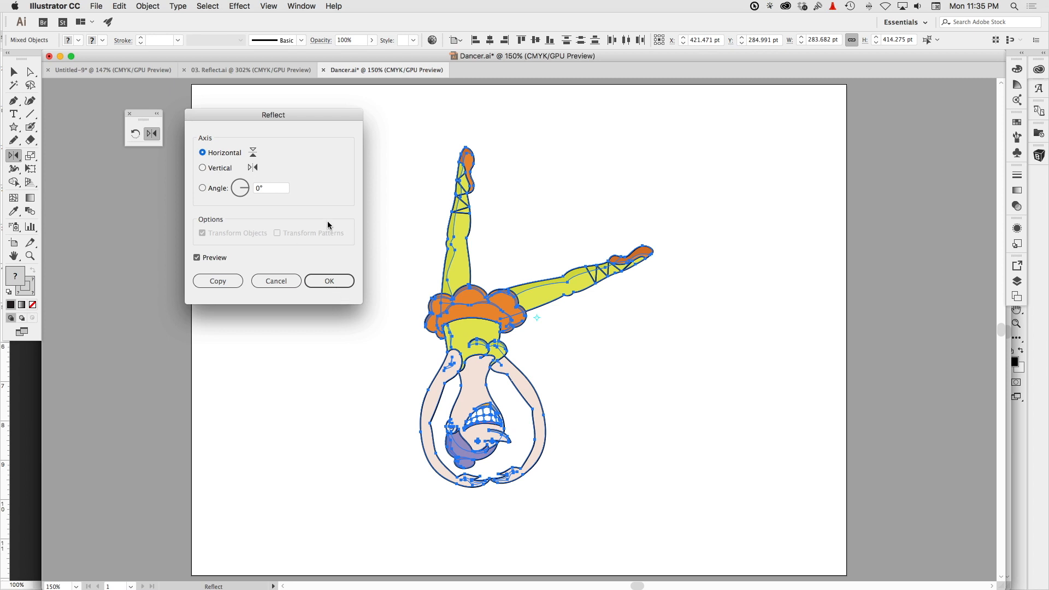
{"action": "left_click", "coordinate": [288, 289]}
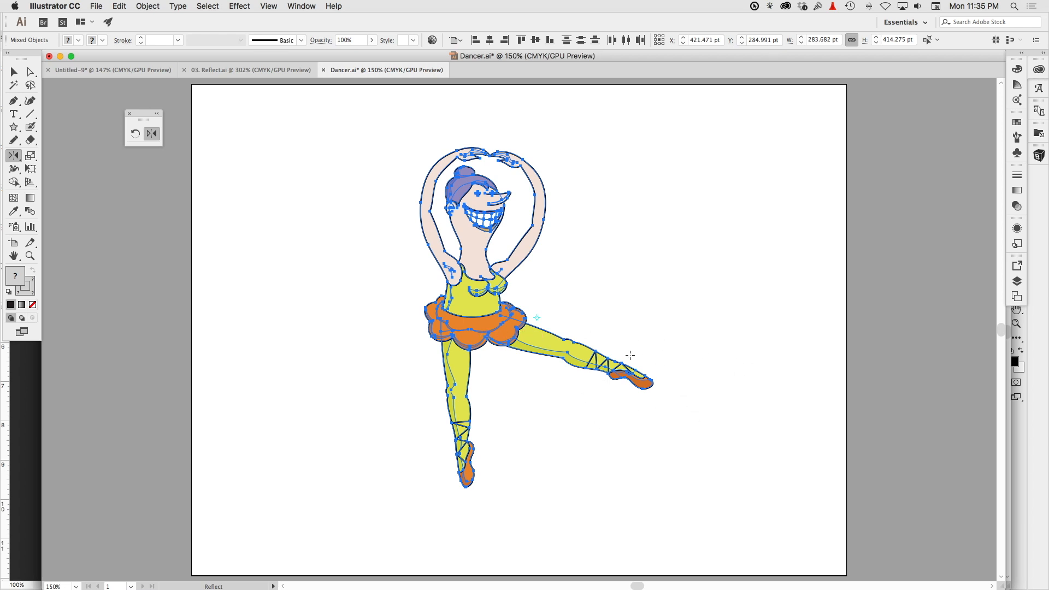
Step: Move the dancer to the left half of the artboard, reflect a -90° mirrored copy about a point beside the foot, and delete the copy
{"action": "left_click_drag", "start_coordinate": [490, 306], "coordinate": [381, 299]}
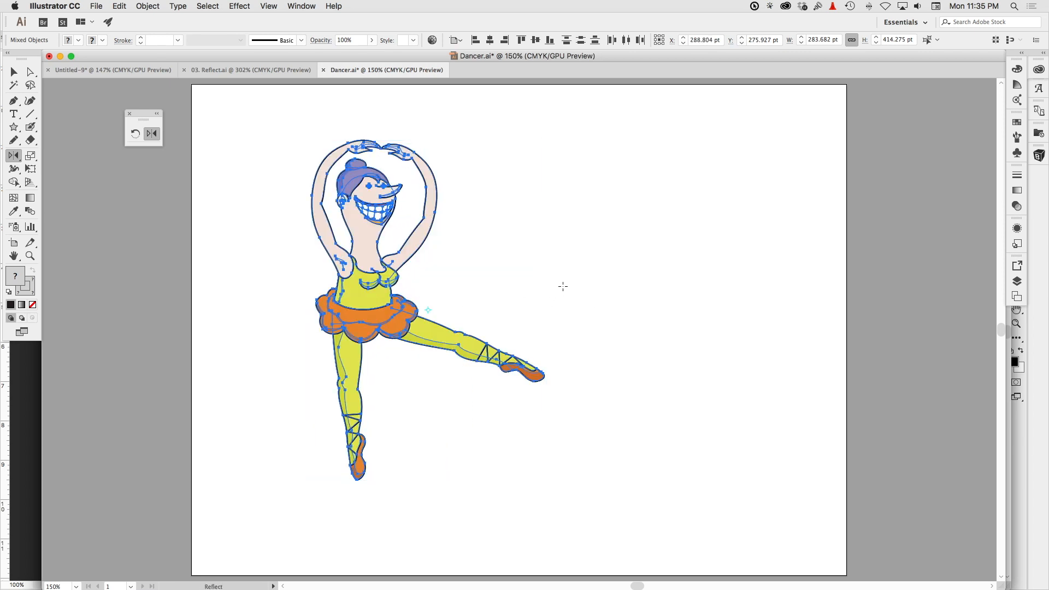
{"action": "left_click", "coordinate": [567, 285]}
{"action": "left_click_drag", "start_coordinate": [284, 140], "coordinate": [664, 168]}
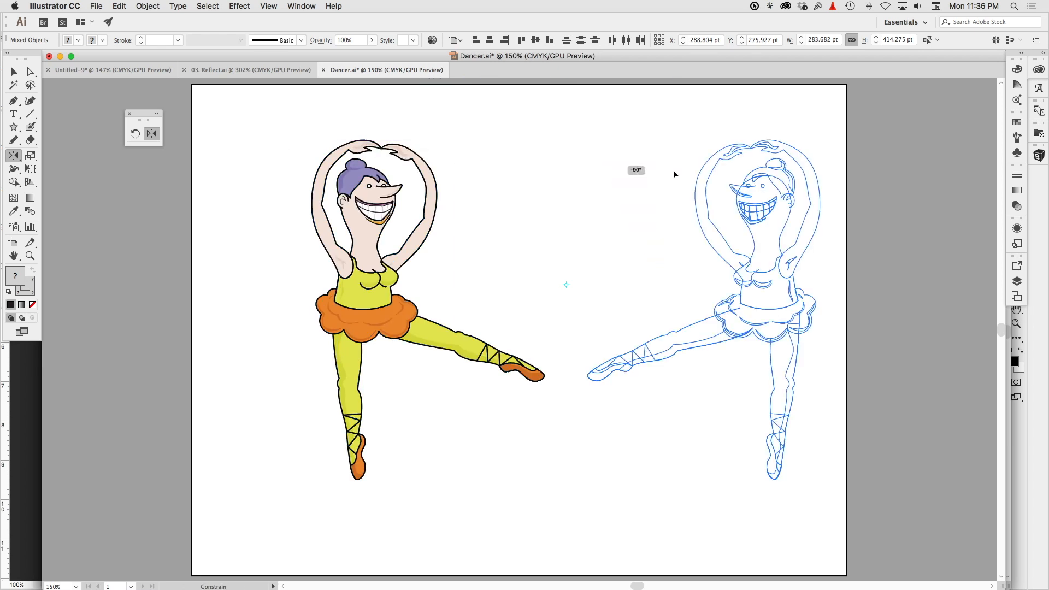
{"action": "key", "text": "alt"}
{"action": "left_click_drag", "start_coordinate": [676, 175], "coordinate": [674, 170]}
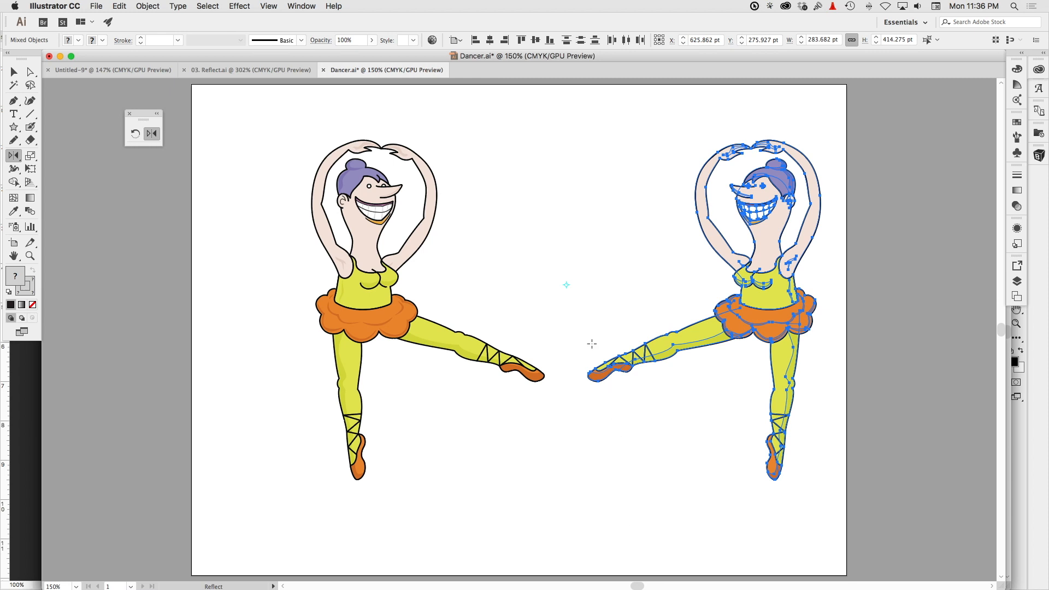
{"action": "key", "text": "Delete"}
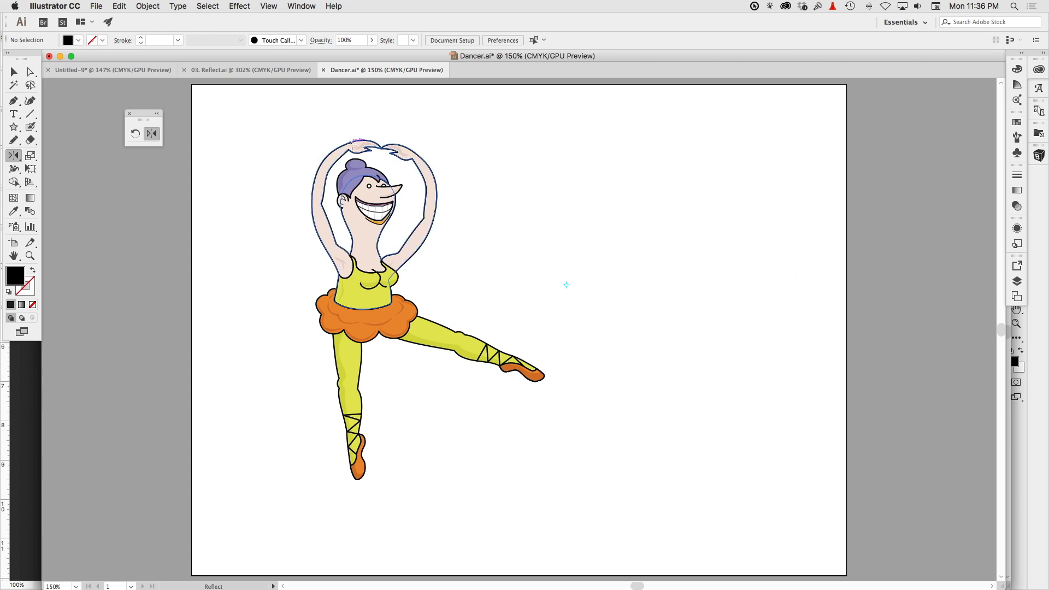
Step: Reselect the whole remaining dancer and move it horizontally to the middle of the artboard
{"action": "left_click_drag", "start_coordinate": [261, 123], "coordinate": [533, 467]}
{"action": "left_click_drag", "start_coordinate": [374, 304], "coordinate": [502, 306]}
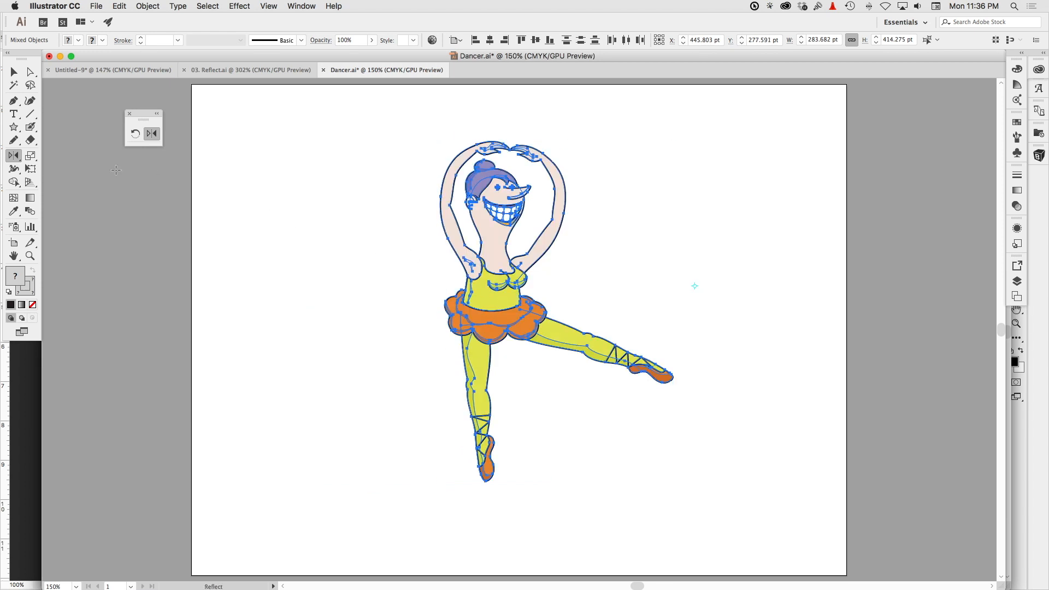
Step: Try slanting the dancer's raised arms toward the upper left with the Shear tool, using the existing reference point
{"action": "left_click", "coordinate": [31, 157]}
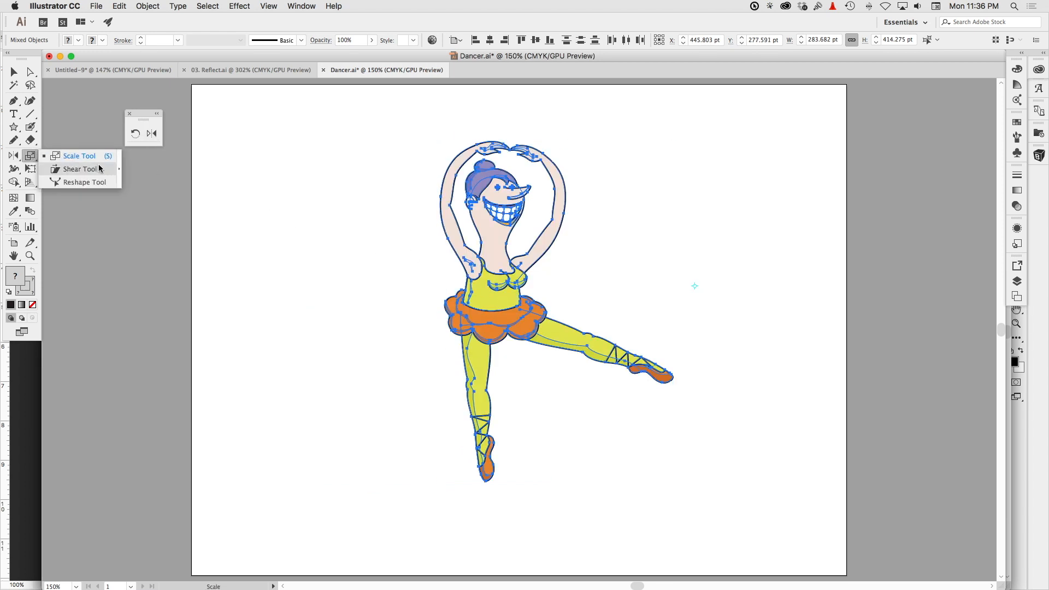
{"action": "left_click", "coordinate": [115, 171]}
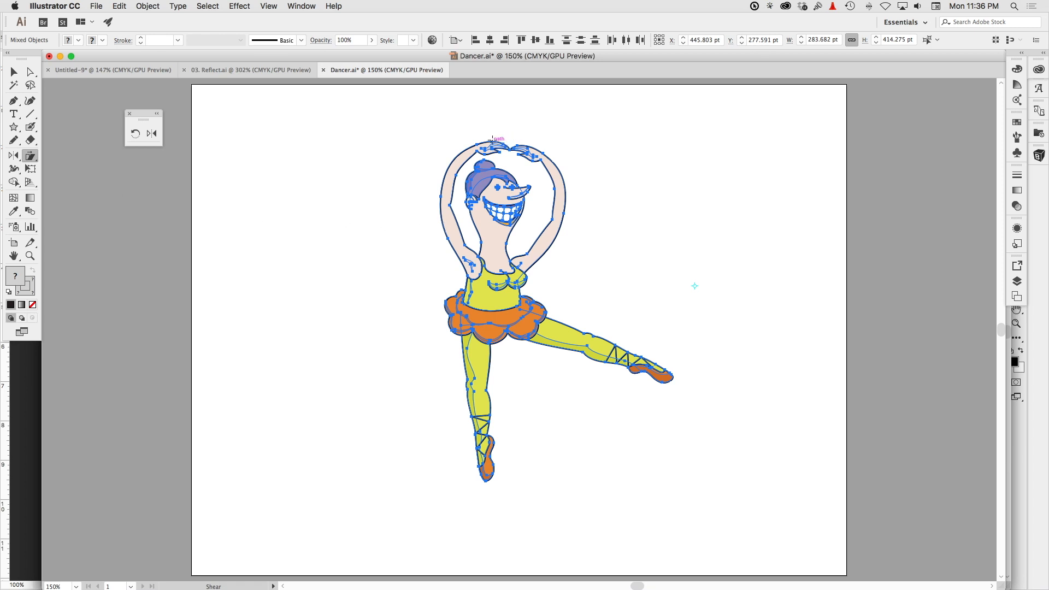
{"action": "left_click_drag", "start_coordinate": [492, 141], "coordinate": [367, 155]}
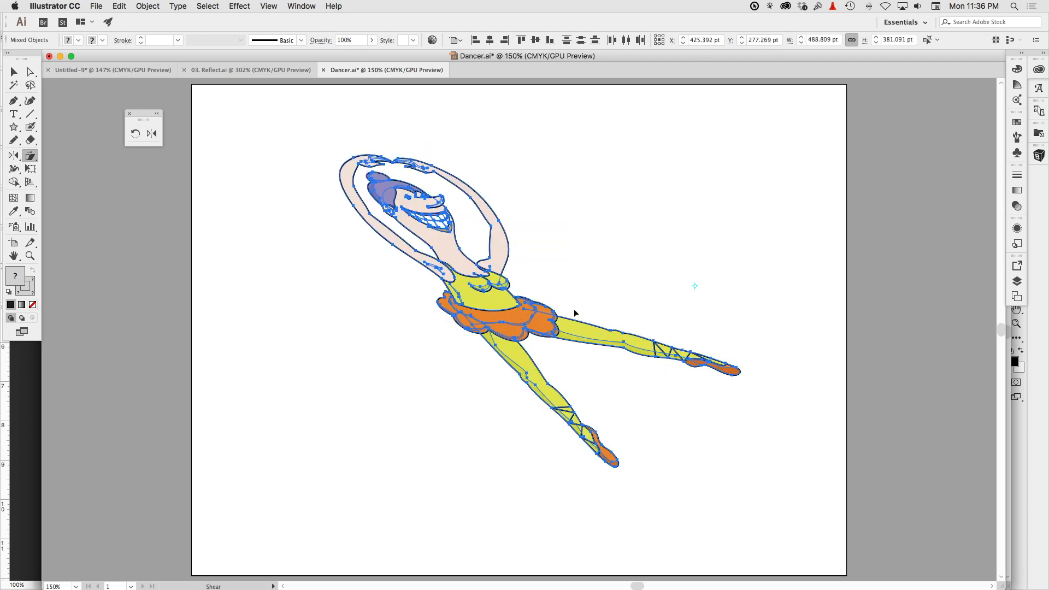
{"action": "key", "text": "super+z"}
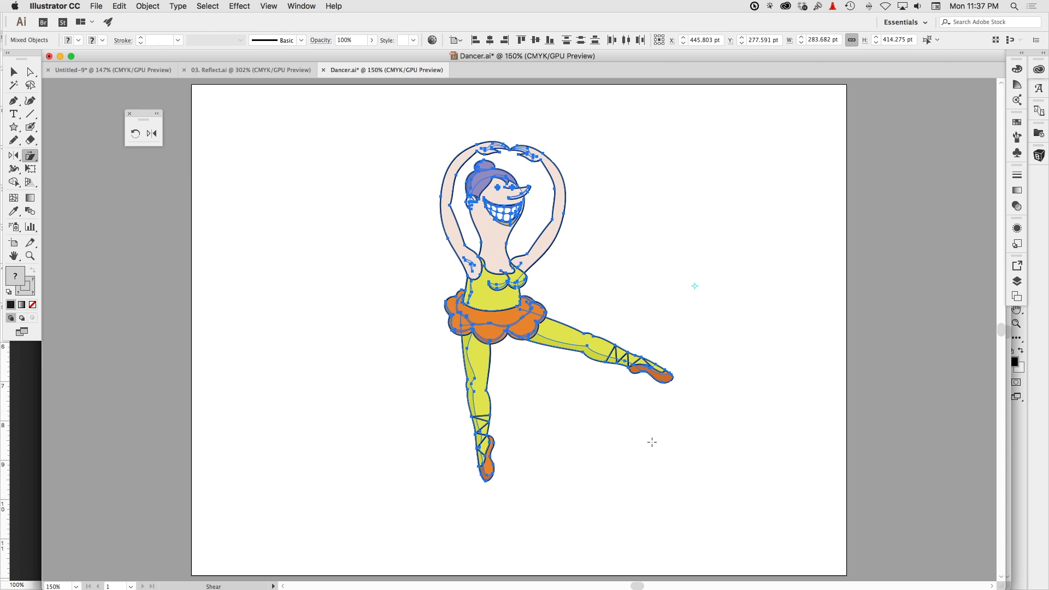
Step: Try shearing the dancer down to the left like a cast shadow, with the origin at the standing toe
{"action": "left_click", "coordinate": [486, 480]}
{"action": "left_click_drag", "start_coordinate": [500, 145], "coordinate": [174, 270]}
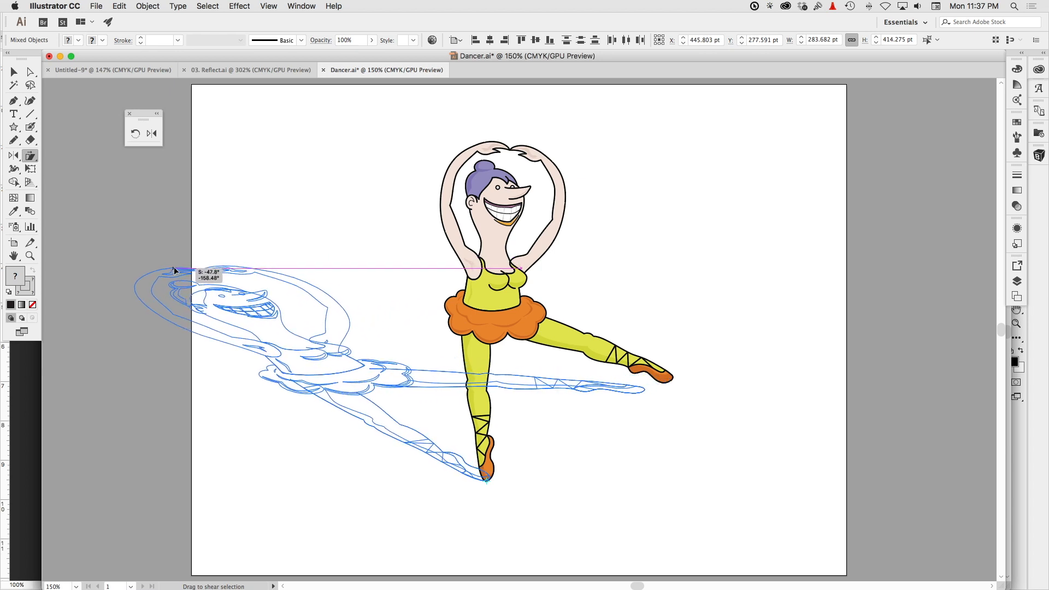
{"action": "left_click_drag", "start_coordinate": [175, 270], "coordinate": [174, 269]}
{"action": "key", "text": "super+z"}
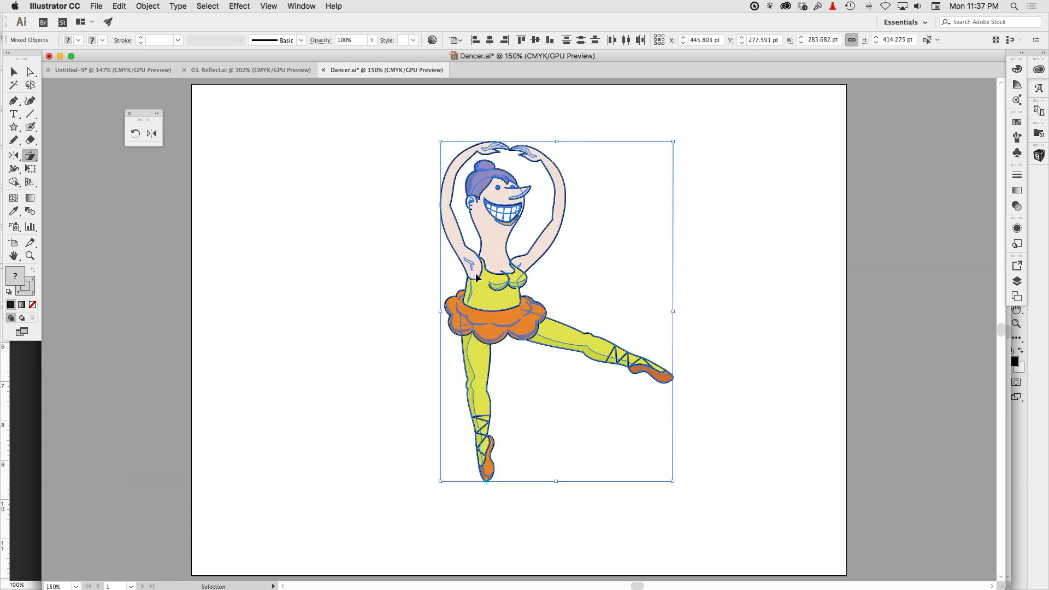
Step: Move the dancer to the right side of the artboard, then duplicate Layer 1 and lock Layer 1 copy
{"action": "left_click_drag", "start_coordinate": [490, 298], "coordinate": [608, 312]}
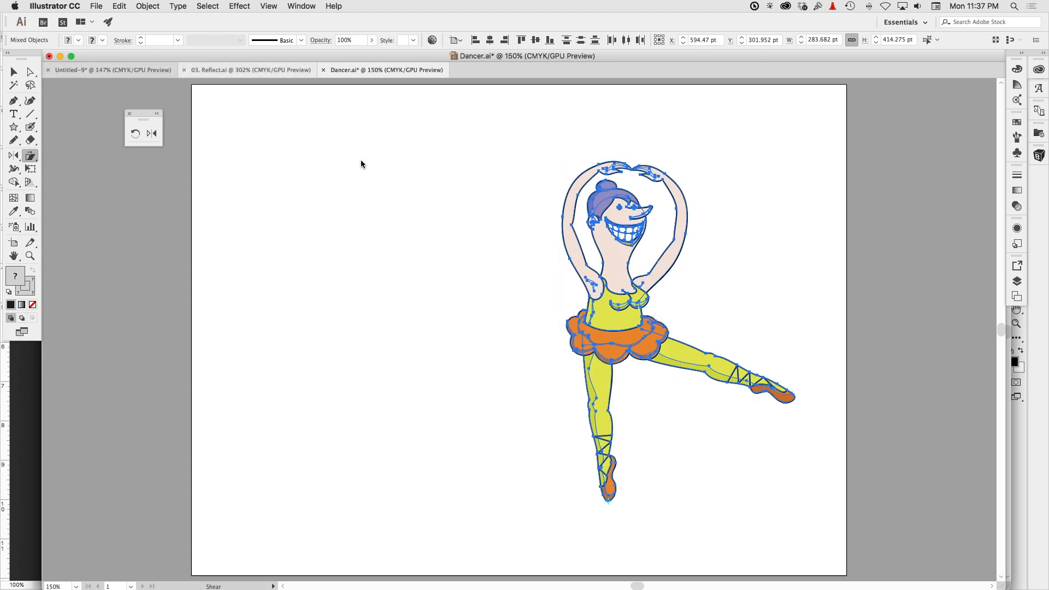
{"action": "left_click", "coordinate": [1017, 281]}
{"action": "left_click_drag", "start_coordinate": [935, 276], "coordinate": [974, 364]}
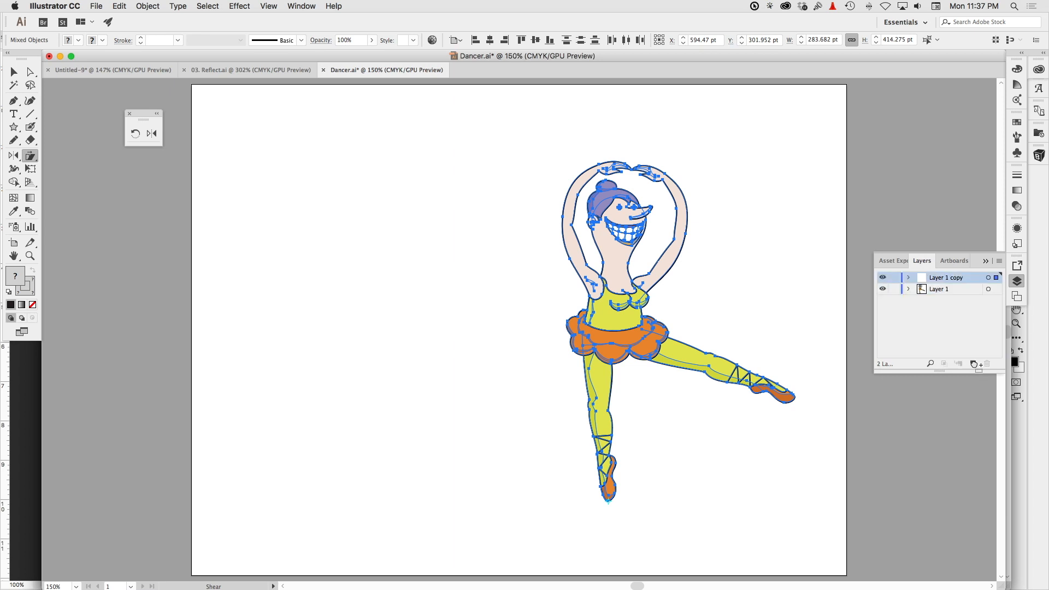
{"action": "left_click", "coordinate": [894, 278]}
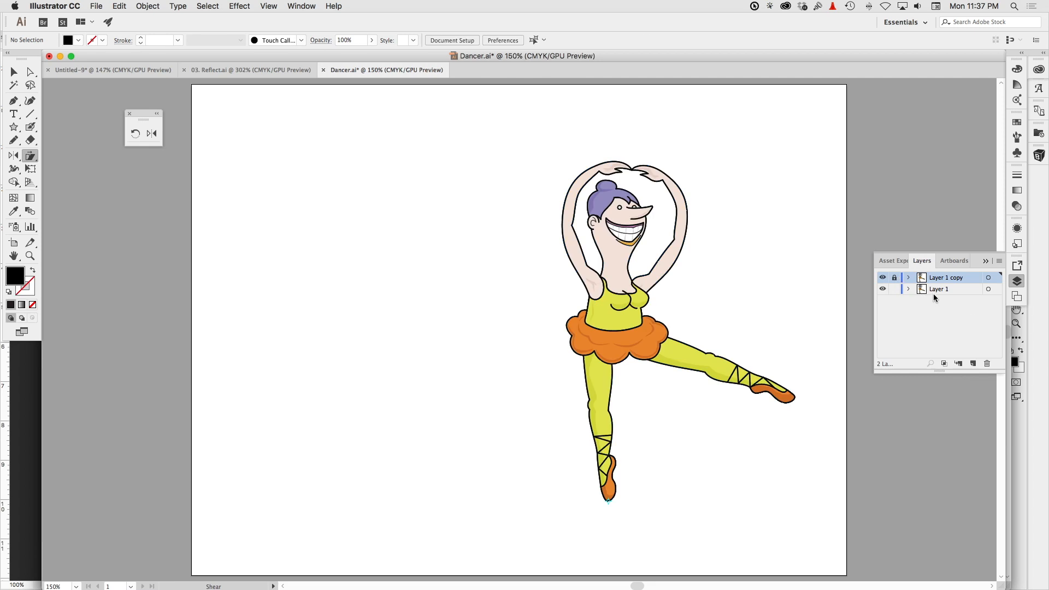
Step: Select all artwork on Layer 1 and give it no stroke and a black fill
{"action": "left_click", "coordinate": [996, 290]}
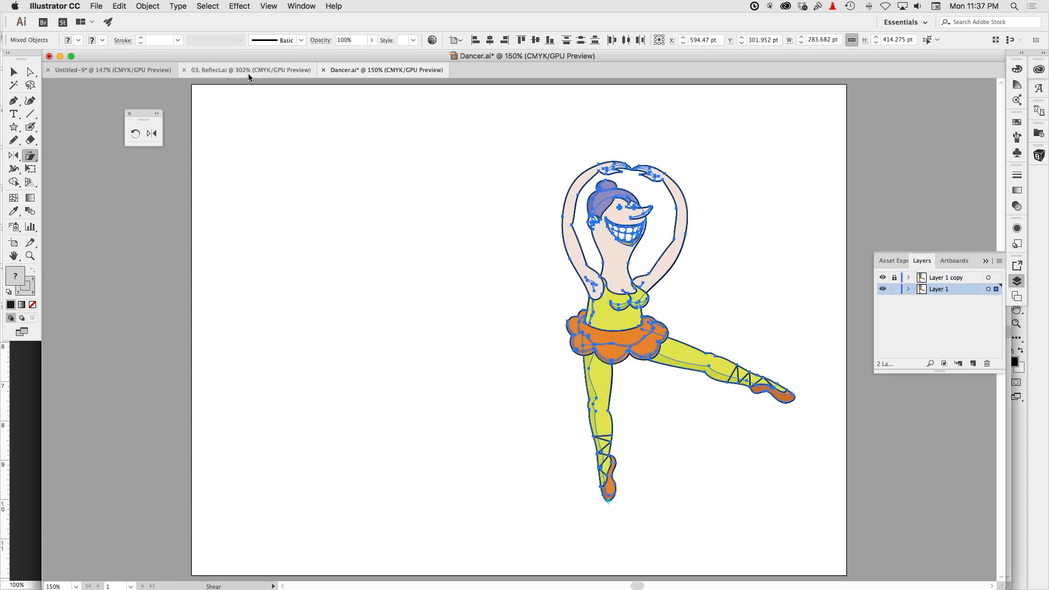
{"action": "left_click", "coordinate": [100, 41]}
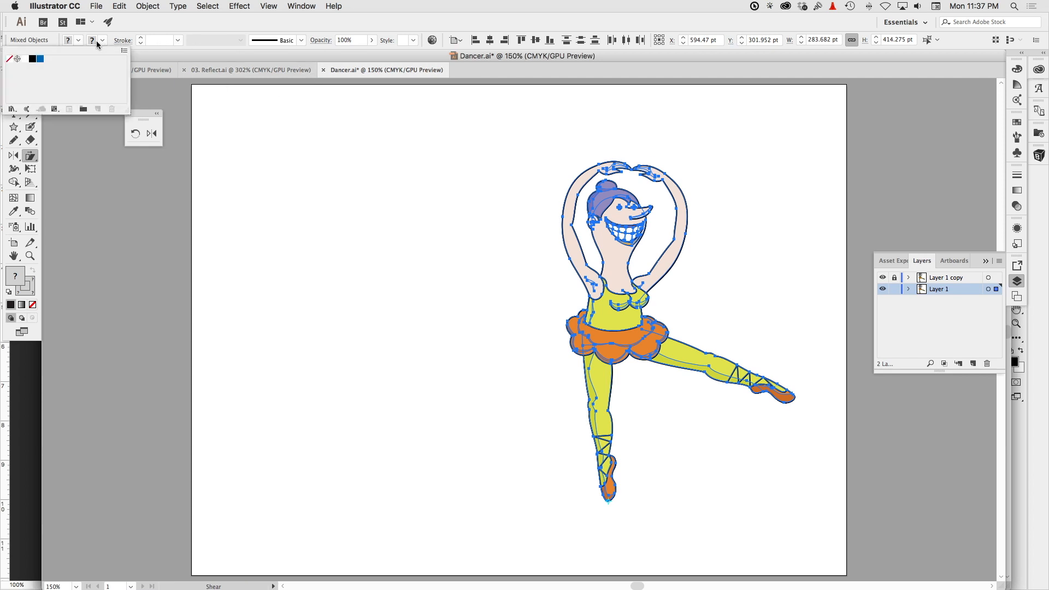
{"action": "left_click", "coordinate": [11, 60]}
{"action": "left_click", "coordinate": [75, 43]}
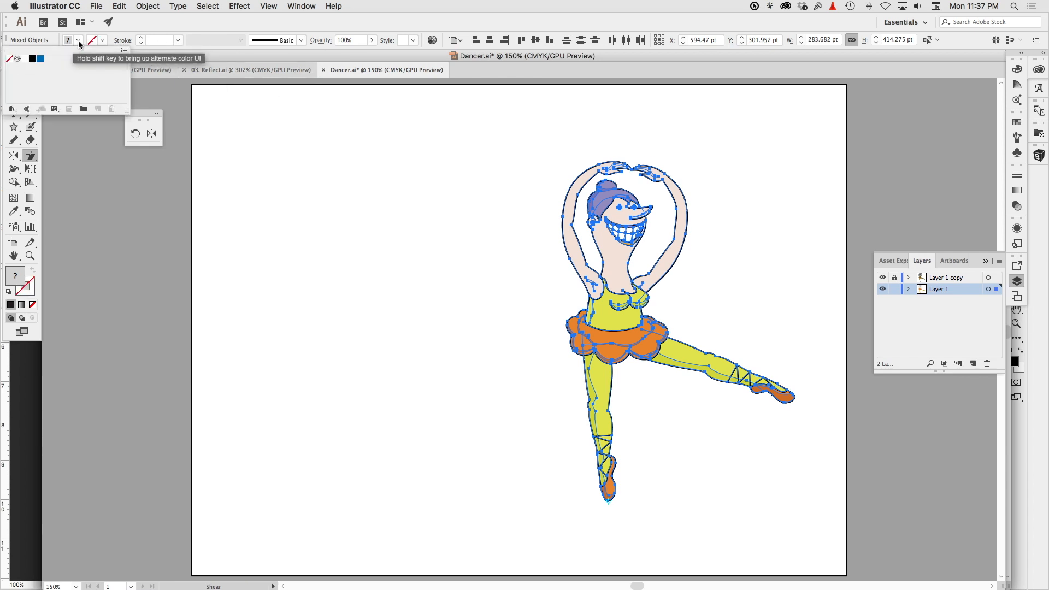
{"action": "left_click", "coordinate": [32, 59]}
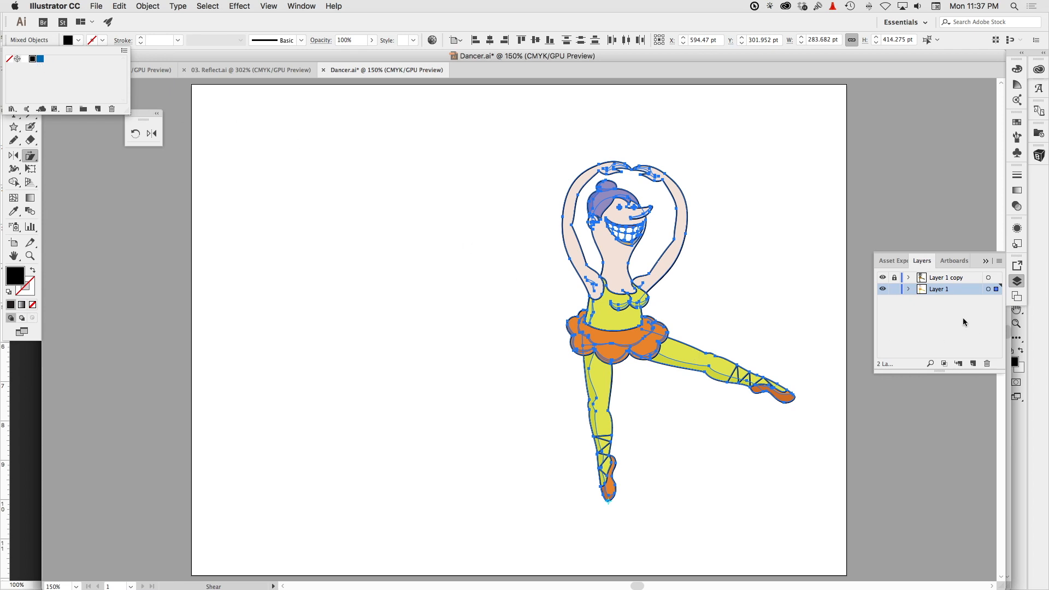
Step: Hide Layer 1 copy, recolor the Layer 1 silhouette with gray fill 918A8A, and show Layer 1 copy again
{"action": "left_click", "coordinate": [882, 277]}
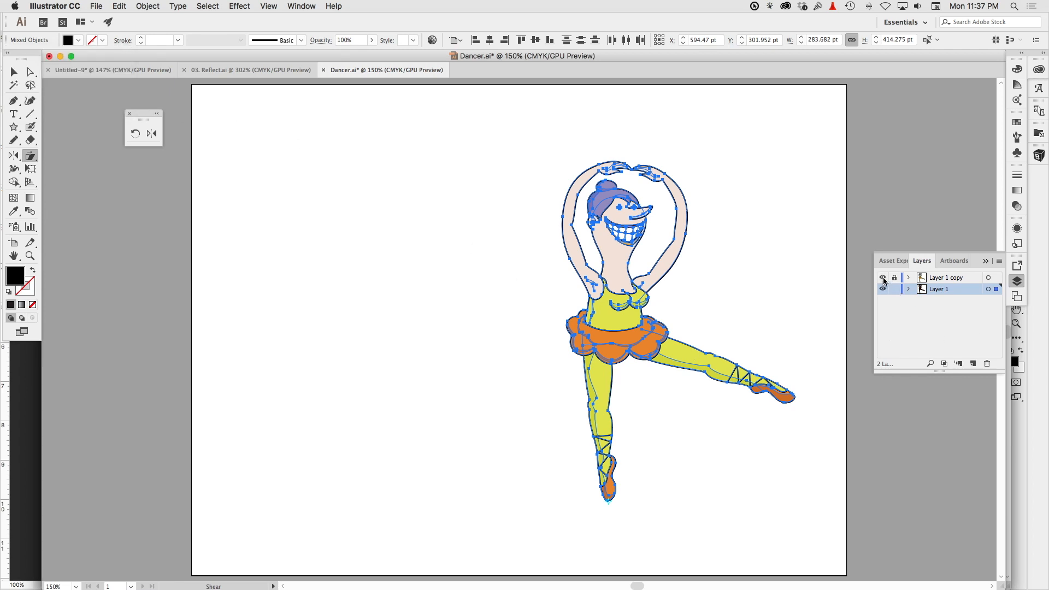
{"action": "left_click", "coordinate": [883, 279]}
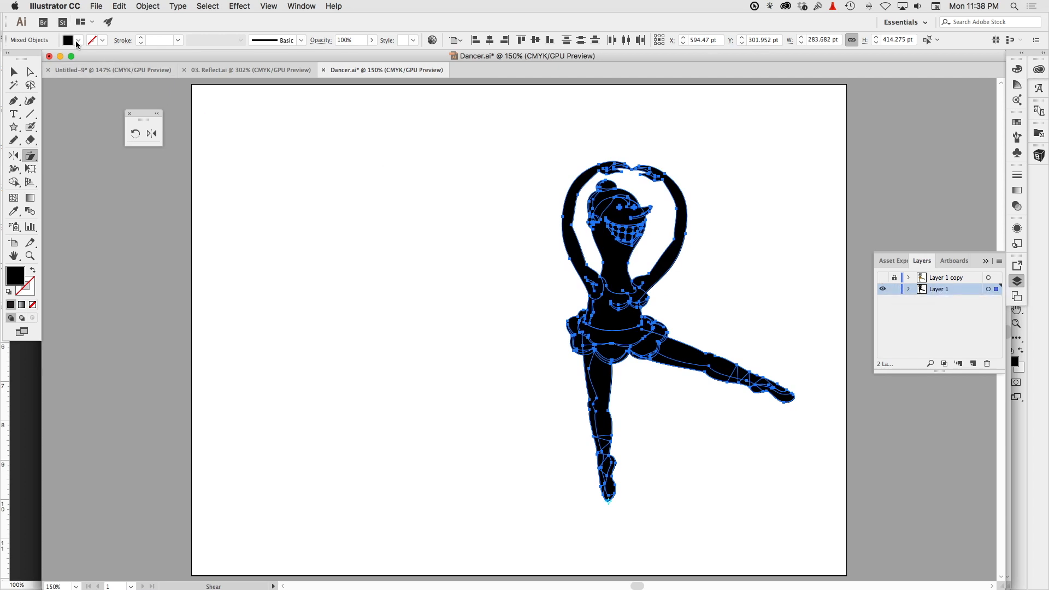
{"action": "double_click", "coordinate": [21, 273]}
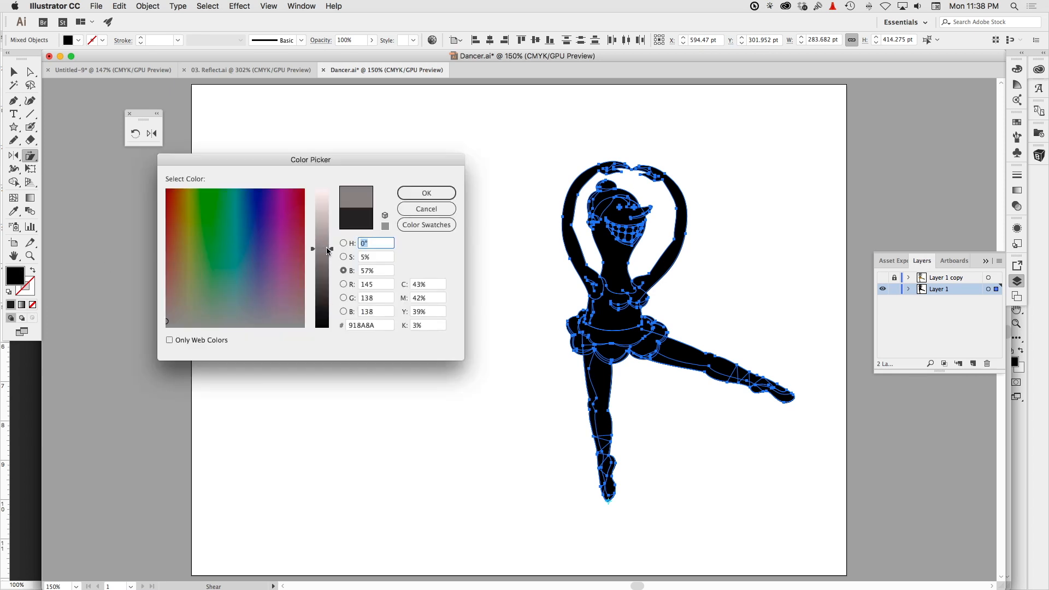
{"action": "left_click", "coordinate": [426, 194]}
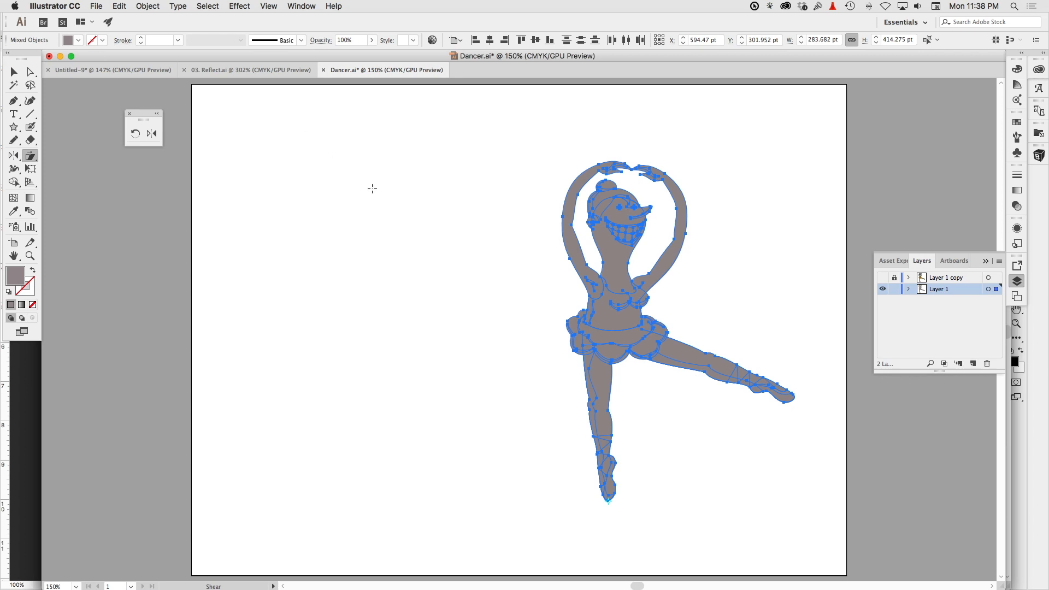
{"action": "left_click", "coordinate": [882, 278]}
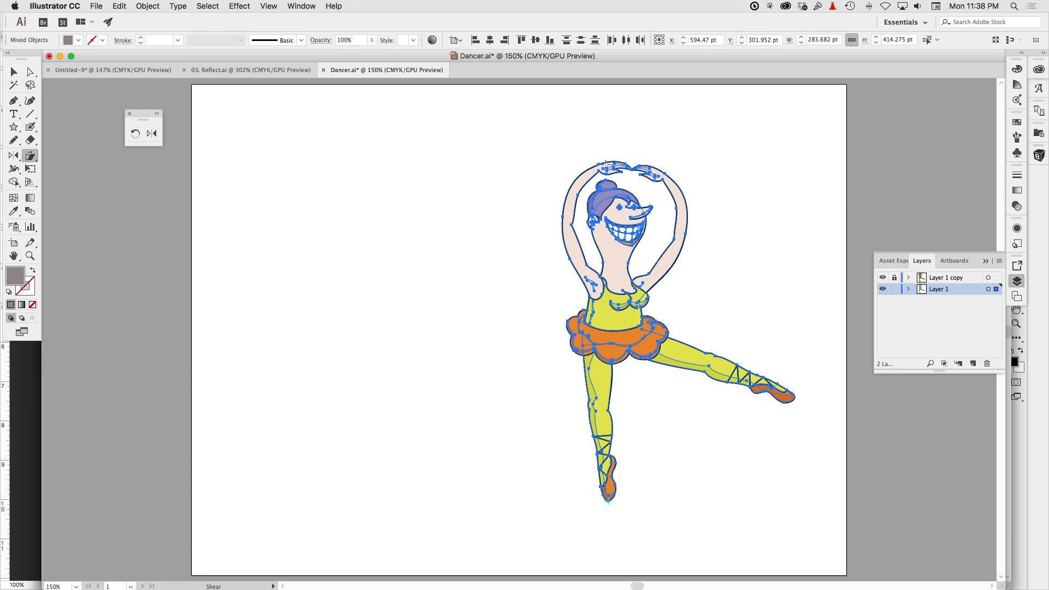
Step: Shear the gray silhouette from the standing toe toward the lower left into a shadow about 605 by 266 pt
{"action": "left_click_drag", "start_coordinate": [604, 163], "coordinate": [299, 291]}
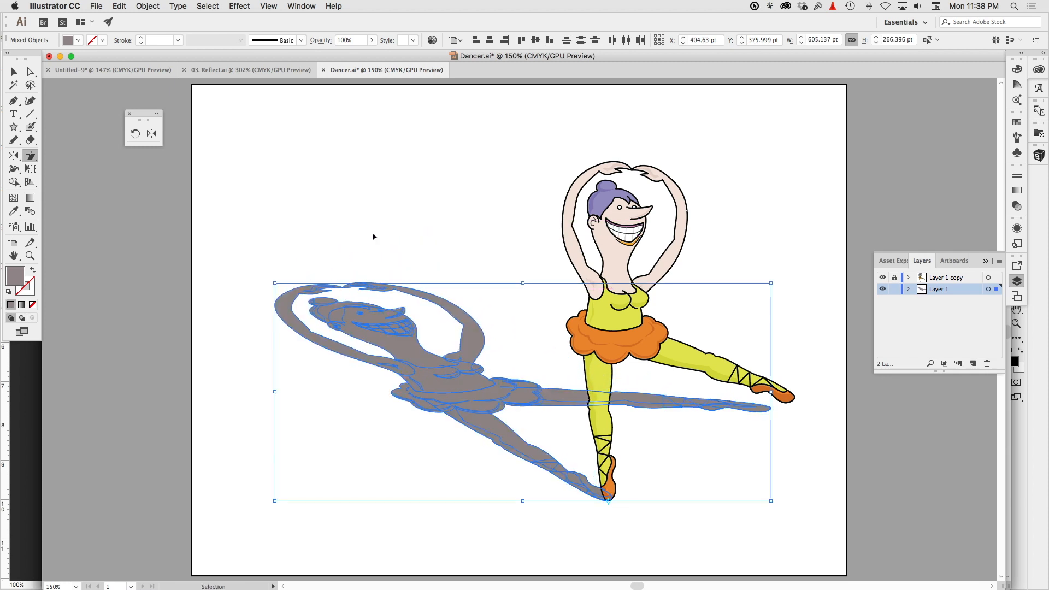
{"action": "key", "text": "super+shift+a"}
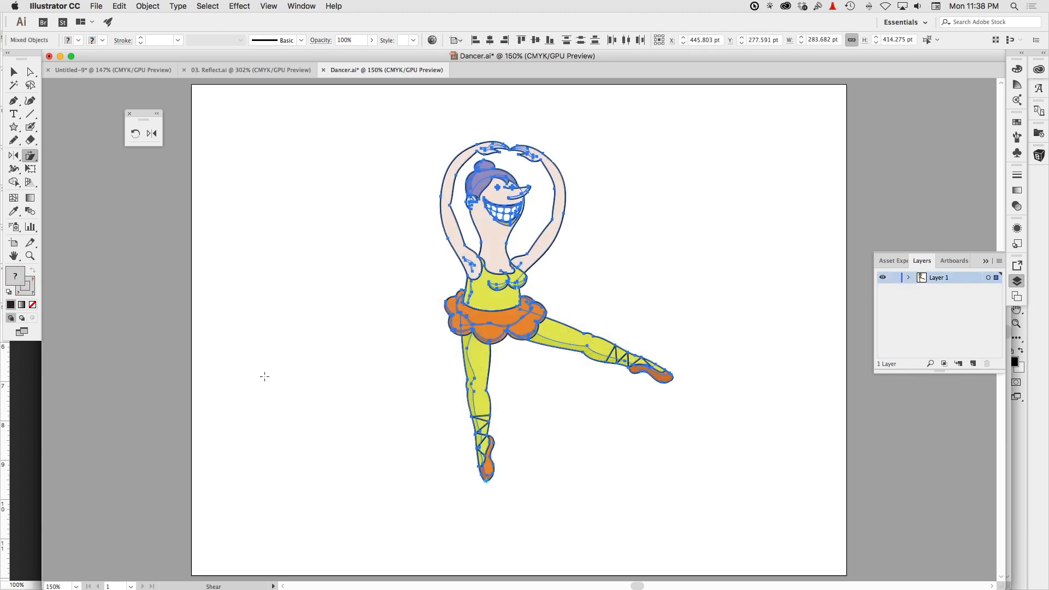
Step: Try rotating the dancer counterclockwise and then scaling it down from its upper right corner with the Free Transform tool
{"action": "left_click", "coordinate": [31, 170]}
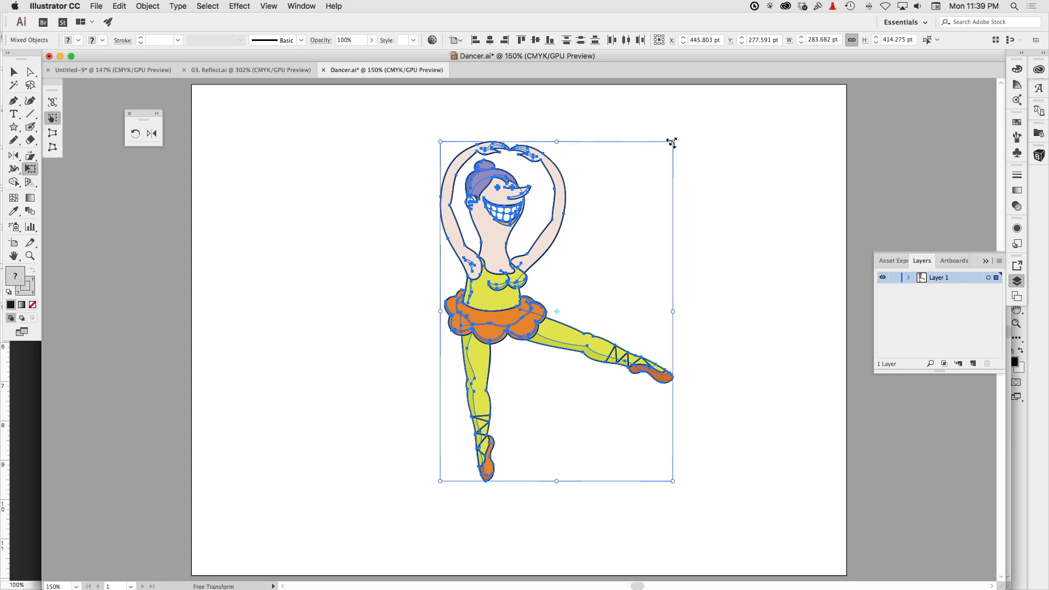
{"action": "left_click_drag", "start_coordinate": [683, 141], "coordinate": [608, 131]}
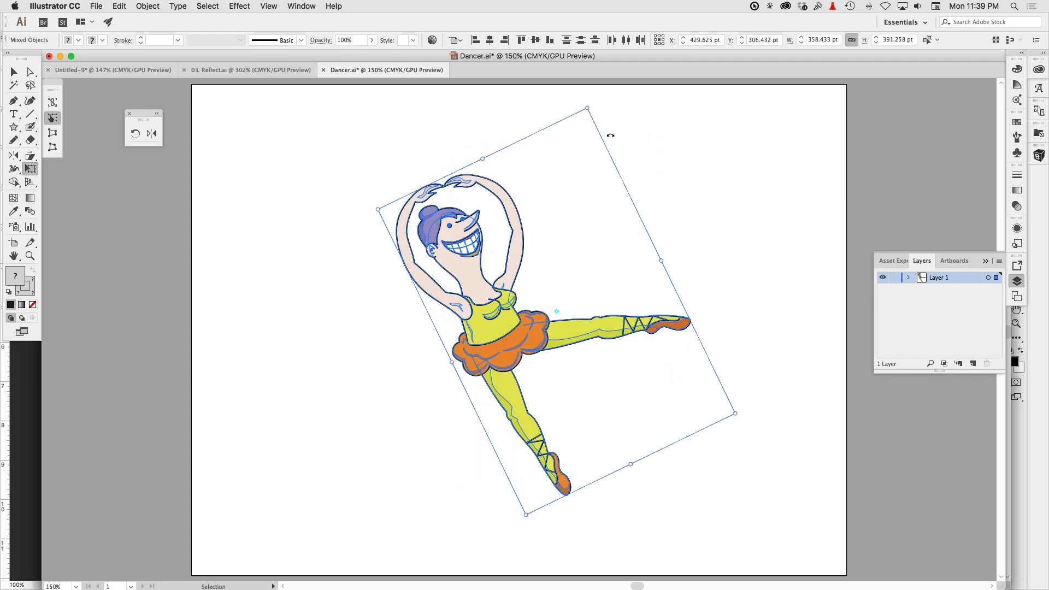
{"action": "key", "text": "super+z"}
{"action": "left_click_drag", "start_coordinate": [672, 141], "coordinate": [617, 223]}
{"action": "key", "text": "super+z"}
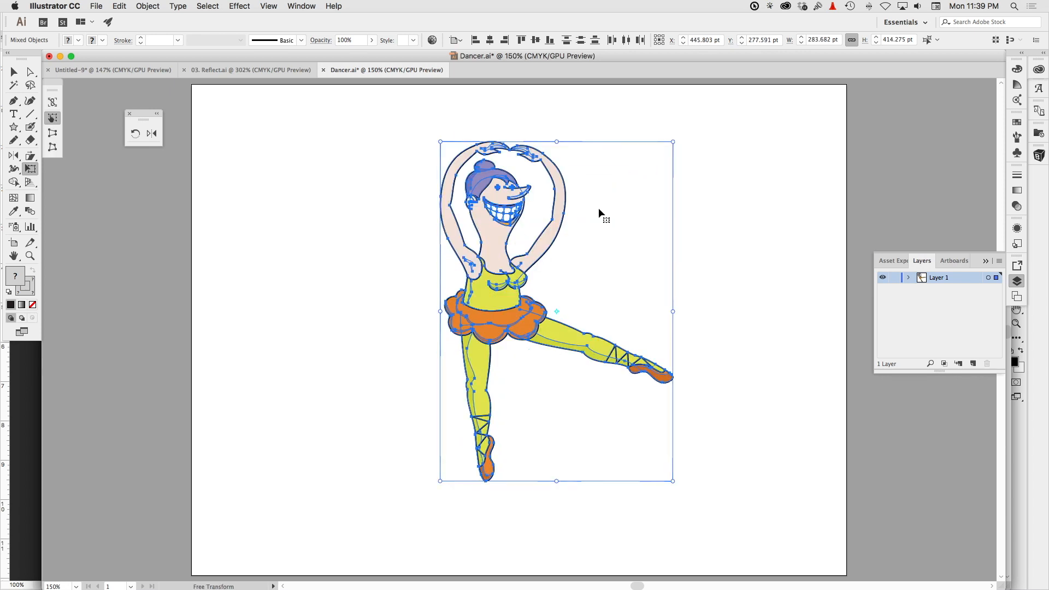
Step: Try shearing the dancer by the side and top handles of its Free Transform box, flattening it to about 454 by 207 pt
{"action": "left_click_drag", "start_coordinate": [673, 312], "coordinate": [665, 266]}
{"action": "key", "text": "super+z"}
{"action": "left_click_drag", "start_coordinate": [555, 141], "coordinate": [317, 311]}
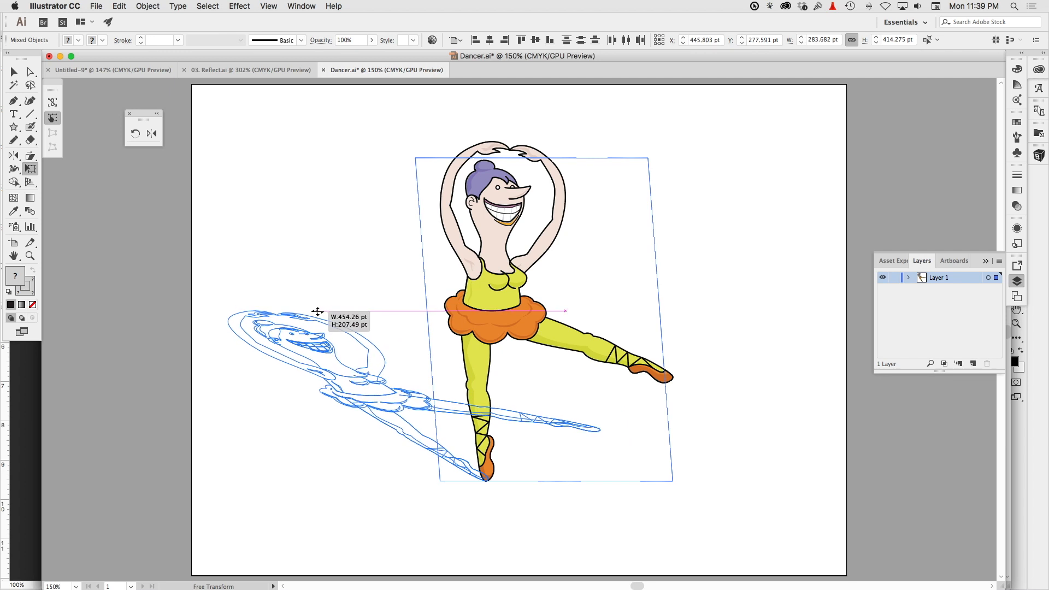
{"action": "left_click_drag", "start_coordinate": [317, 311], "coordinate": [318, 311]}
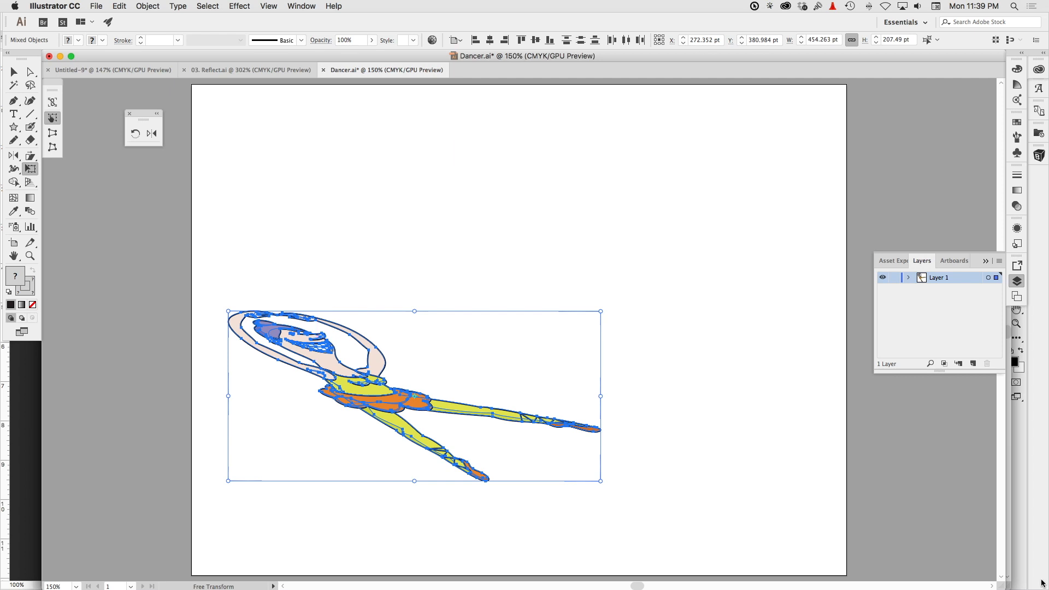
{"action": "key", "text": "super+z"}
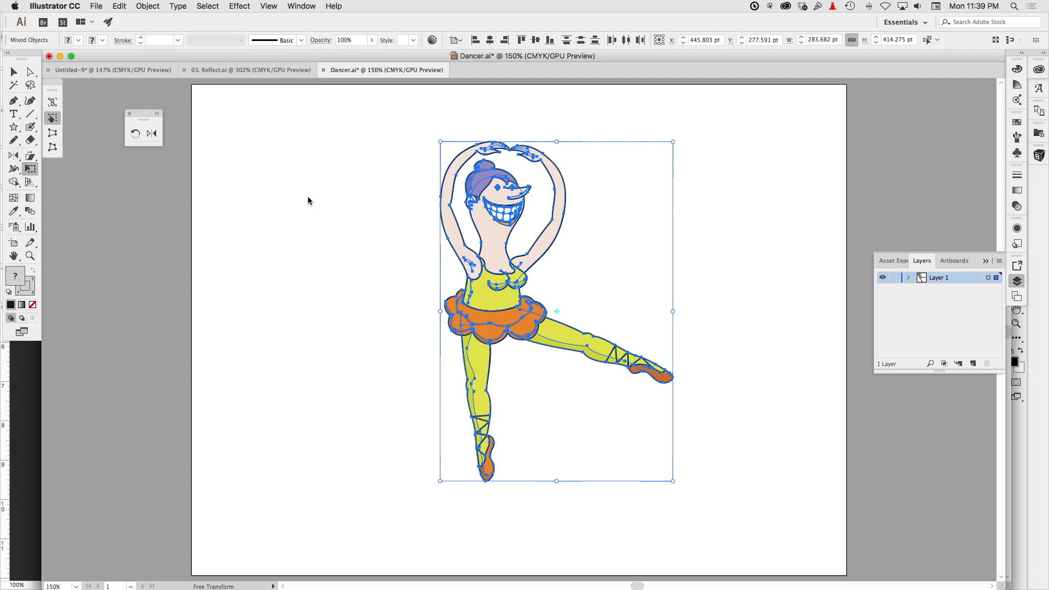
Step: Move the dancer to the right side of the artboard and draw a five-pointed star about 228 by 217 pt beside it
{"action": "left_click_drag", "start_coordinate": [486, 275], "coordinate": [599, 289]}
{"action": "left_click", "coordinate": [15, 129]}
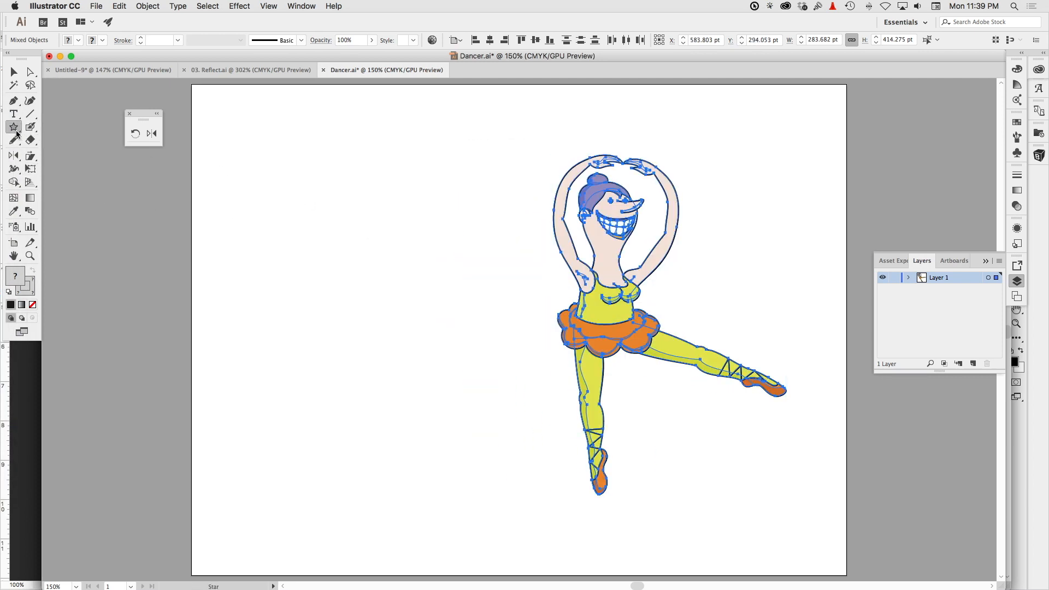
{"action": "left_click_drag", "start_coordinate": [274, 203], "coordinate": [328, 284]}
{"action": "left_click_drag", "start_coordinate": [304, 248], "coordinate": [419, 383]}
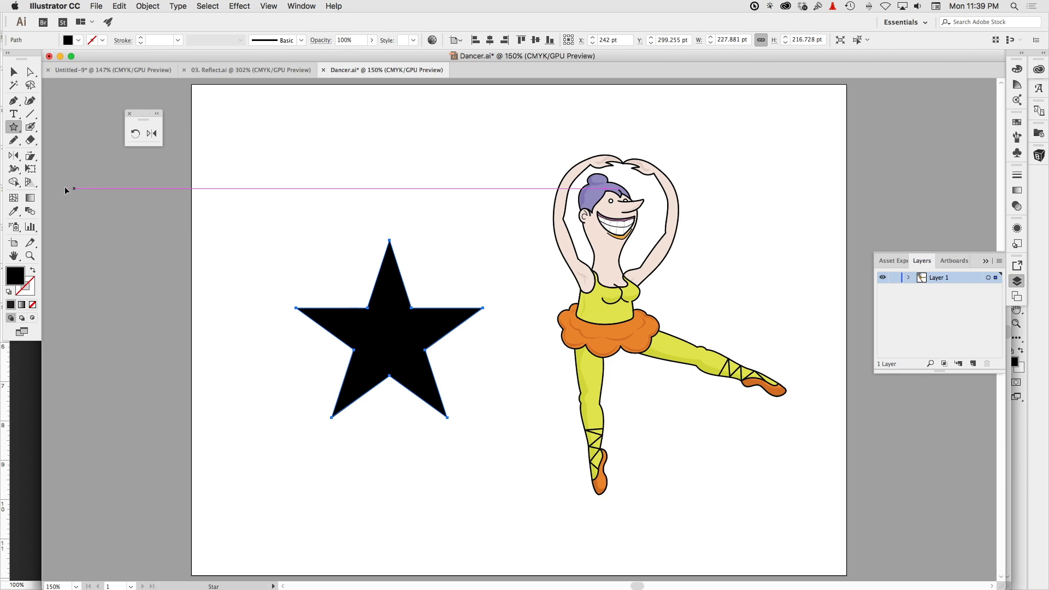
Step: Distort the star with the Free Transform tool by pulling its upper right corner outward, making it about 245 by 262 pt
{"action": "left_click", "coordinate": [30, 168]}
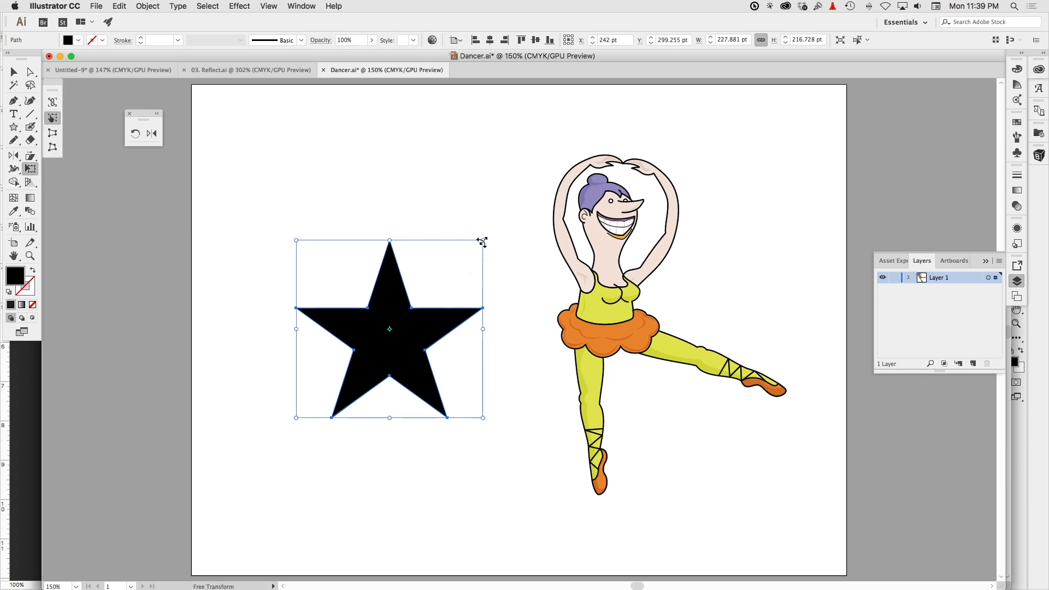
{"action": "left_click_drag", "start_coordinate": [482, 242], "coordinate": [482, 243]}
{"action": "left_click_drag", "start_coordinate": [482, 242], "coordinate": [487, 234]}
{"action": "key", "text": "super+z"}
{"action": "left_click_drag", "start_coordinate": [482, 241], "coordinate": [506, 147]}
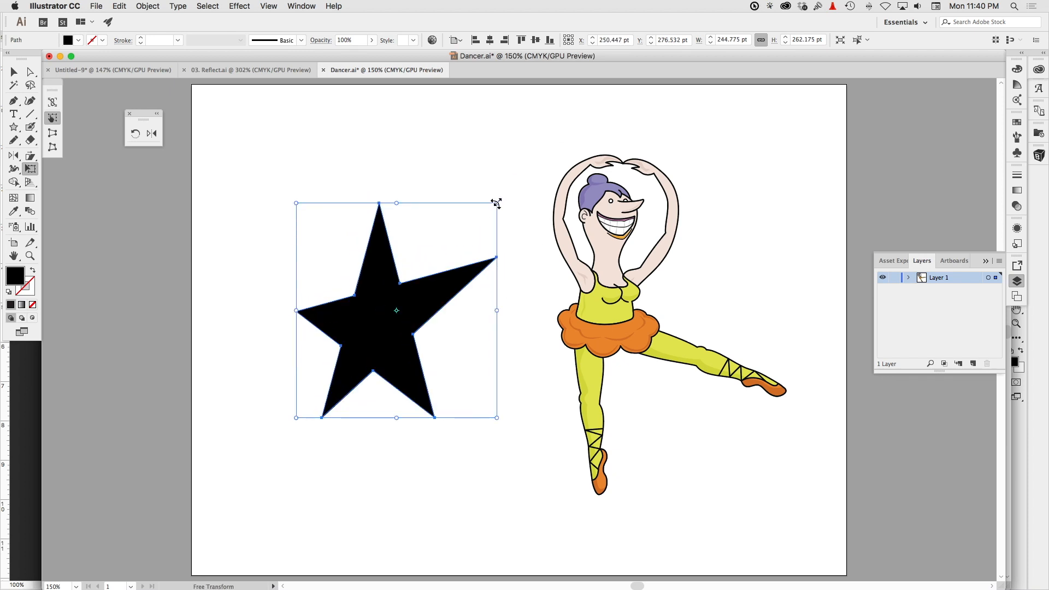
Step: Pull the star's upper right Free Transform corner inward to make it about 146 by 281 pt, and delete the star
{"action": "left_click_drag", "start_coordinate": [496, 204], "coordinate": [371, 160]}
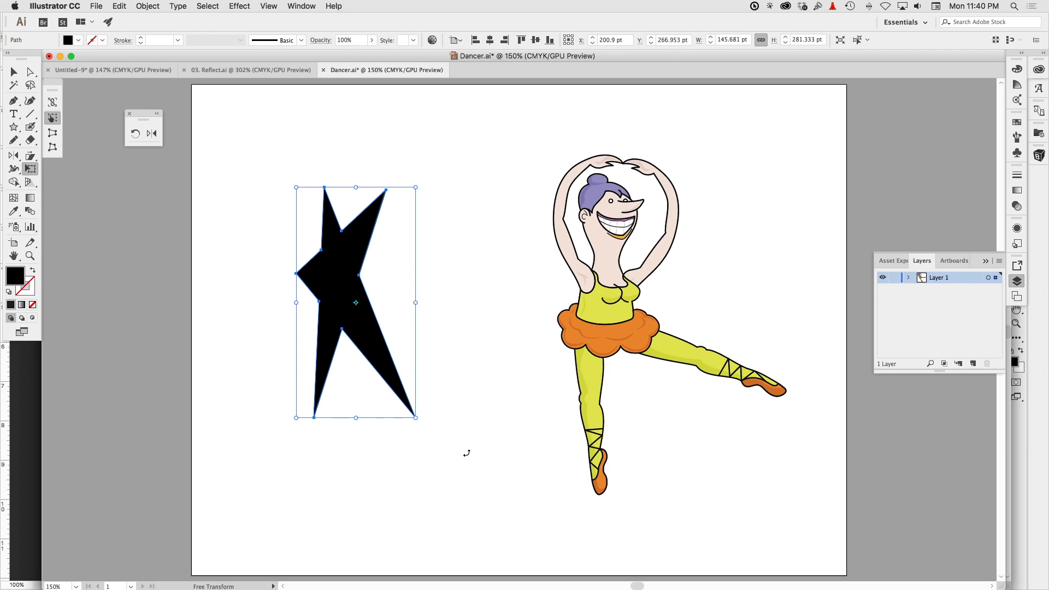
{"action": "key", "text": "Delete"}
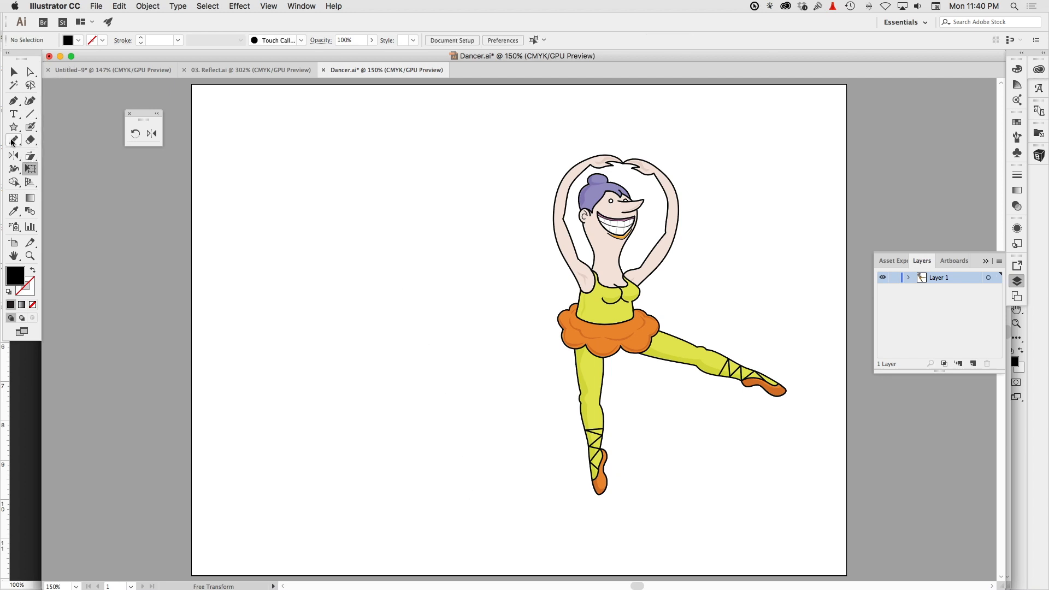
Step: Add point type reading "TYPE" in the empty area beside the dancer
{"action": "left_click", "coordinate": [14, 114]}
{"action": "left_click", "coordinate": [334, 267]}
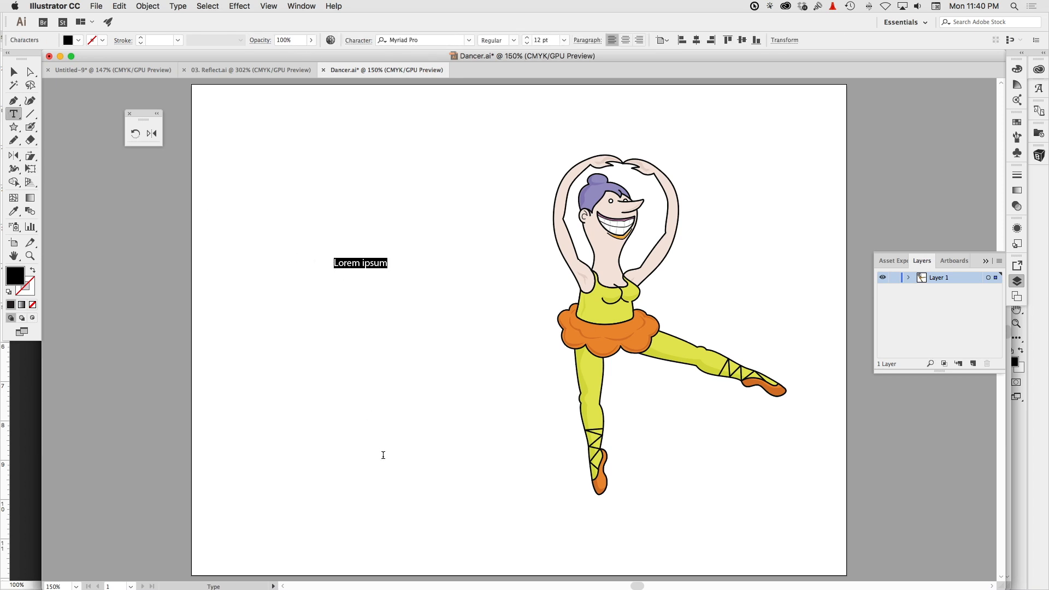
{"action": "type", "text": "TYPE"}
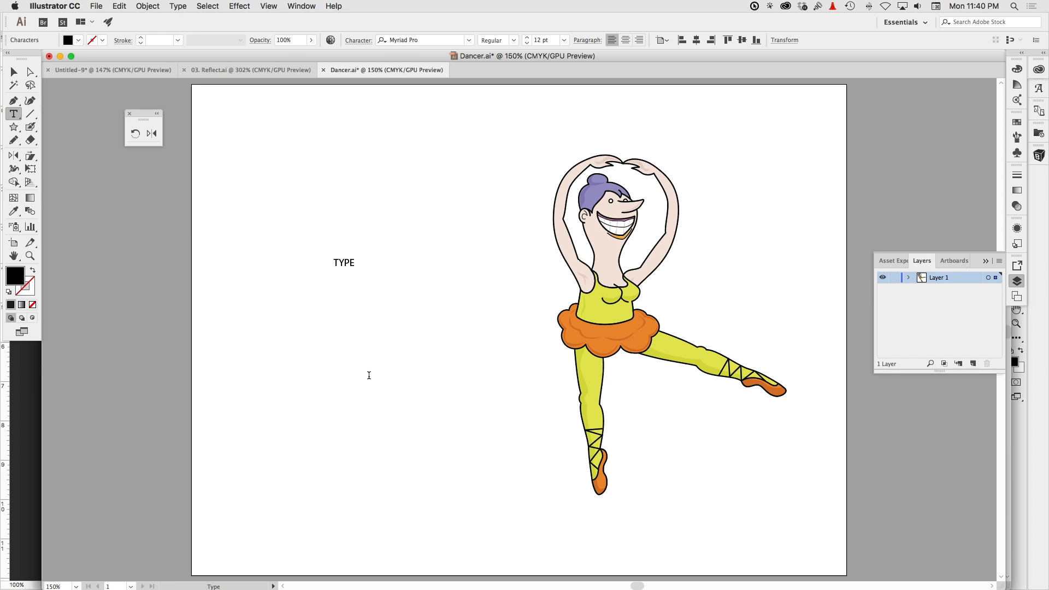
Step: Enlarge the word TYPE to 82 pt
{"action": "double_click", "coordinate": [343, 262]}
{"action": "key", "text": "super"}
{"action": "key", "text": "super+shift+period"}
{"action": "key", "text": "super+shift+period"}
{"action": "key", "text": "super+shift+period"}
{"action": "key", "text": "super+shift+period"}
{"action": "key", "text": "super+shift+period"}
{"action": "key", "text": "super+shift+period"}
{"action": "key", "text": "super+shift+period"}
{"action": "key", "text": "super+shift+period"}
{"action": "key", "text": "super+shift+period"}
{"action": "key", "text": "super+shift+period"}
{"action": "key", "text": "super+shift+period"}
{"action": "key", "text": "super+shift+period"}
{"action": "key", "text": "super+shift+period"}
{"action": "key", "text": "super+shift+period"}
{"action": "key", "text": "super+shift+period"}
{"action": "key", "text": "super+shift+period"}
{"action": "key", "text": "super+shift+period"}
{"action": "key", "text": "super+shift+period"}
{"action": "key", "text": "super+shift+period"}
{"action": "key", "text": "super+shift+period"}
{"action": "key", "text": "super+shift+period"}
{"action": "key", "text": "super+shift+period"}
{"action": "key", "text": "super+shift+period"}
{"action": "key", "text": "super+shift+period"}
{"action": "key", "text": "super+shift+period"}
{"action": "key", "text": "super+shift+period"}
{"action": "key", "text": "super+shift+period"}
{"action": "key", "text": "super+shift+period"}
{"action": "key", "text": "super+shift+period"}
{"action": "key", "text": "super+shift+period"}
{"action": "key", "text": "super+shift+period"}
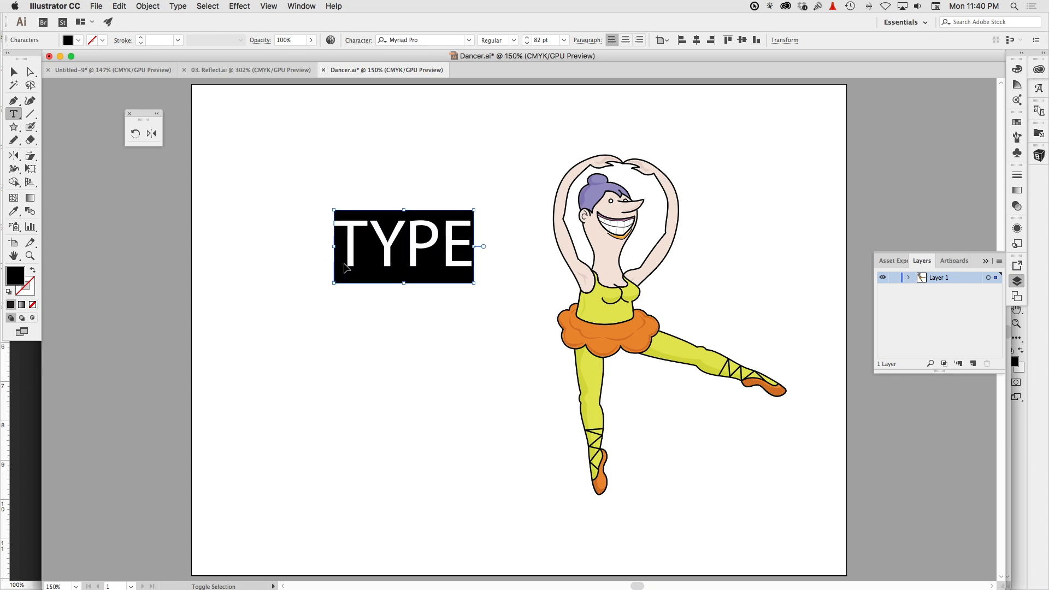
Step: Move the word TYPE slightly down and to the left, and convert it to outlines
{"action": "left_click", "coordinate": [350, 230], "text": "super"}
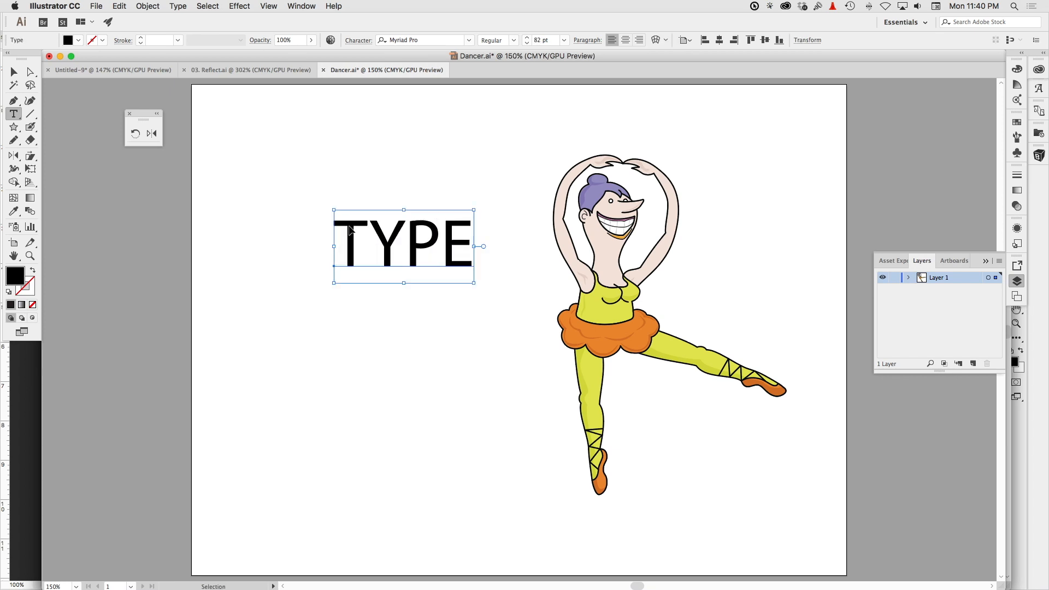
{"action": "left_click_drag", "start_coordinate": [350, 230], "coordinate": [297, 251]}
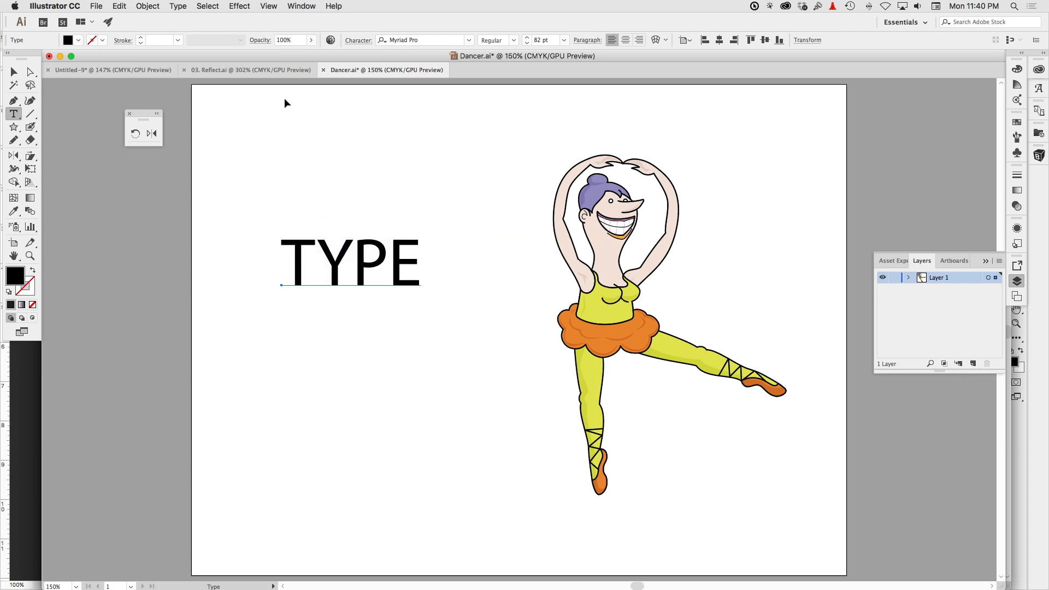
{"action": "left_click", "coordinate": [181, 6]}
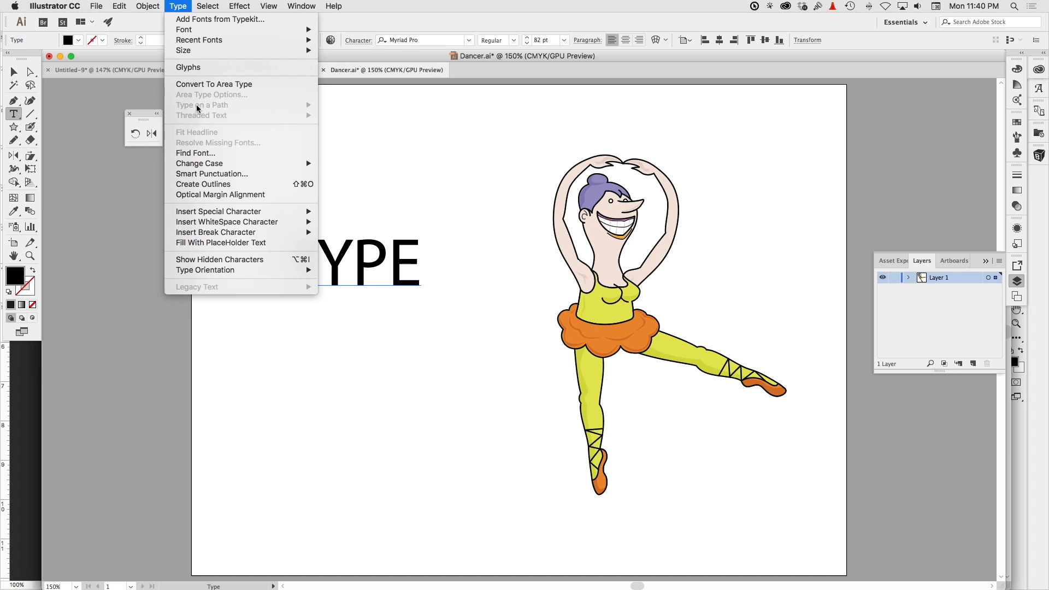
{"action": "left_click", "coordinate": [200, 184]}
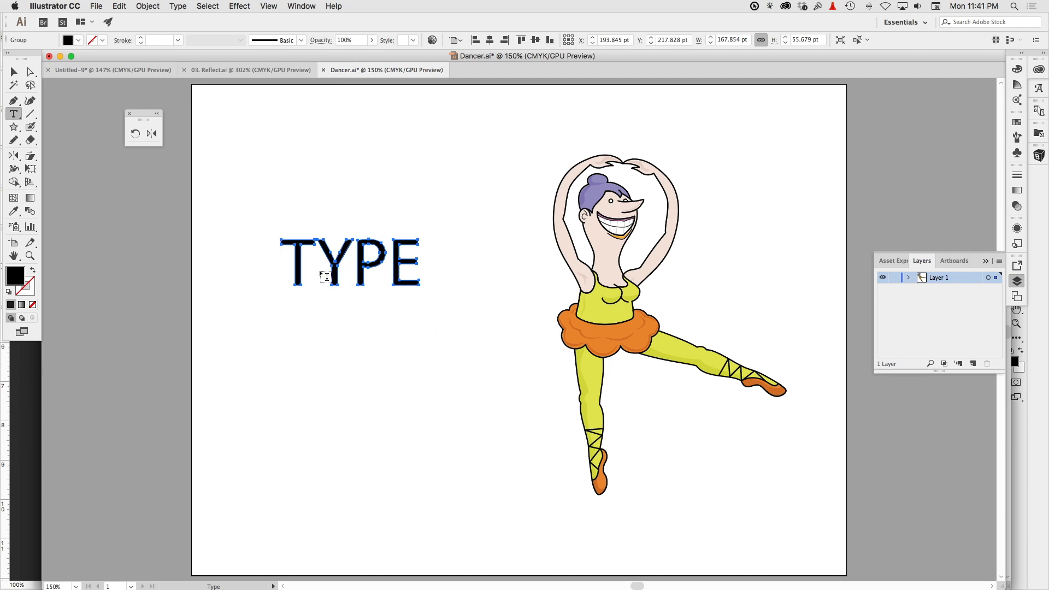
Step: Distort the outlined TYPE in perspective with Free Transform so its right side flares, making it about 168 by 213 pt, and deselect it
{"action": "left_click", "coordinate": [32, 169]}
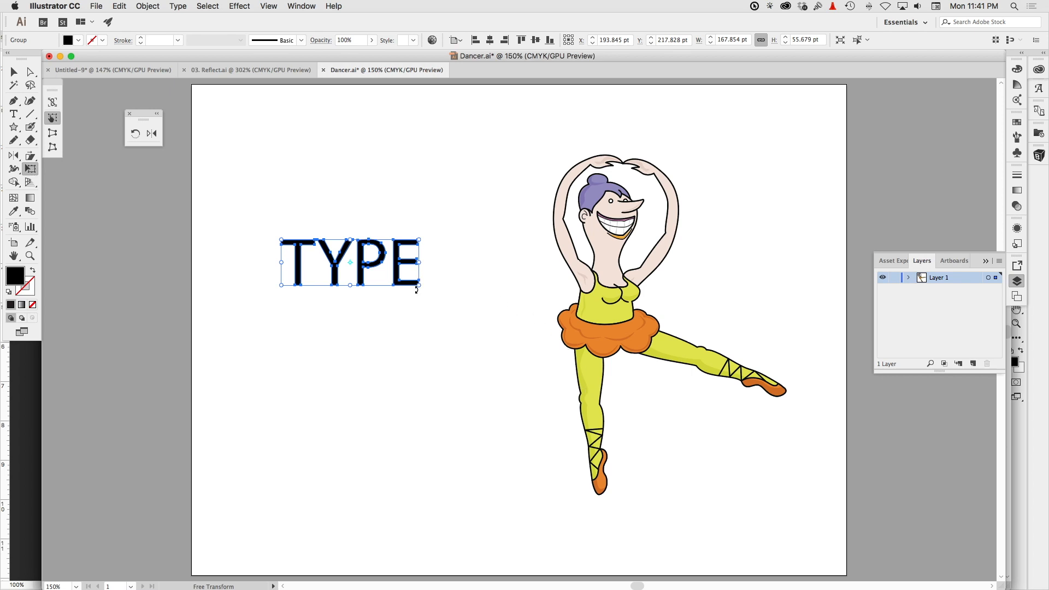
{"action": "left_click_drag", "start_coordinate": [420, 286], "coordinate": [420, 285]}
{"action": "left_click_drag", "start_coordinate": [420, 285], "coordinate": [449, 351]}
{"action": "key", "text": "super+shift+a"}
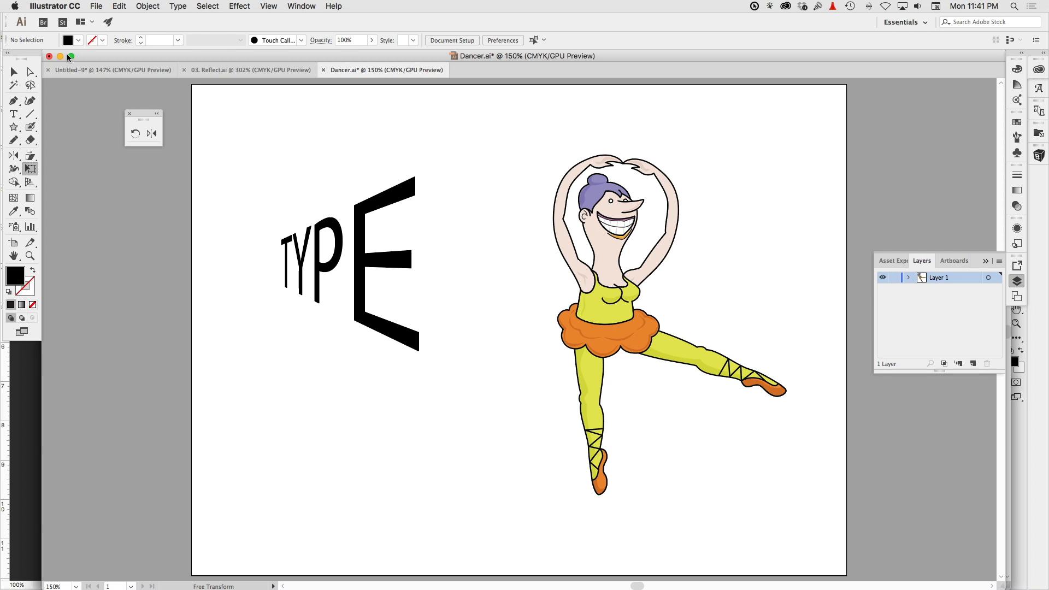
Step: Delete the distorted TYPE outlines
{"action": "left_click", "coordinate": [15, 71]}
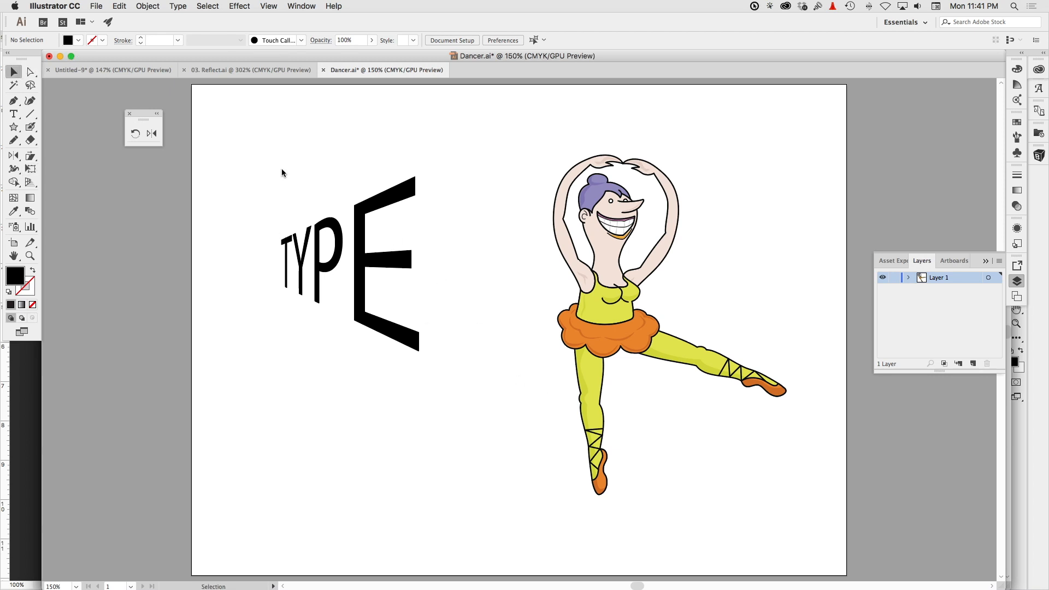
{"action": "left_click_drag", "start_coordinate": [258, 180], "coordinate": [441, 392]}
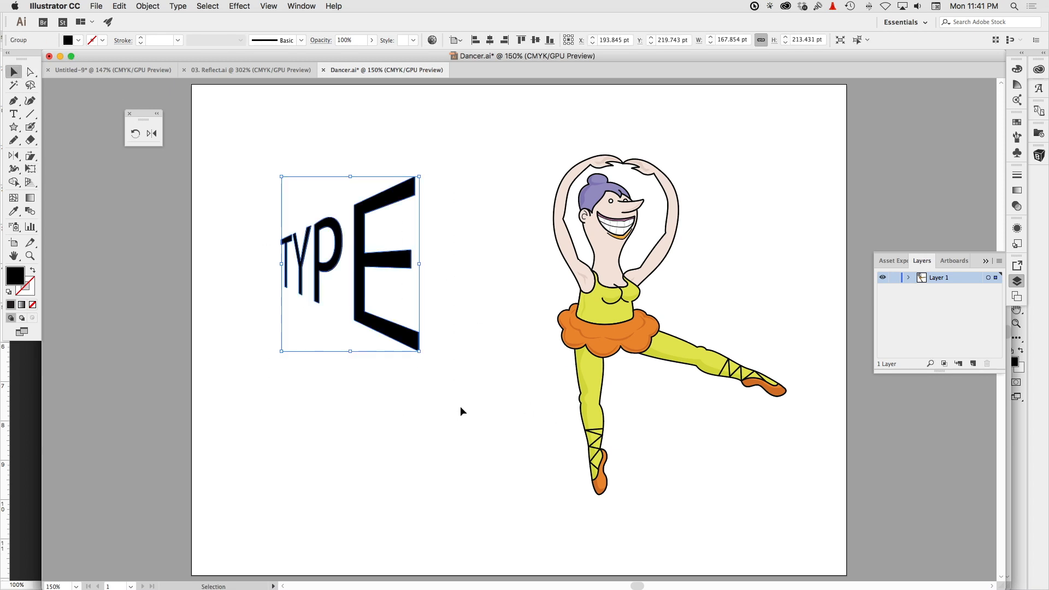
{"action": "key", "text": "Delete"}
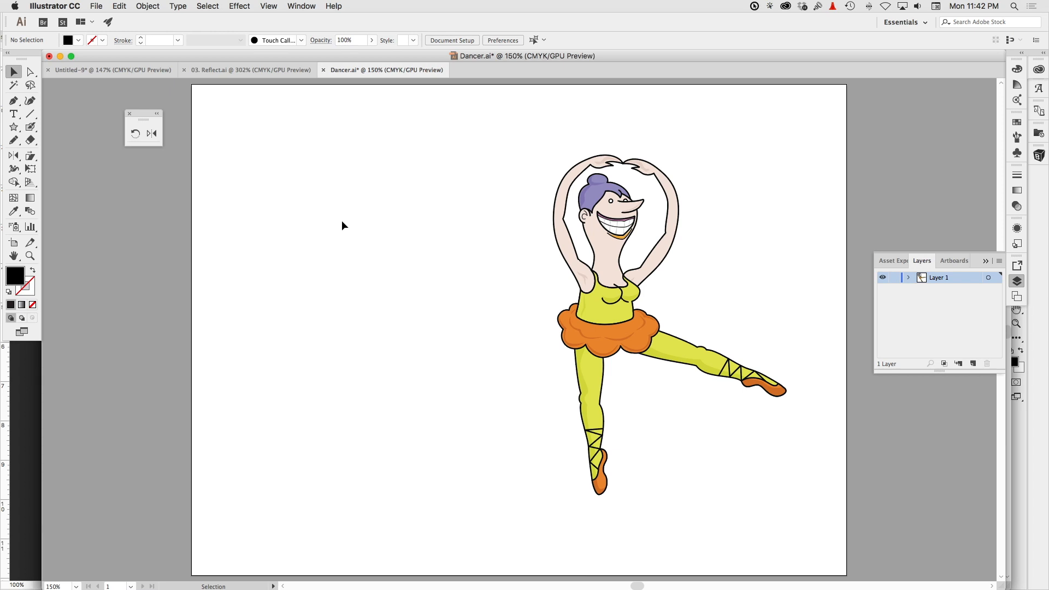
Step: Move the whole dancer left toward the middle of the artboard
{"action": "left_click_drag", "start_coordinate": [544, 147], "coordinate": [793, 515]}
{"action": "left_click_drag", "start_coordinate": [605, 323], "coordinate": [419, 320]}
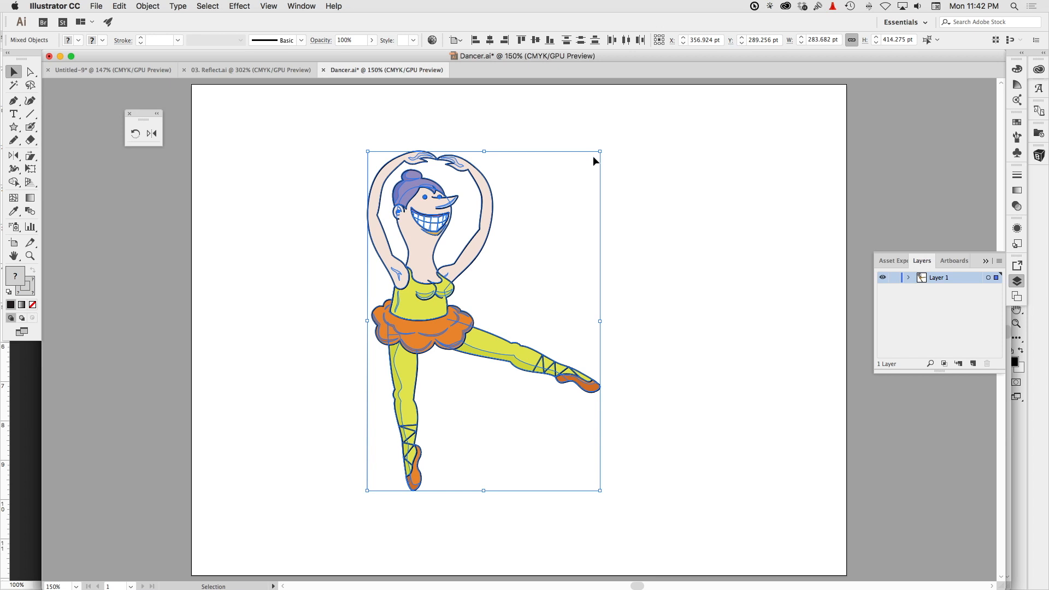
Step: Try scaling the dancer down proportionally about its center by a bounding box corner, to about 101 by 147 pt
{"action": "mouse_move", "coordinate": [601, 150]}
{"action": "left_mouse_down"}
{"action": "mouse_move", "coordinate": [689, 108]}
{"action": "mouse_move", "coordinate": [642, 111]}
{"action": "mouse_move", "coordinate": [592, 147]}
{"action": "mouse_move", "coordinate": [581, 158]}
{"action": "mouse_move", "coordinate": [672, 119]}
{"action": "mouse_move", "coordinate": [634, 143]}
{"action": "mouse_move", "coordinate": [584, 215]}
{"action": "mouse_move", "coordinate": [623, 150]}
{"action": "mouse_move", "coordinate": [613, 153]}
{"action": "left_mouse_up"}
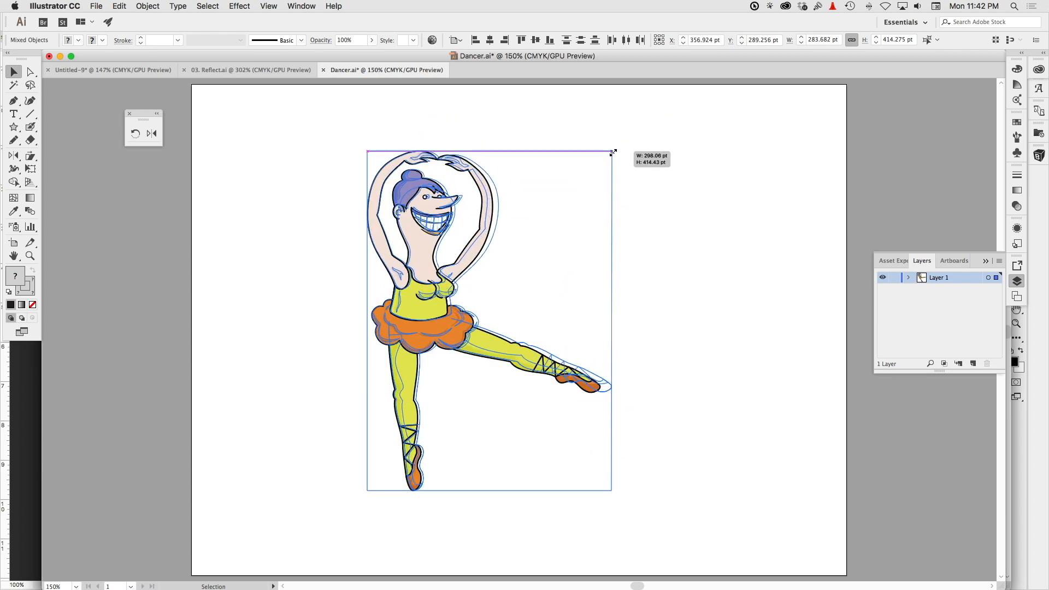
{"action": "left_click_drag", "start_coordinate": [613, 153], "coordinate": [527, 259]}
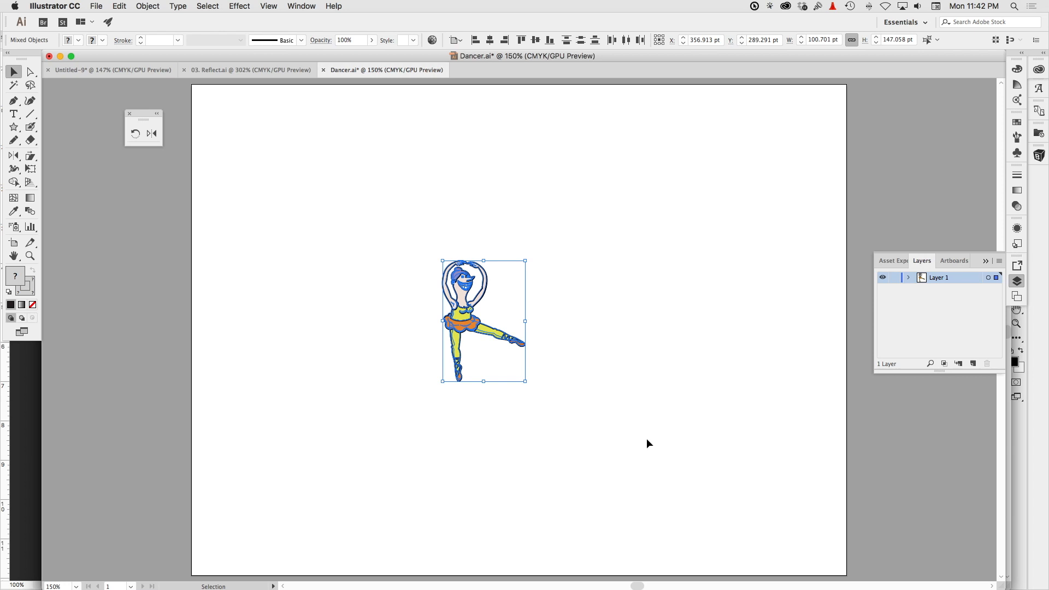
{"action": "left_click", "coordinate": [640, 422]}
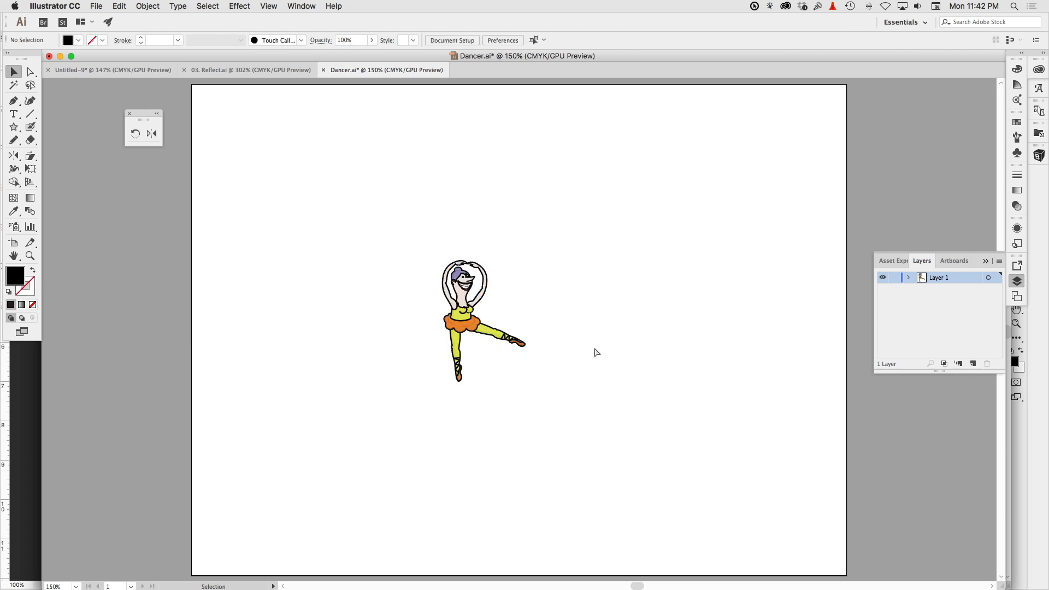
{"action": "key", "text": "super+z"}
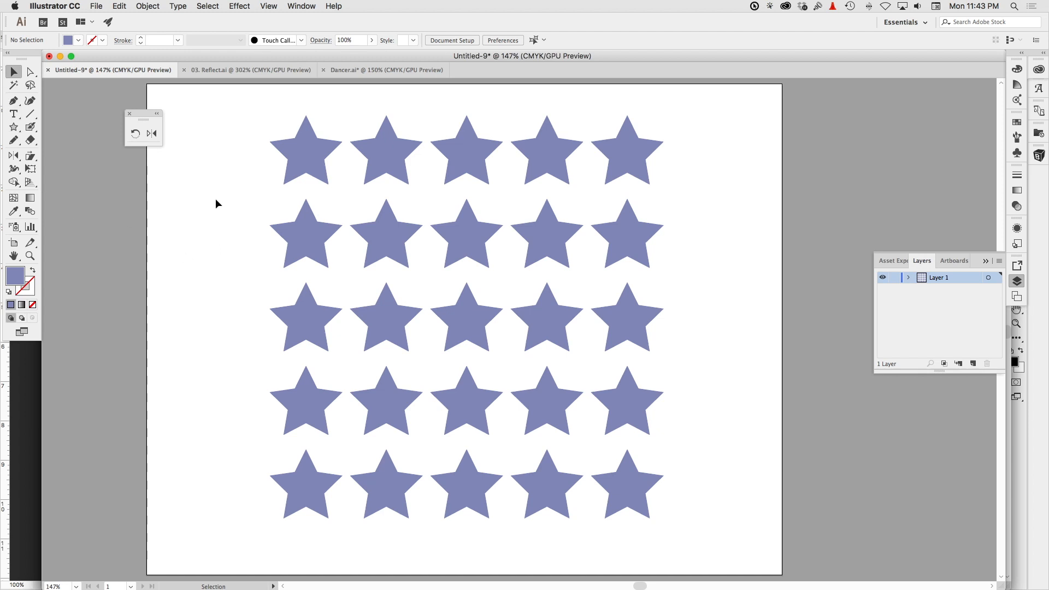
Step: Try scaling the whole grid of stars down about its center with the Scale tool, to about 3.2 by 3.3 in
{"action": "left_click_drag", "start_coordinate": [220, 105], "coordinate": [724, 547]}
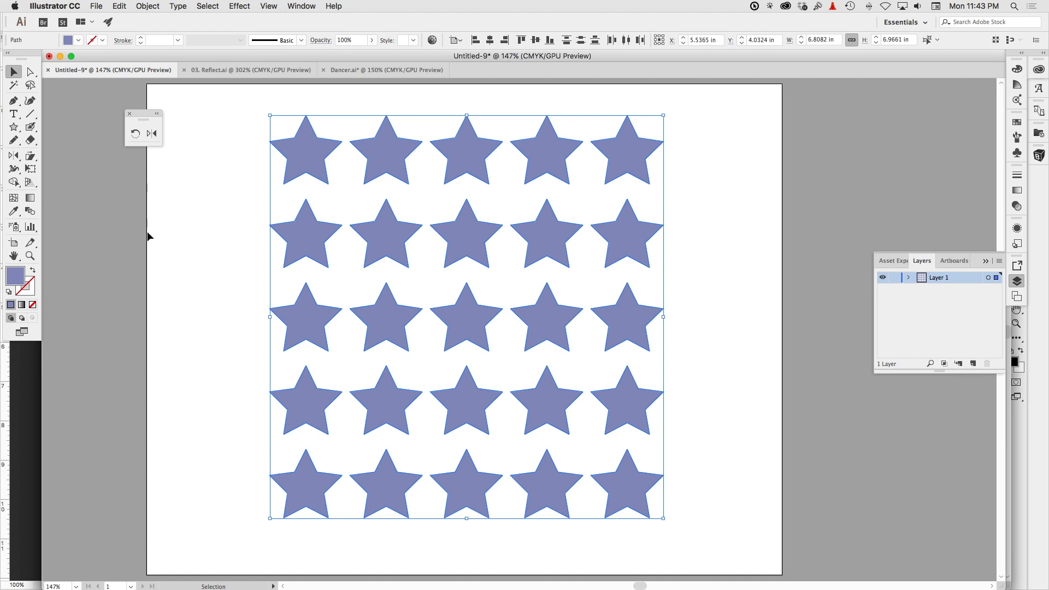
{"action": "key", "text": "s"}
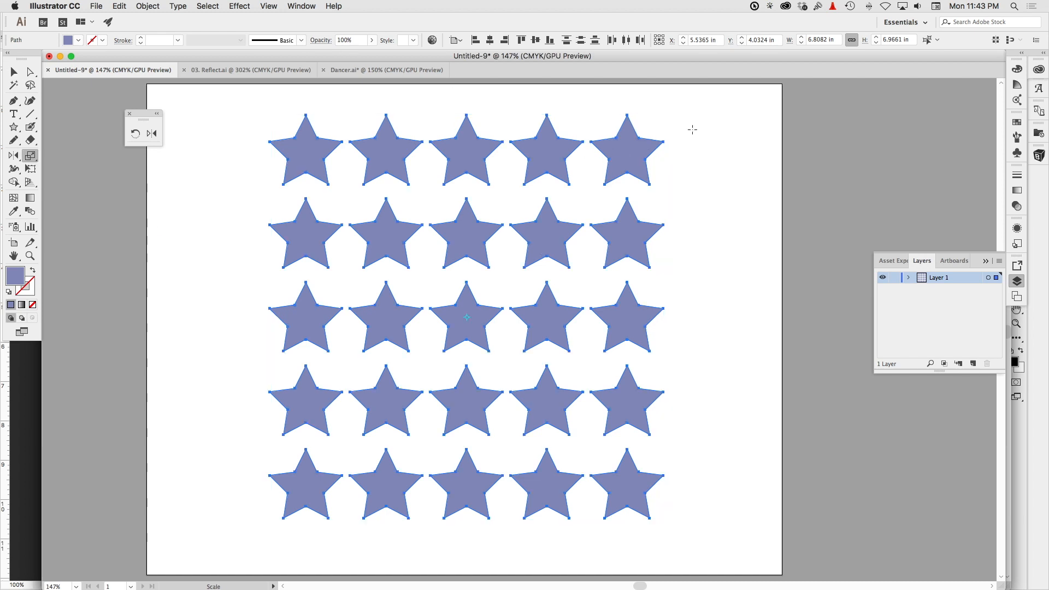
{"action": "left_click_drag", "start_coordinate": [691, 128], "coordinate": [563, 218]}
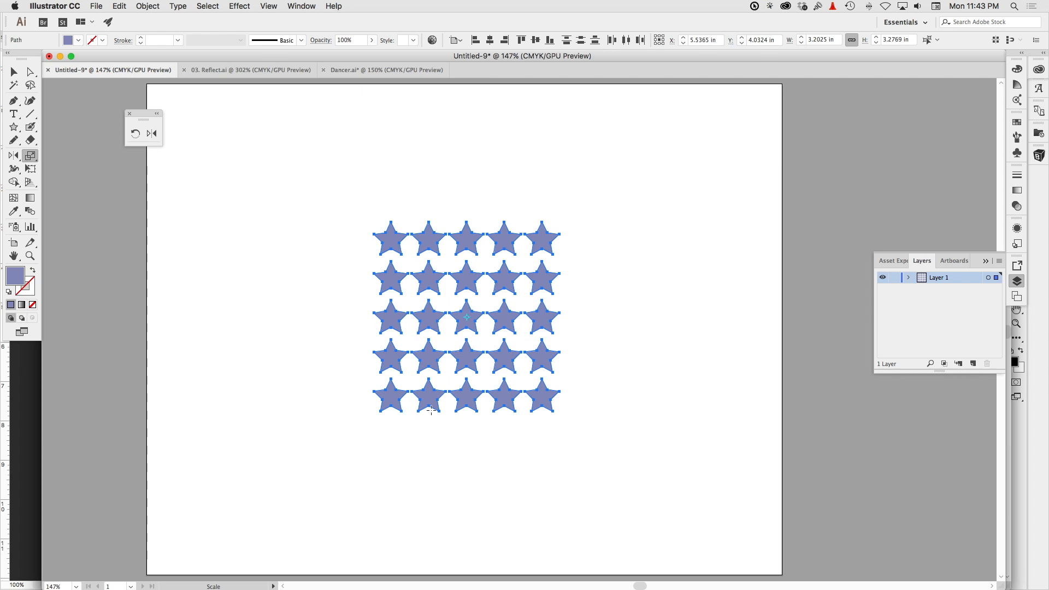
{"action": "key", "text": "super"}
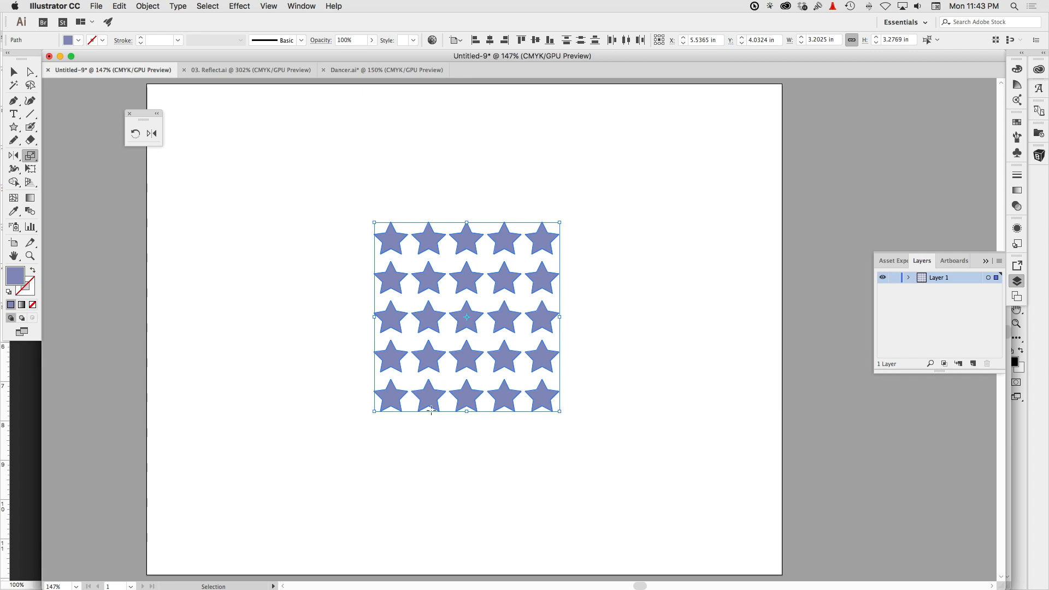
{"action": "key", "text": "super+d"}
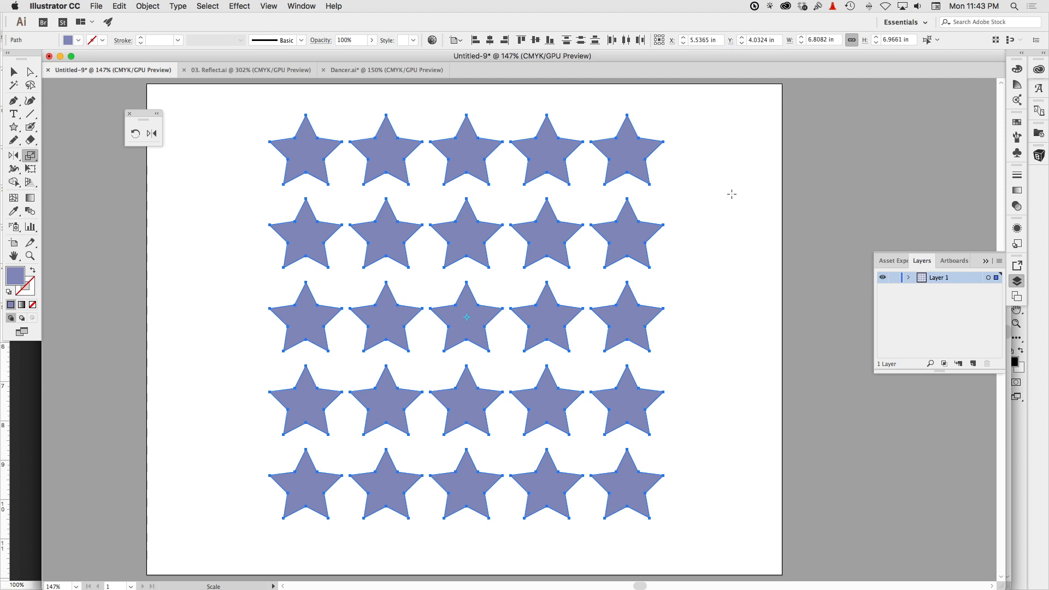
Step: Try rotating the whole grid of stars slightly counterclockwise about its center with the Rotate tool
{"action": "key", "text": "r"}
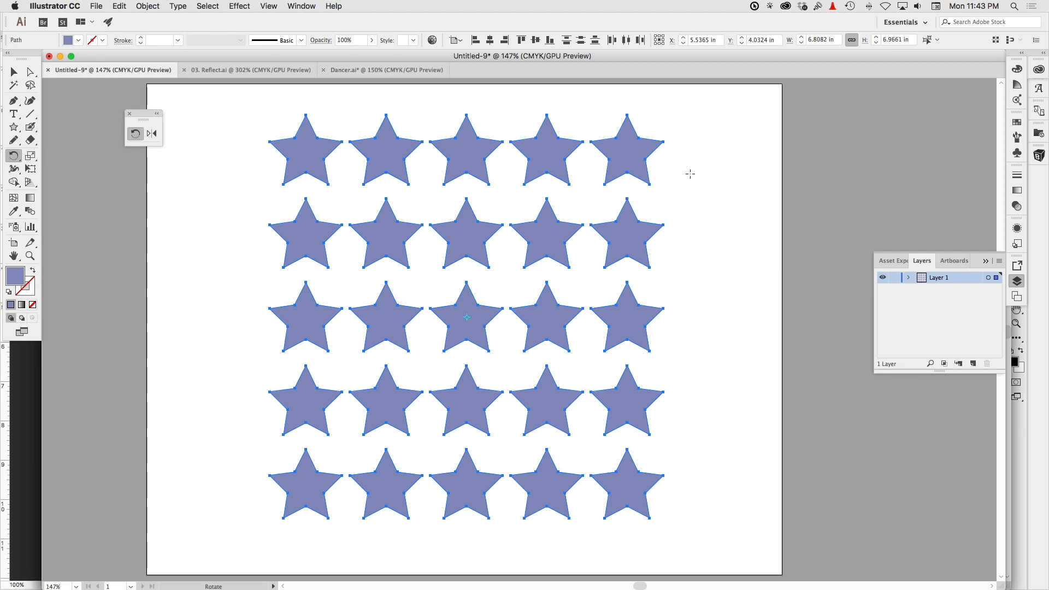
{"action": "left_click_drag", "start_coordinate": [698, 155], "coordinate": [697, 128]}
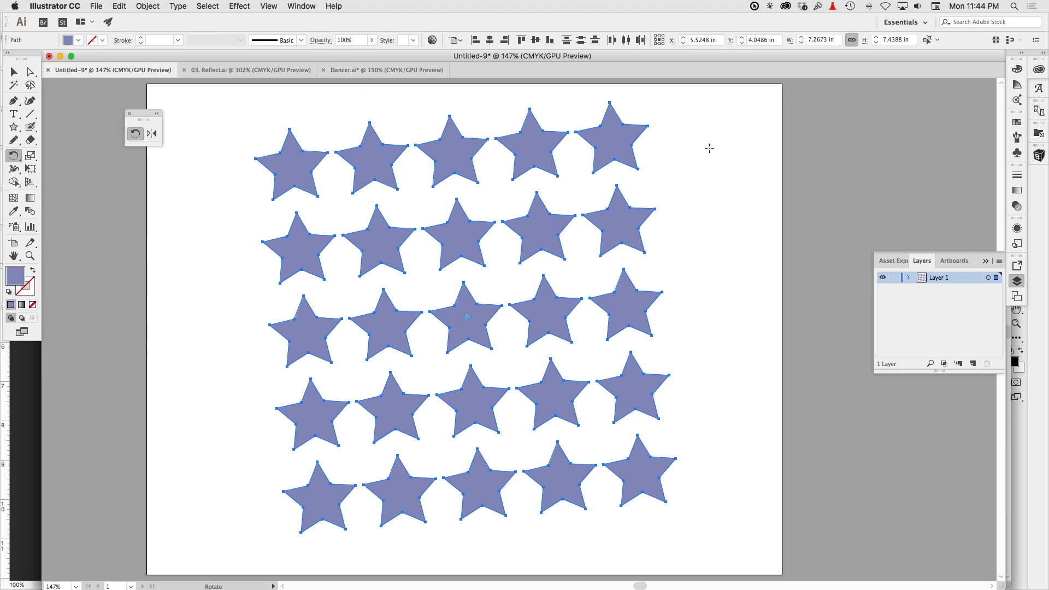
{"action": "key", "text": "v"}
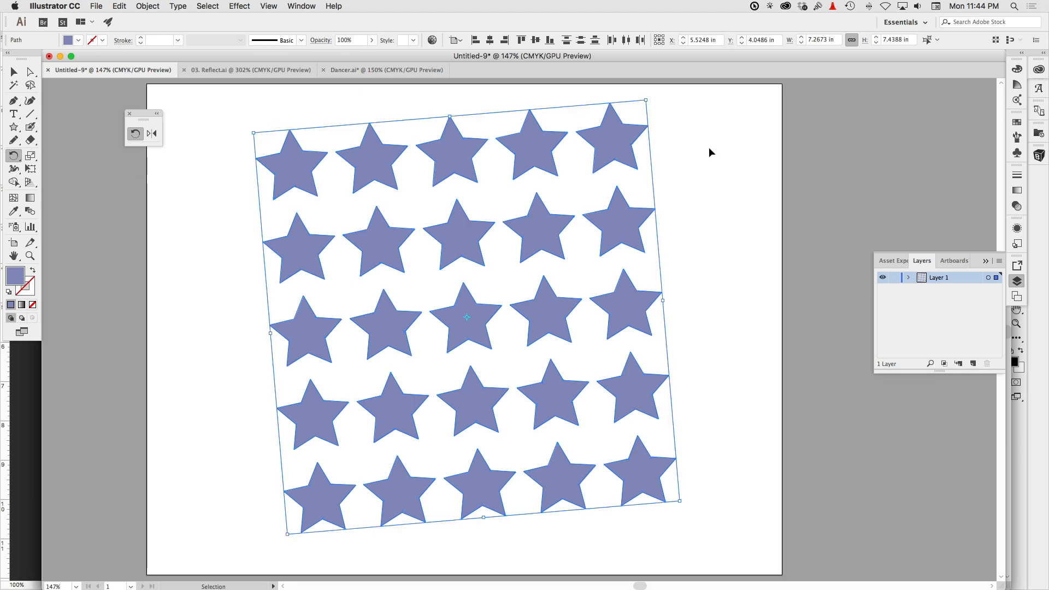
{"action": "key", "text": "ctrl+z"}
Step: Start Transform Each on the selected stars with the preview on, and set the horizontal and vertical scale to 75%
{"action": "key", "text": "r"}
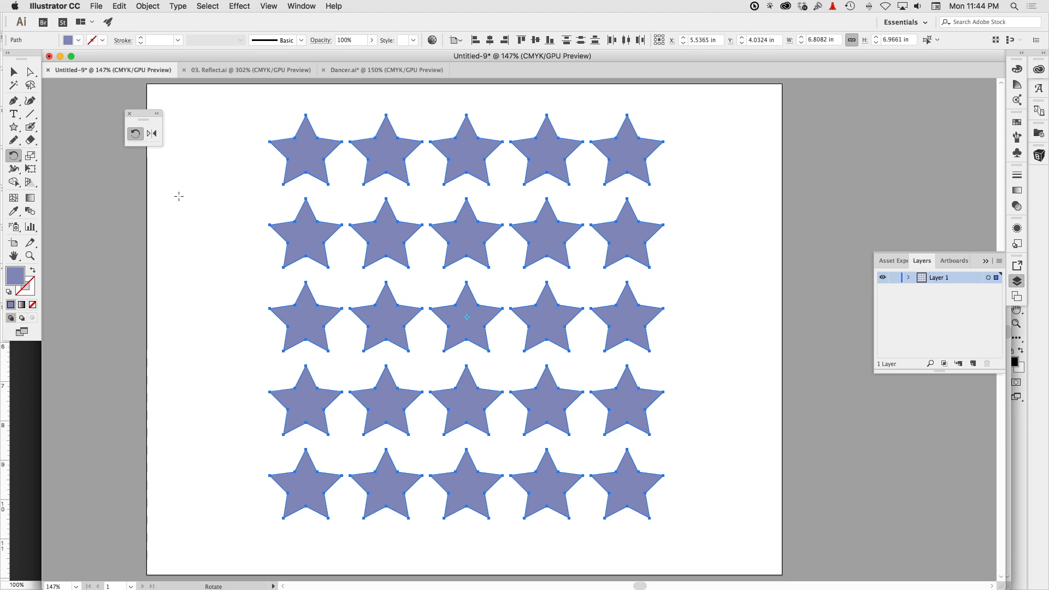
{"action": "left_click", "coordinate": [13, 71]}
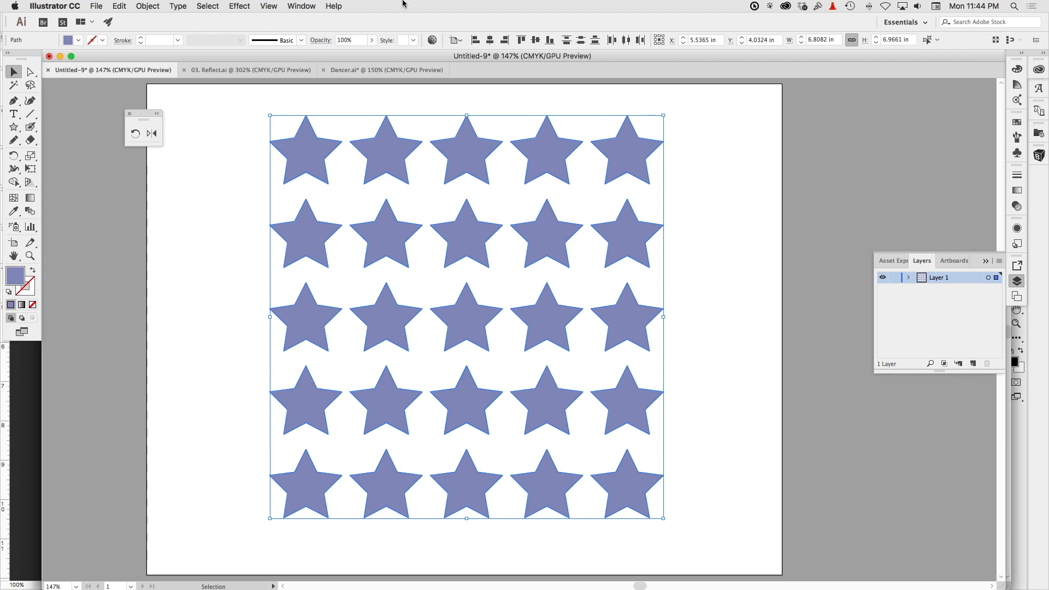
{"action": "left_click", "coordinate": [146, 5]}
{"action": "mouse_move", "coordinate": [152, 23]}
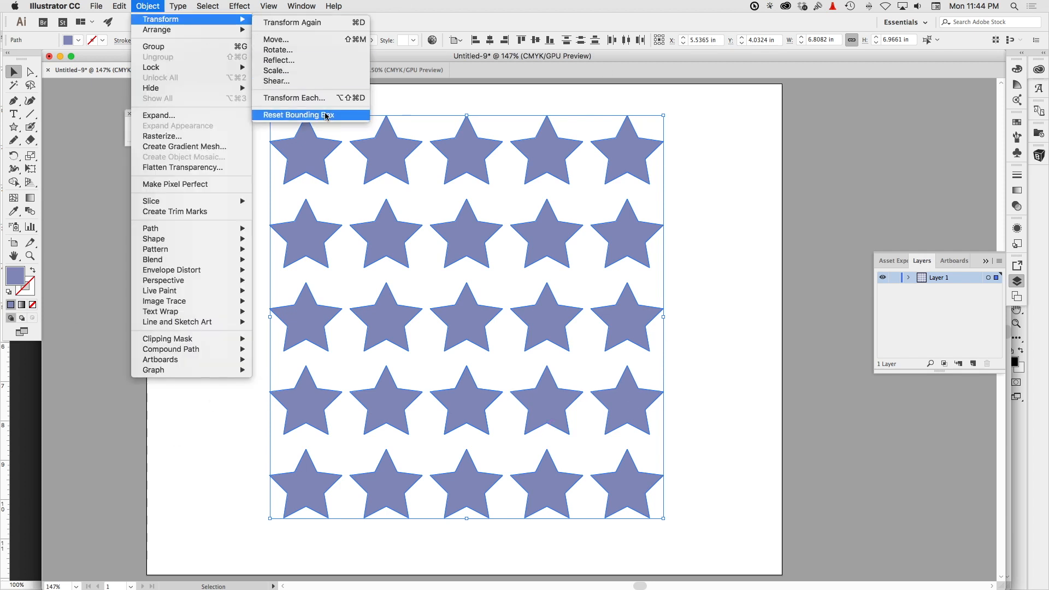
{"action": "left_click", "coordinate": [321, 99]}
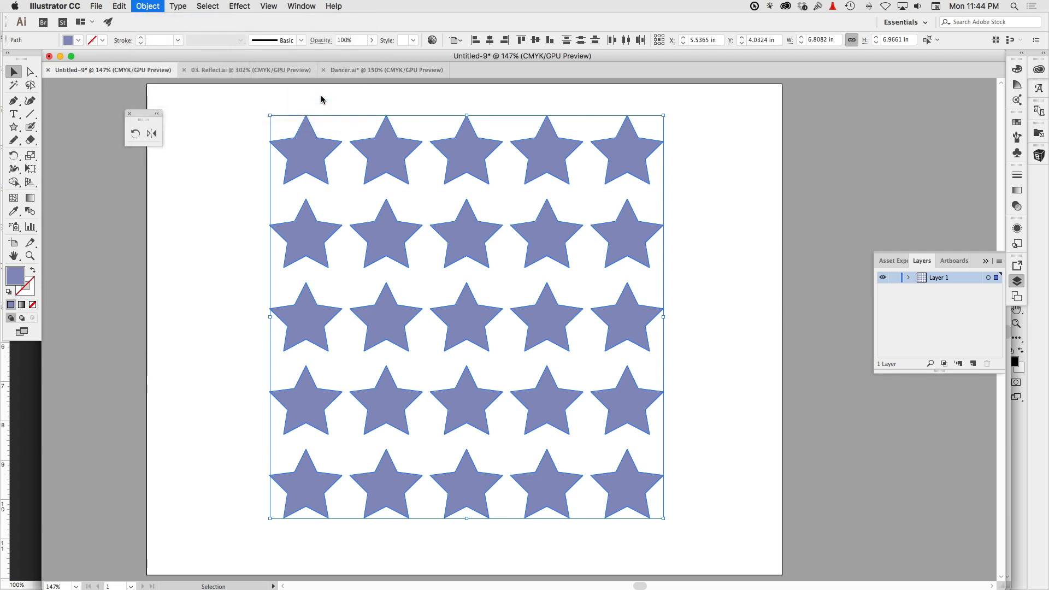
{"action": "left_click_drag", "start_coordinate": [139, 71], "coordinate": [863, 102]}
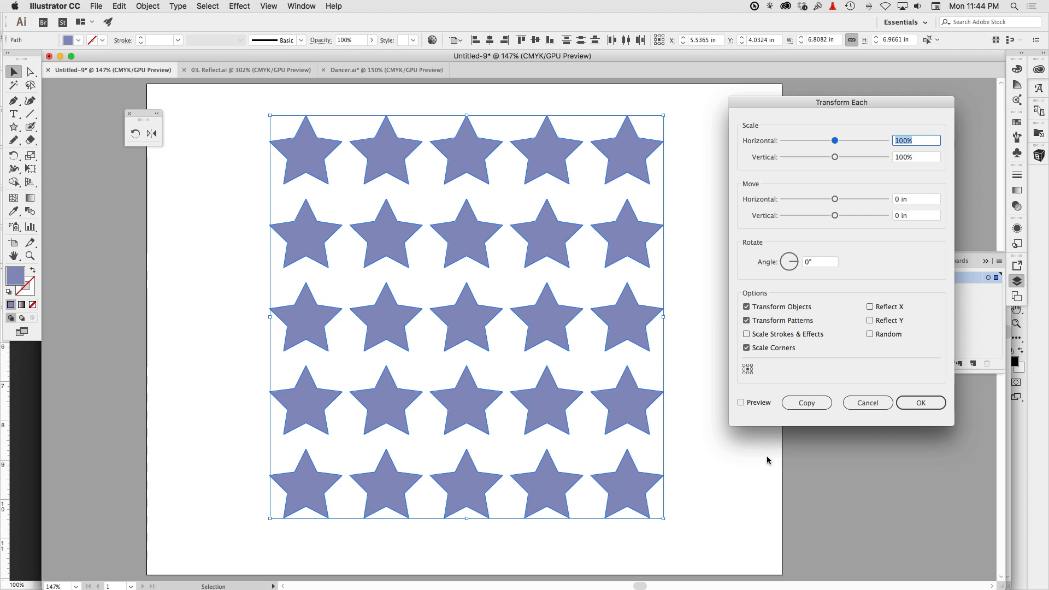
{"action": "left_click", "coordinate": [745, 404]}
{"action": "left_click", "coordinate": [903, 142]}
{"action": "double_click", "coordinate": [903, 141]}
{"action": "type", "text": "75"}
{"action": "key", "text": "Tab"}
{"action": "type", "text": "75"}
{"action": "key", "text": "Tab"}
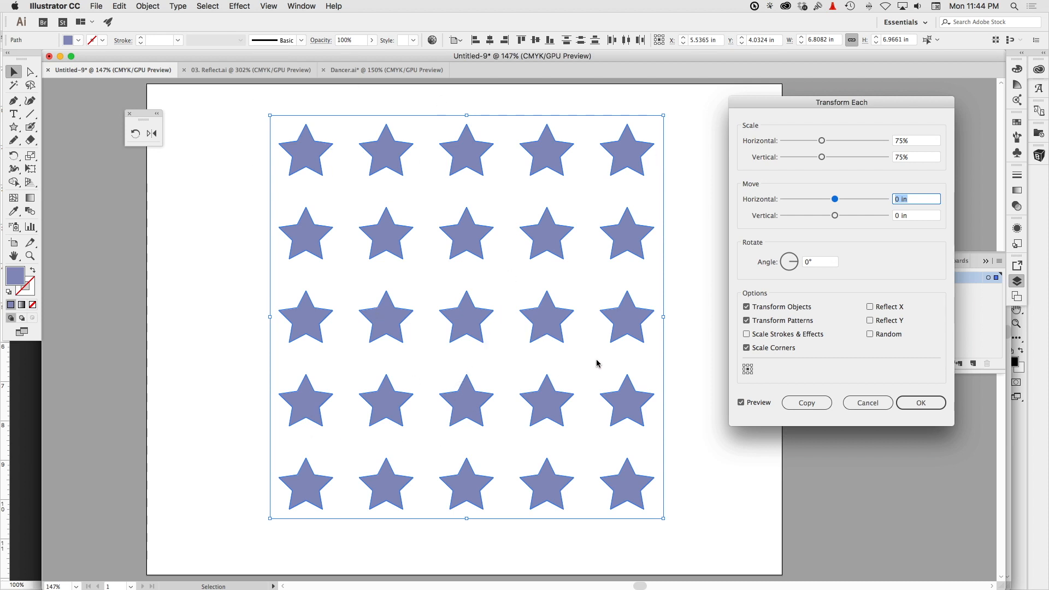
Step: Set the Transform Each rotation angle to 5°
{"action": "left_click", "coordinate": [807, 263]}
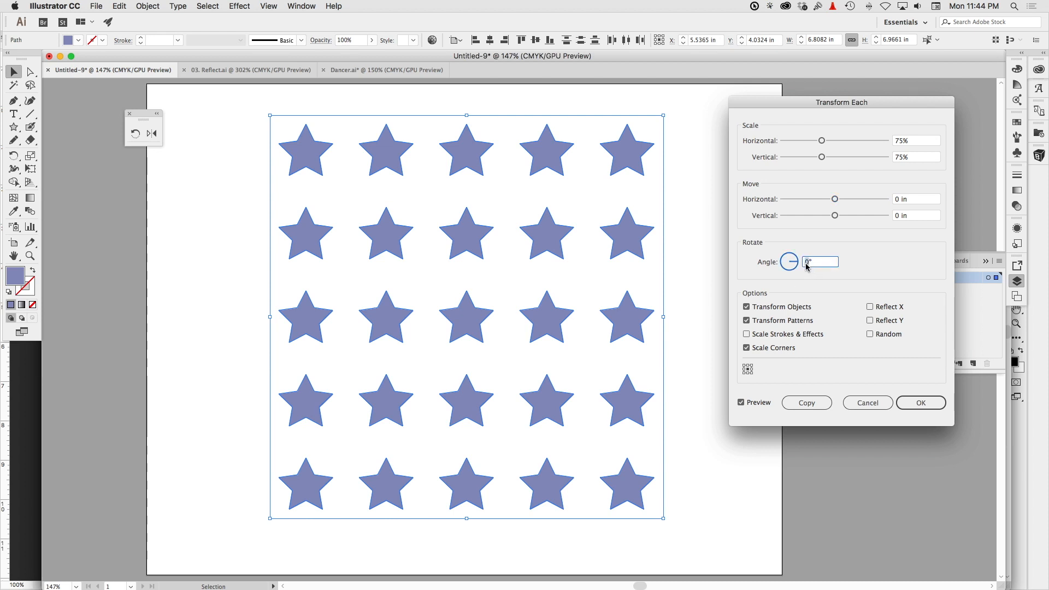
{"action": "type", "text": "5"}
{"action": "key", "text": "Tab"}
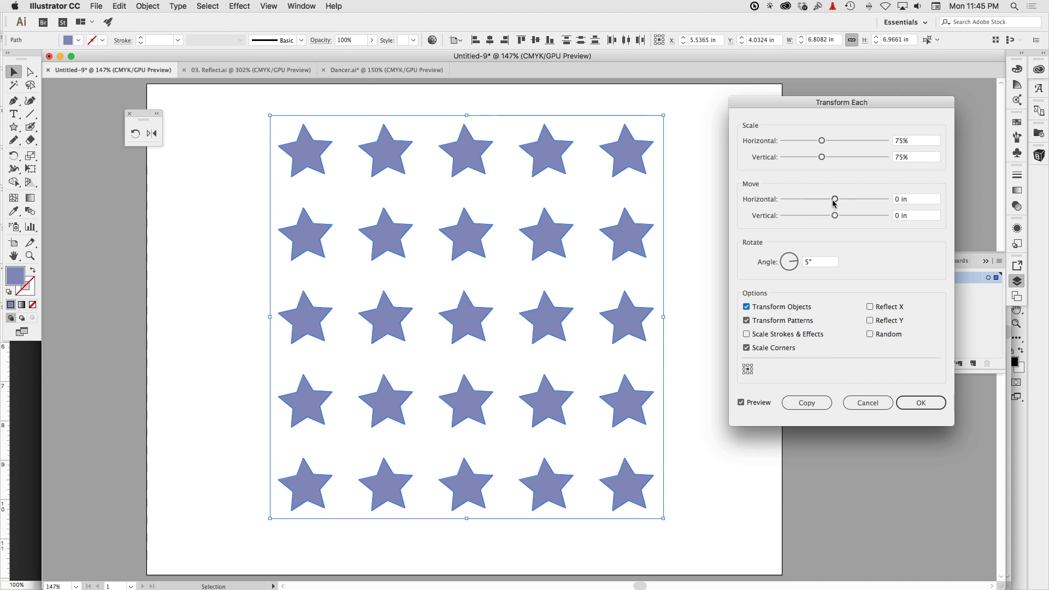
Step: Try moving each star horizontally by 0.2778 in, and bring the horizontal move back to 0.0139 in
{"action": "left_click_drag", "start_coordinate": [836, 200], "coordinate": [845, 201]}
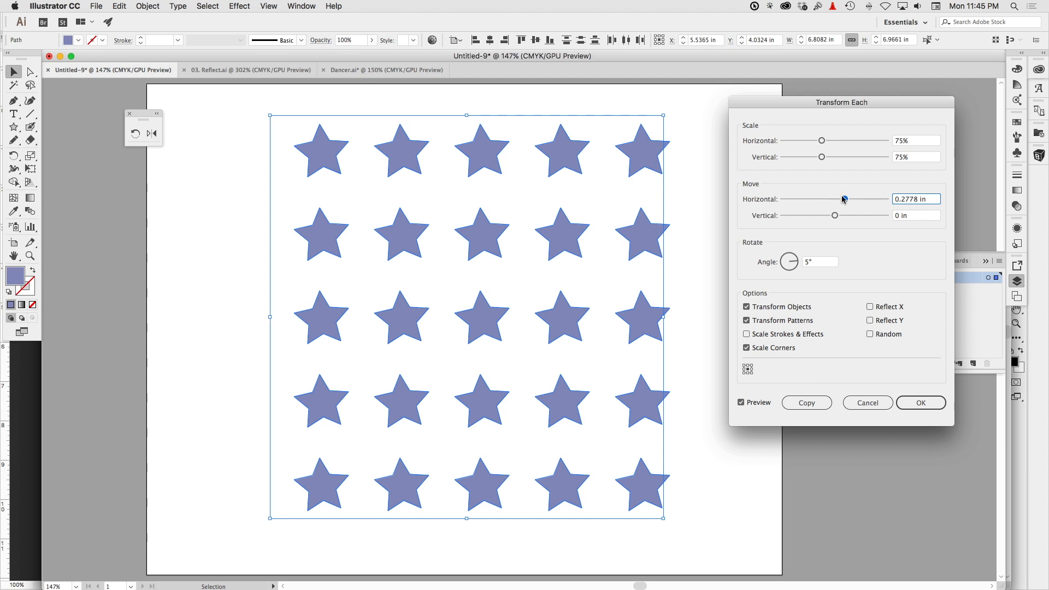
{"action": "mouse_move", "coordinate": [848, 202]}
{"action": "left_mouse_down"}
{"action": "mouse_move", "coordinate": [865, 202]}
{"action": "mouse_move", "coordinate": [839, 204]}
{"action": "left_mouse_up"}
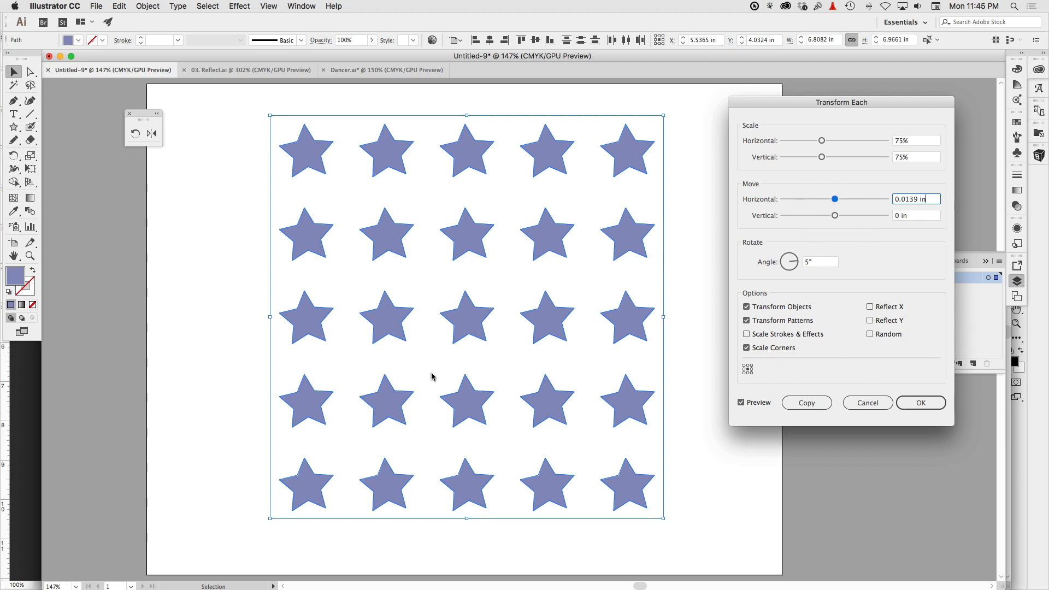
Step: Turn on the Random option and set the Transform Each move to -0.6528 in horizontally and 0.5139 in vertically
{"action": "left_click_drag", "start_coordinate": [858, 103], "coordinate": [809, 97]}
{"action": "left_click", "coordinate": [827, 327]}
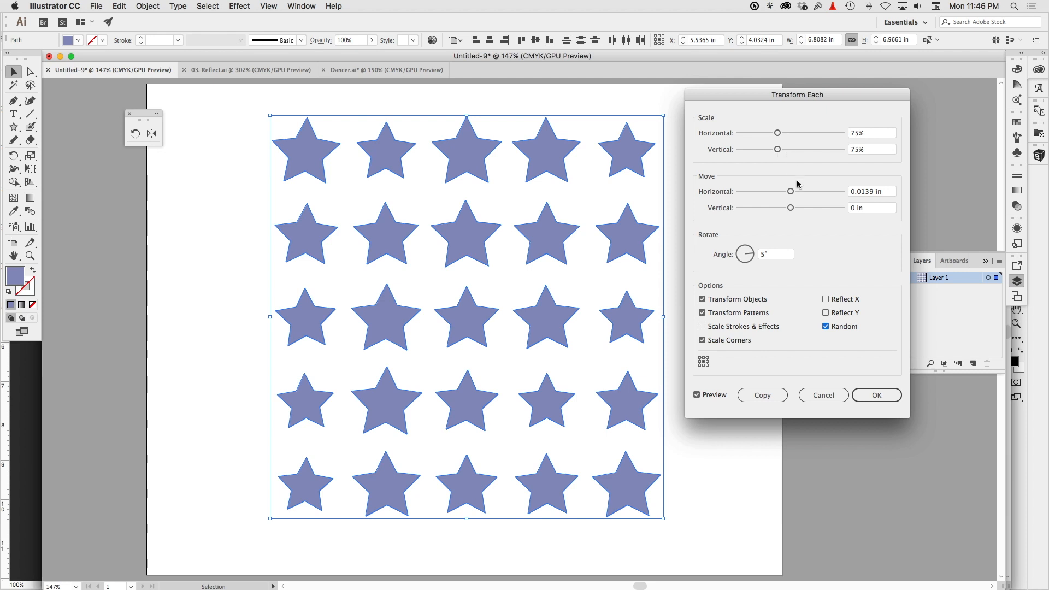
{"action": "left_click", "coordinate": [791, 208]}
{"action": "mouse_move", "coordinate": [794, 212]}
{"action": "left_mouse_down"}
{"action": "mouse_move", "coordinate": [788, 193]}
{"action": "mouse_move", "coordinate": [771, 192]}
{"action": "mouse_move", "coordinate": [810, 210]}
{"action": "left_mouse_up"}
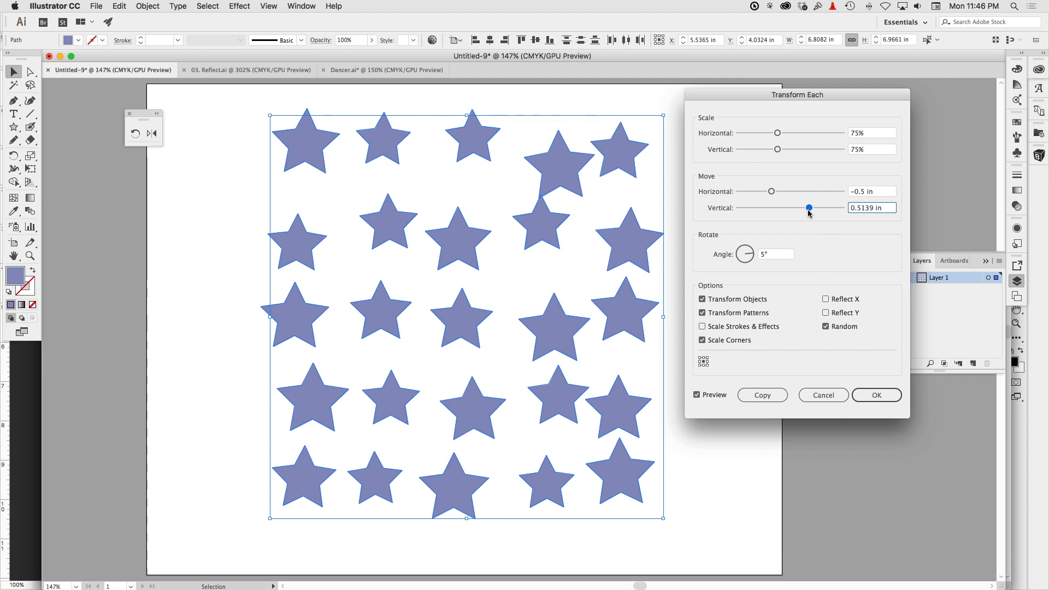
{"action": "left_click_drag", "start_coordinate": [769, 192], "coordinate": [764, 192]}
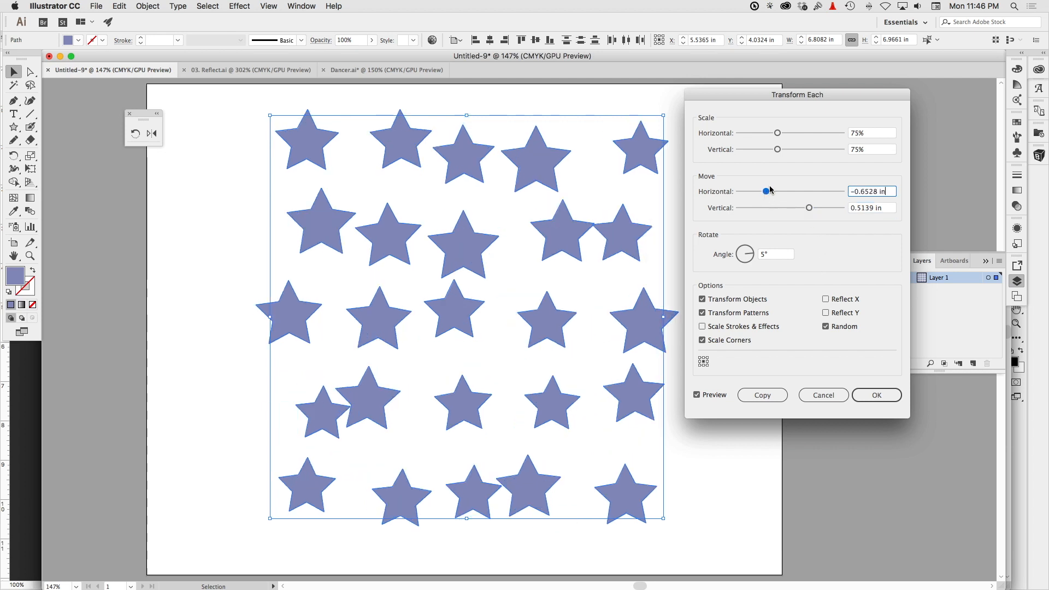
Step: Set the scale to 69% horizontal and 94% vertical, the rotation to 297°, and the move to -0.9444 in horizontal and 0.7222 in vertical
{"action": "mouse_move", "coordinate": [780, 151]}
{"action": "left_mouse_down"}
{"action": "mouse_move", "coordinate": [789, 151]}
{"action": "mouse_move", "coordinate": [774, 132]}
{"action": "left_mouse_up"}
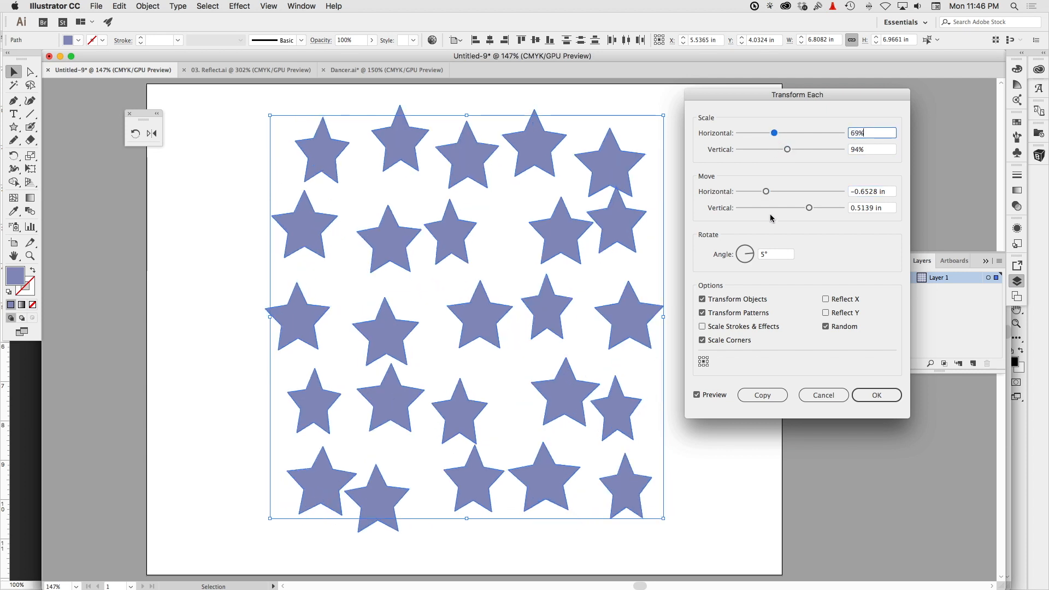
{"action": "left_click_drag", "start_coordinate": [754, 256], "coordinate": [752, 267]}
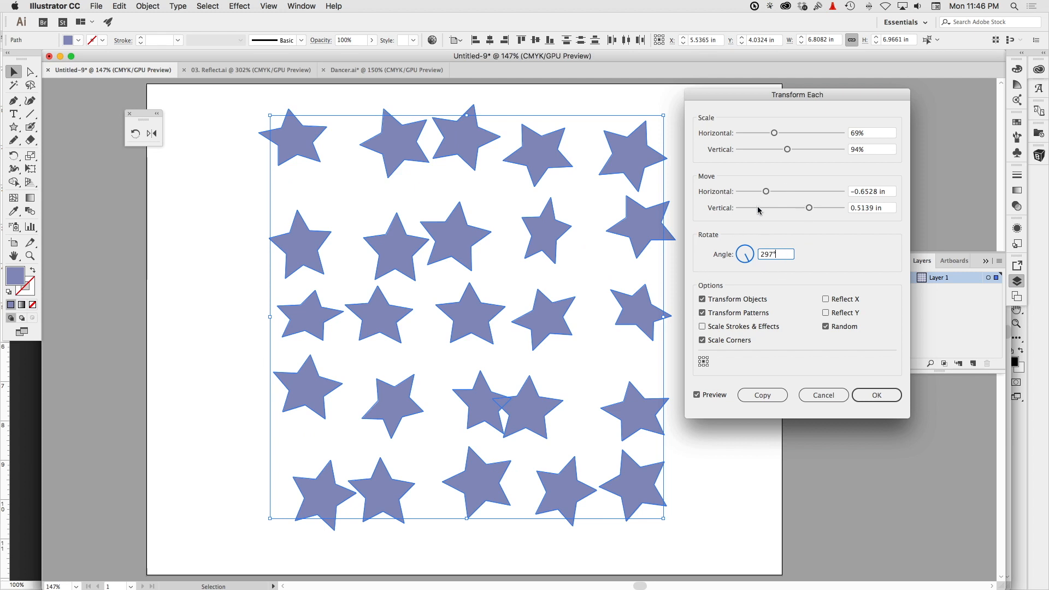
{"action": "left_click_drag", "start_coordinate": [810, 208], "coordinate": [757, 193]}
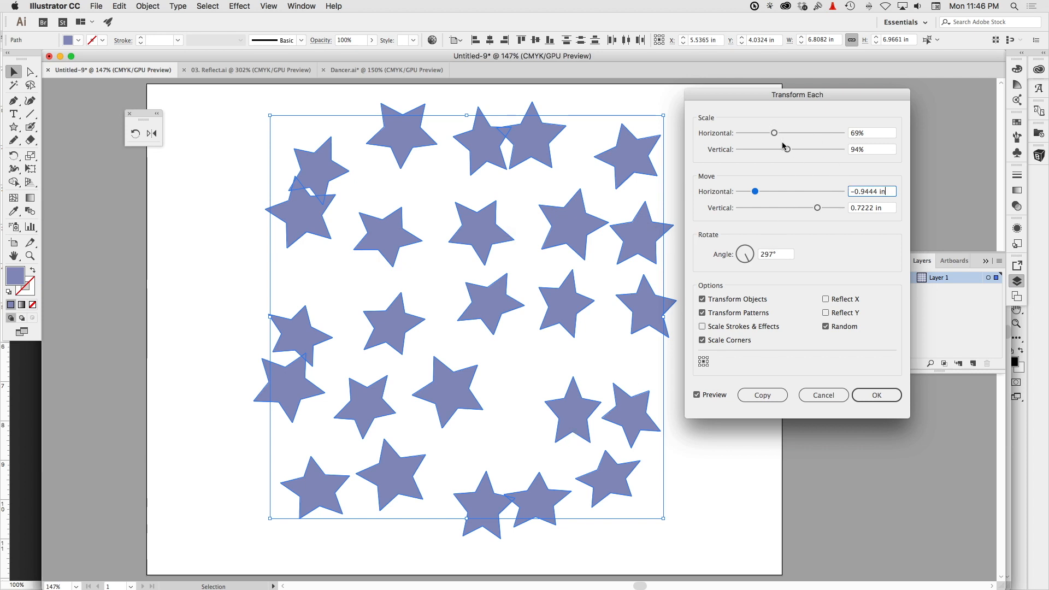
Step: Try random scaling of 59% horizontal by 118% vertical, 200% in both directions, and 200% horizontal by 0% vertical
{"action": "mouse_move", "coordinate": [787, 147]}
{"action": "left_mouse_down"}
{"action": "mouse_move", "coordinate": [801, 147]}
{"action": "mouse_move", "coordinate": [772, 134]}
{"action": "left_mouse_up"}
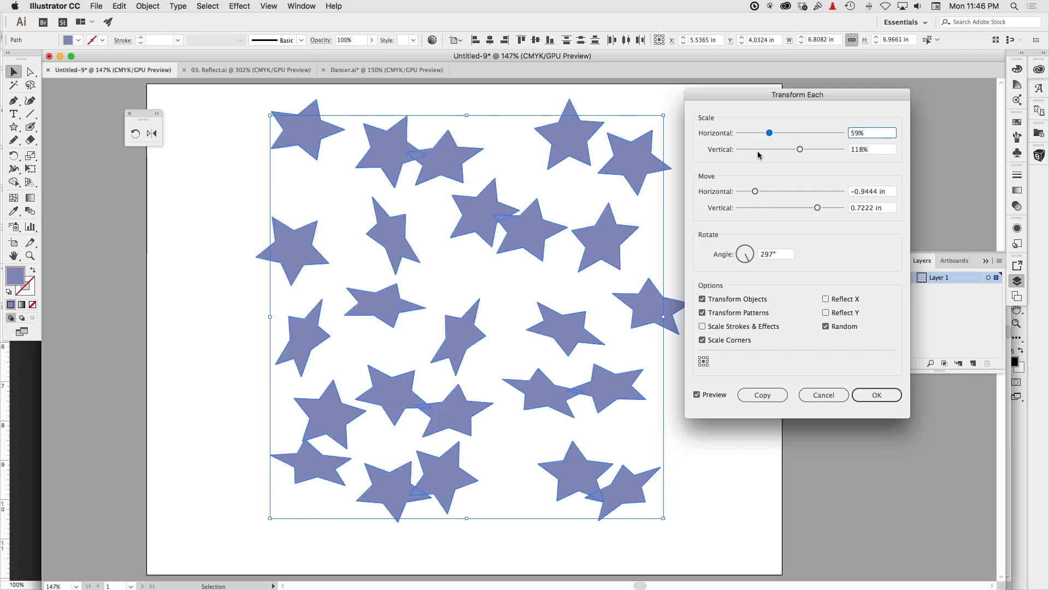
{"action": "left_click_drag", "start_coordinate": [804, 153], "coordinate": [847, 149]}
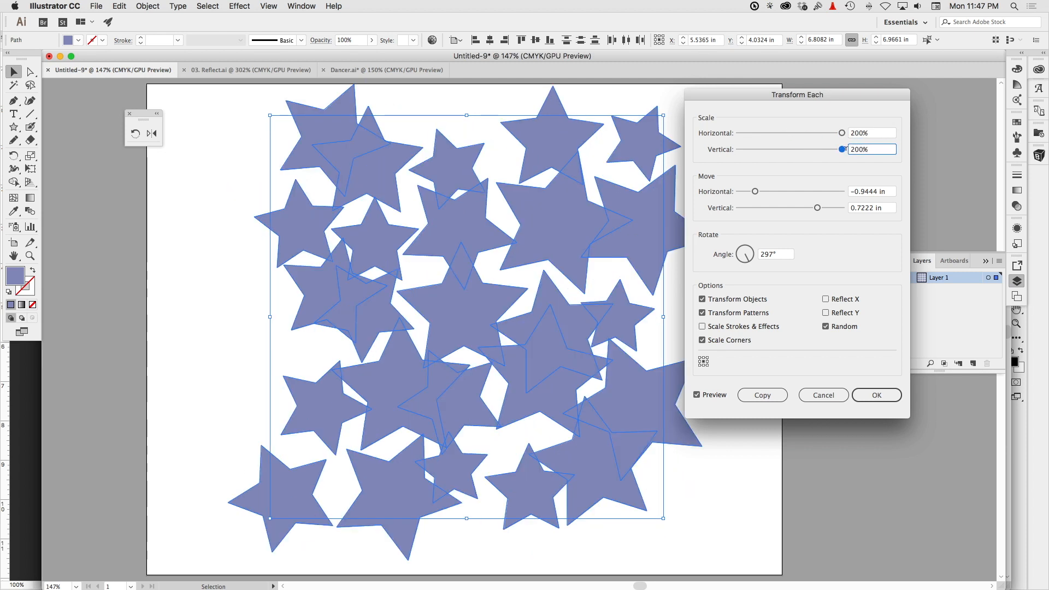
{"action": "left_click_drag", "start_coordinate": [842, 154], "coordinate": [739, 151]}
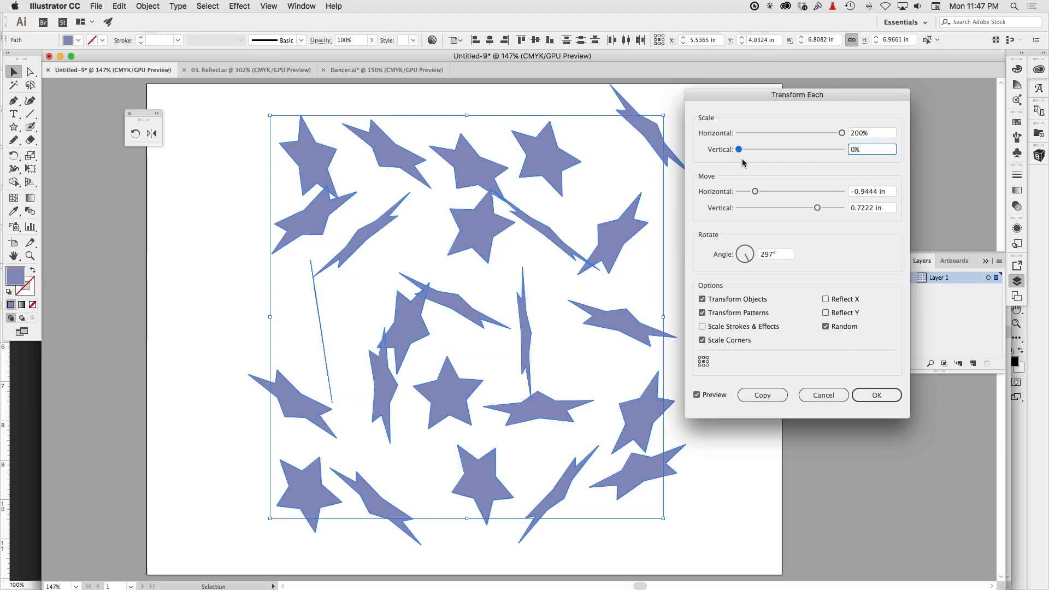
Step: Set the scale to 51% horizontal and 31% vertical with a 327° rotation, apply the random transformation, and deselect the stars
{"action": "left_click_drag", "start_coordinate": [843, 133], "coordinate": [764, 141]}
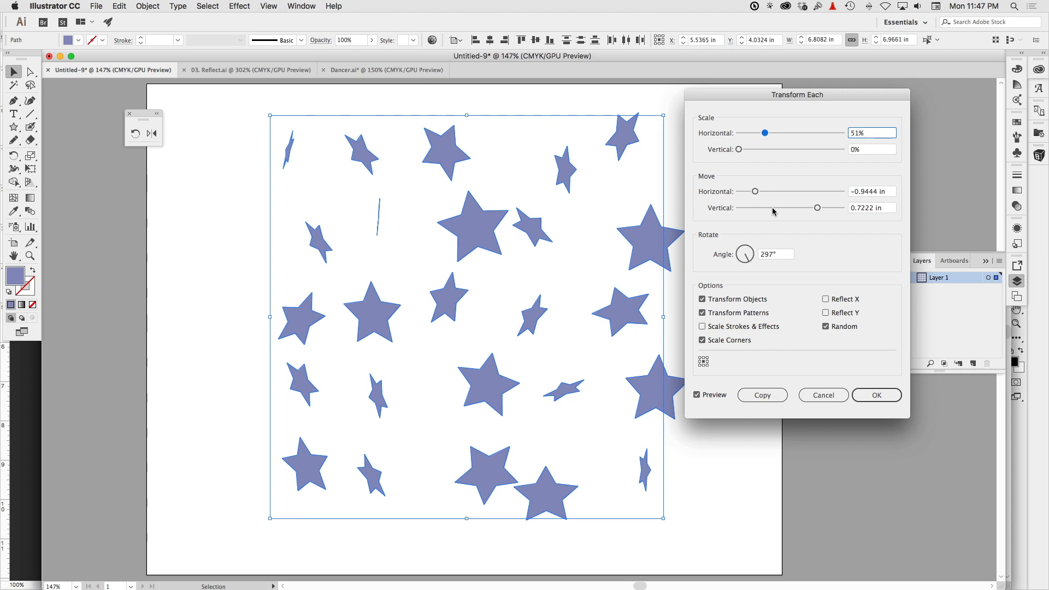
{"action": "left_click", "coordinate": [752, 262]}
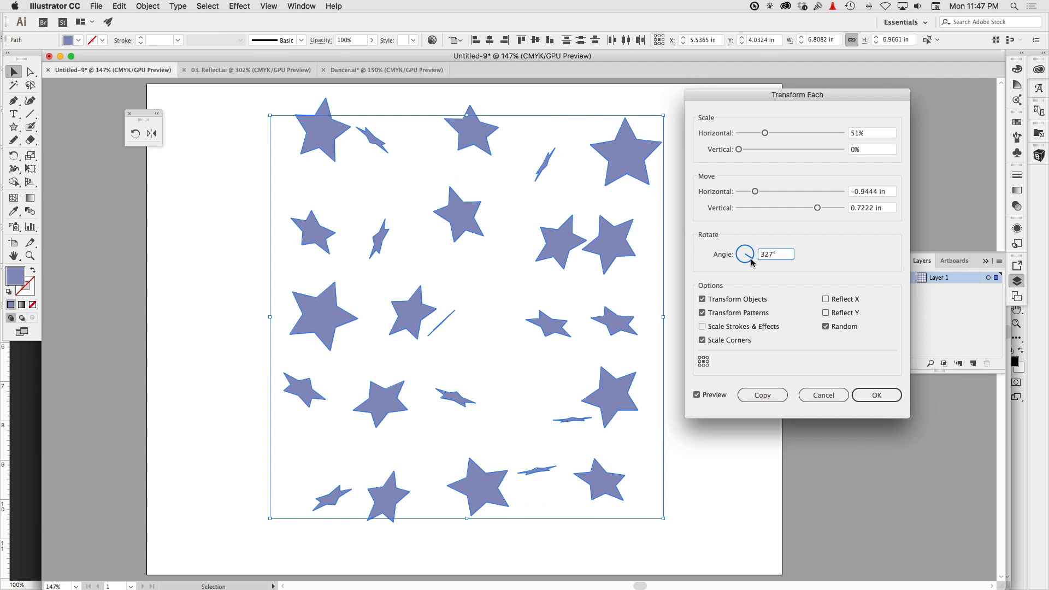
{"action": "left_click_drag", "start_coordinate": [739, 149], "coordinate": [758, 155]}
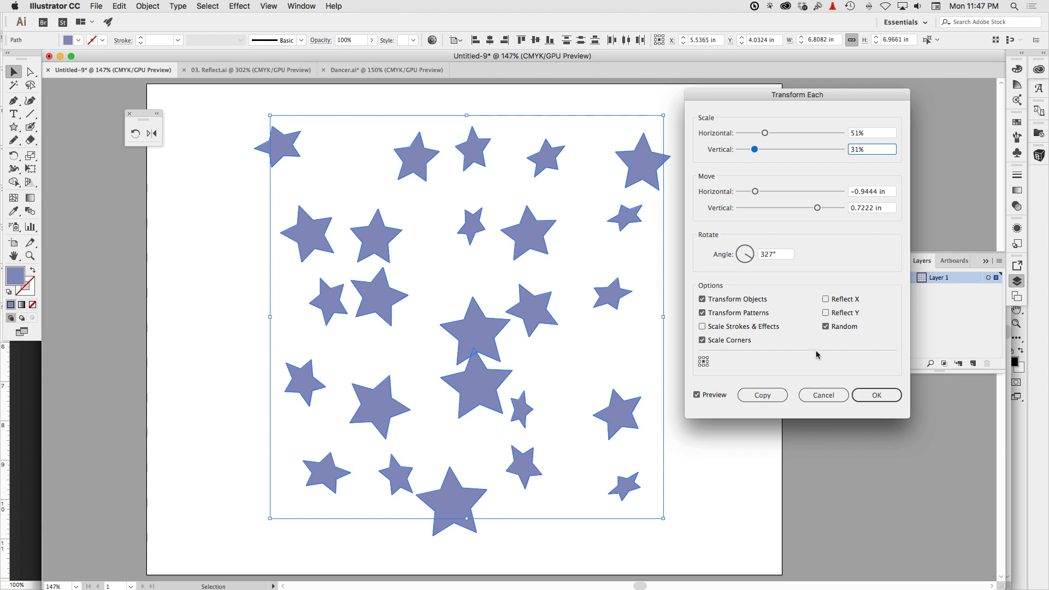
{"action": "left_click", "coordinate": [873, 391]}
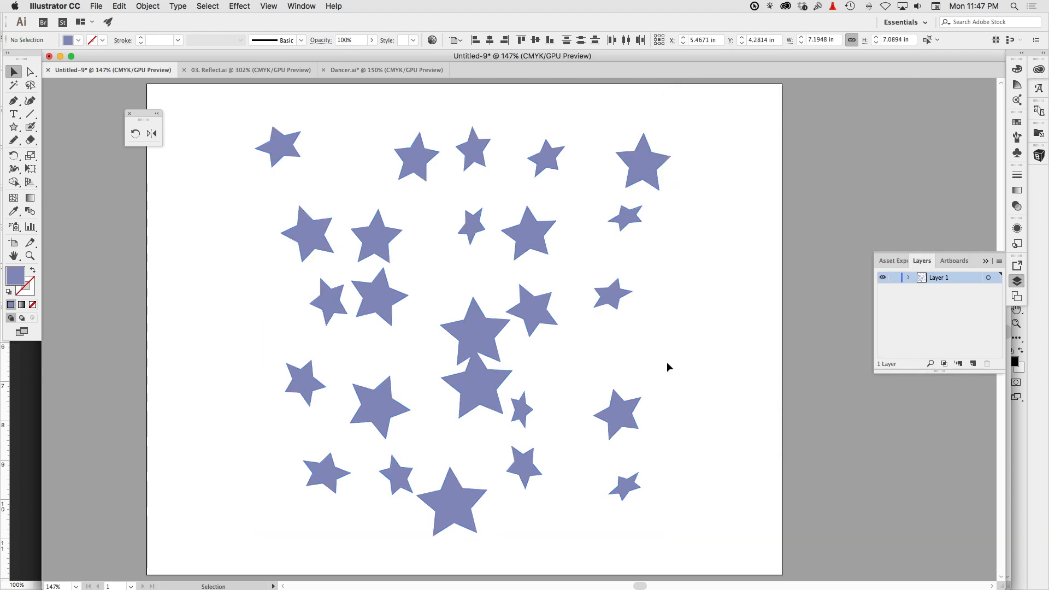
{"action": "left_click", "coordinate": [473, 286]}
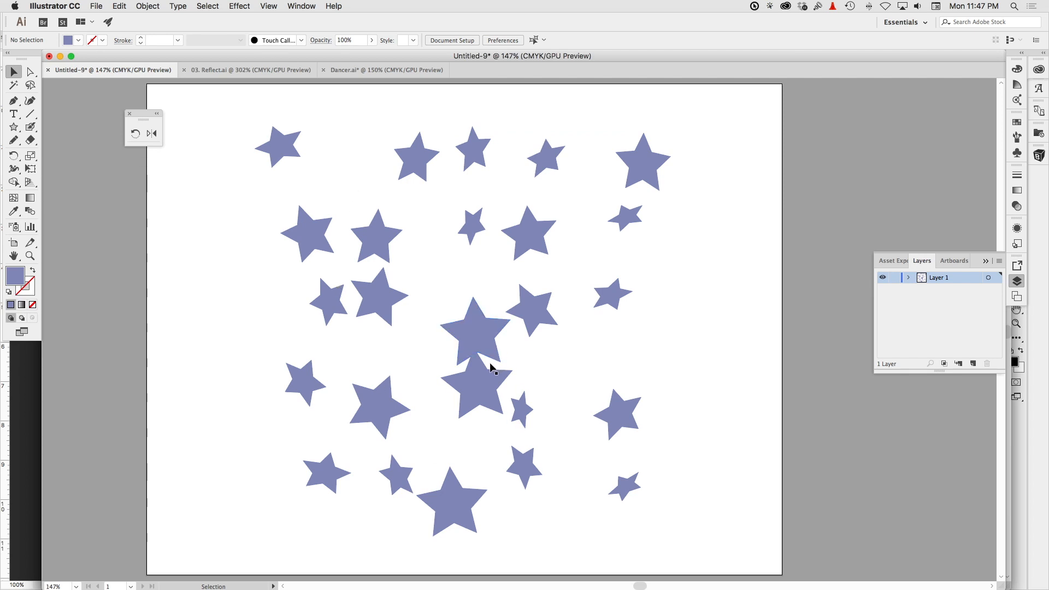